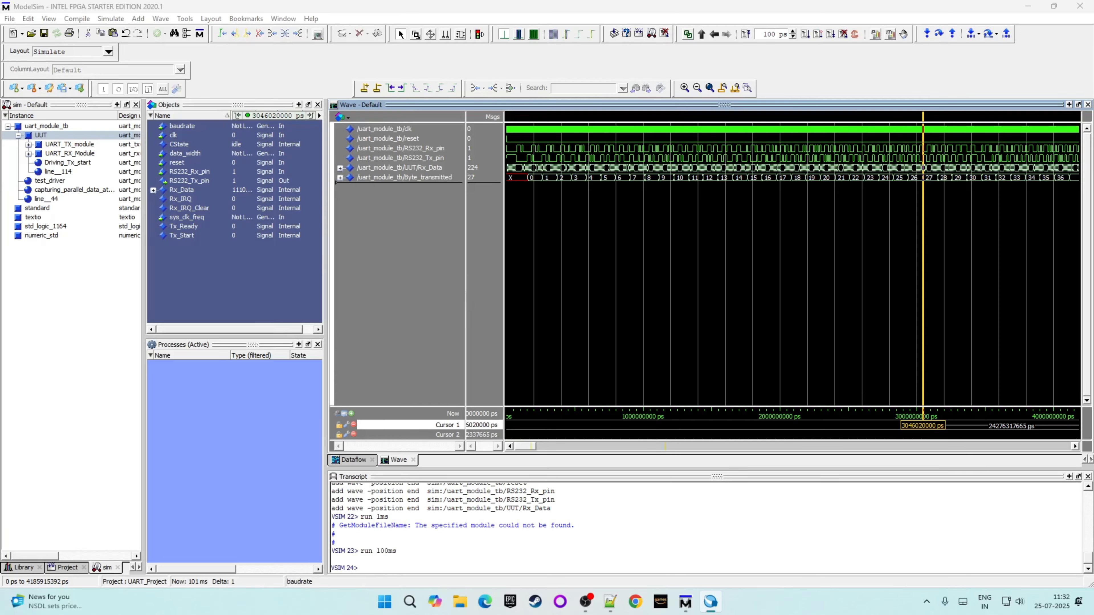
- Switch to Quartus Prime and start the New Project Wizard, proceeding past its introduction to the directory and name settings
left_click_drag(0, 301, 840, 0)
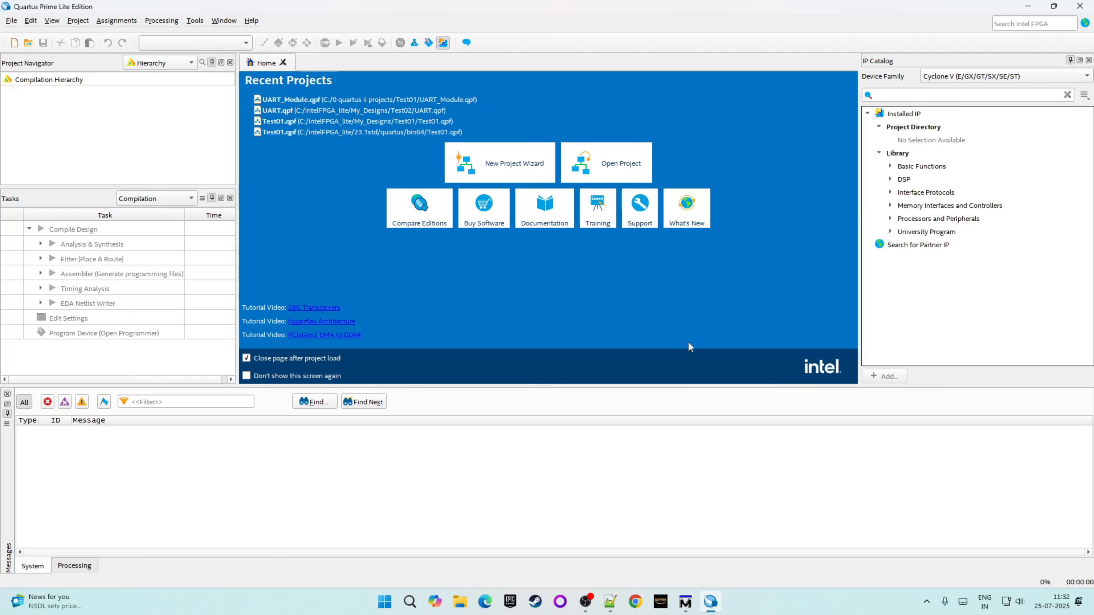
left_click(530, 168)
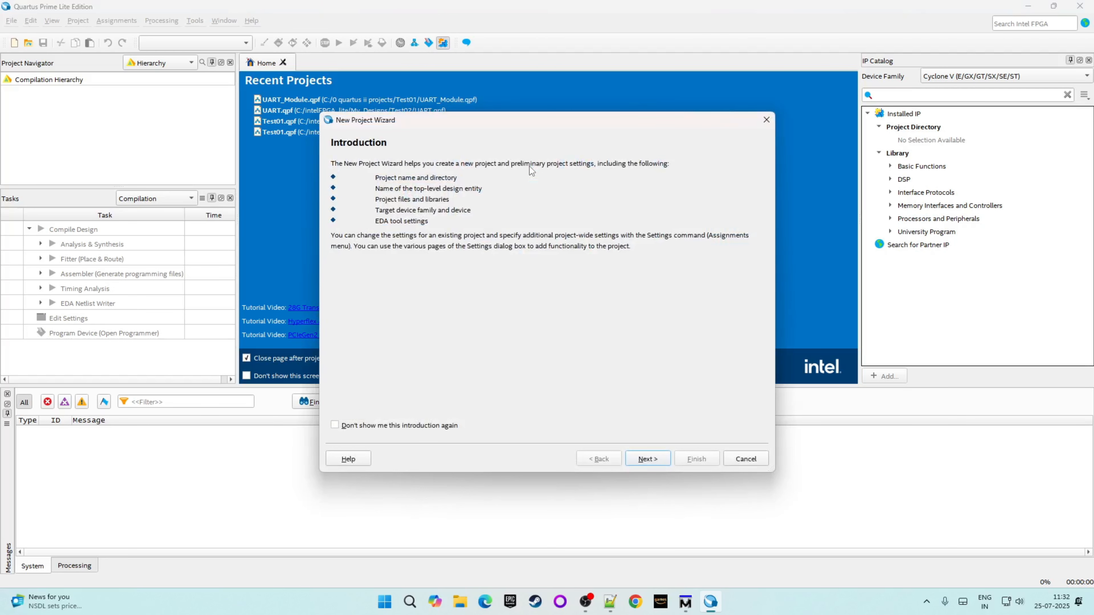
left_click(647, 458)
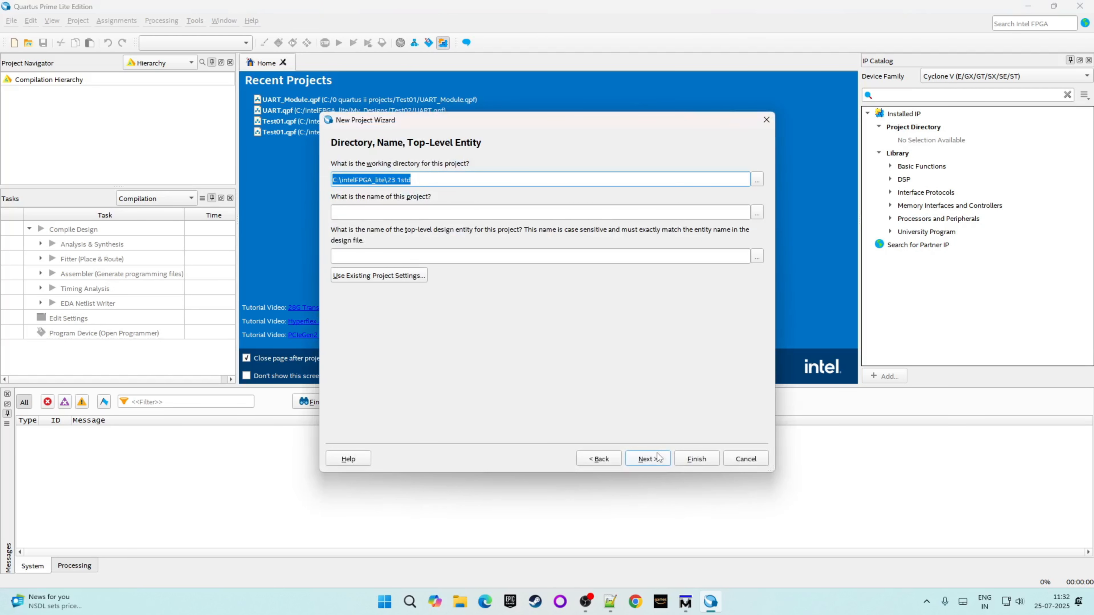
- Browse for the project's working directory and open the "0 quartus ii projects" folder on drive C
left_click(570, 185)
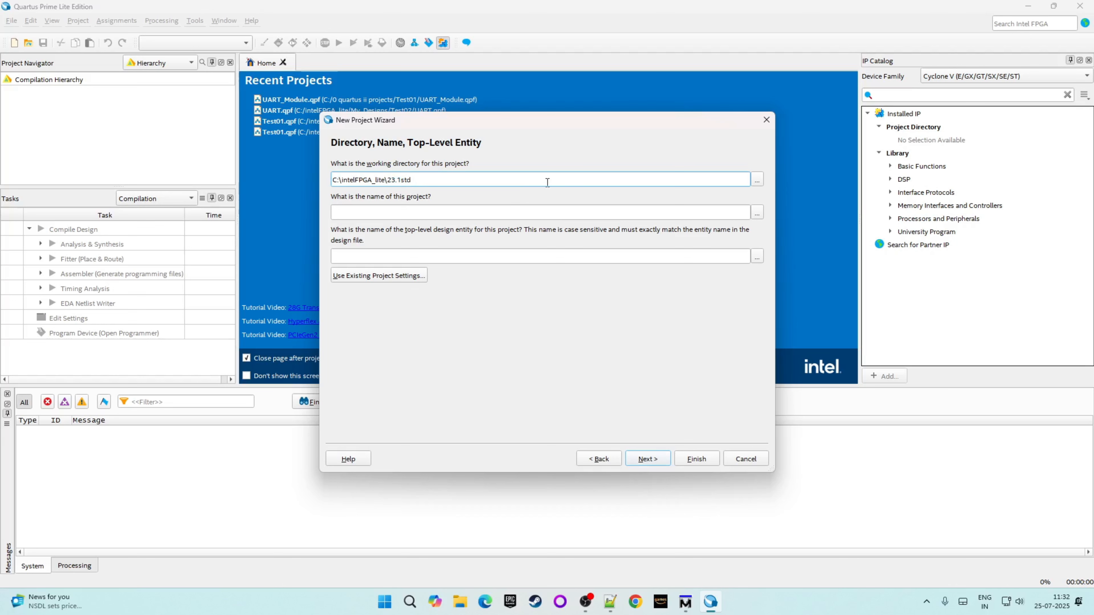
left_click_drag(548, 182, 326, 177)
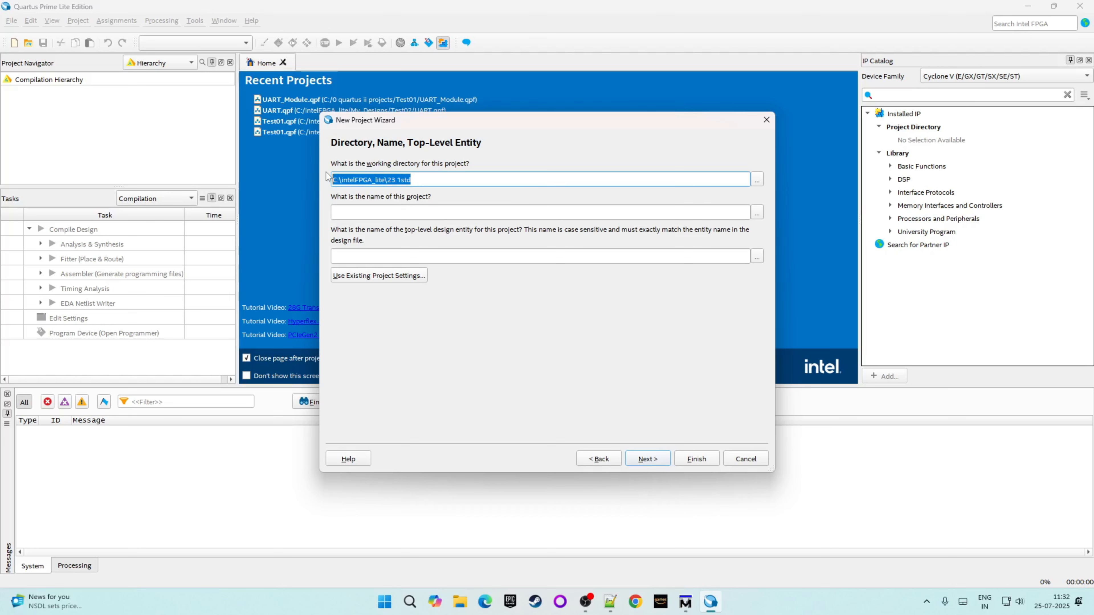
left_click(756, 179)
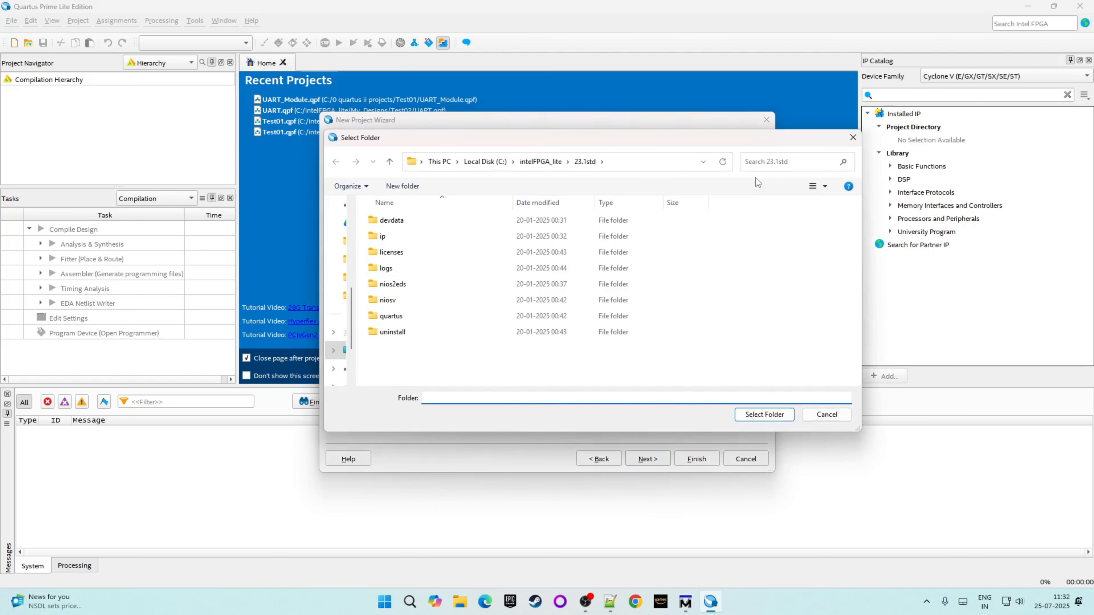
left_click(491, 162)
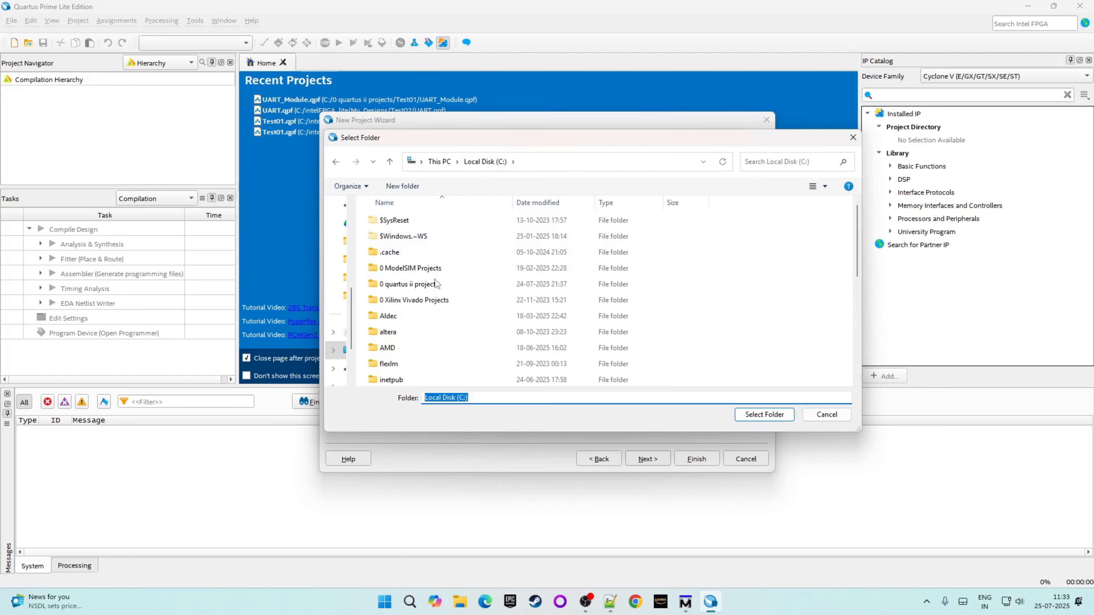
double_click(446, 284)
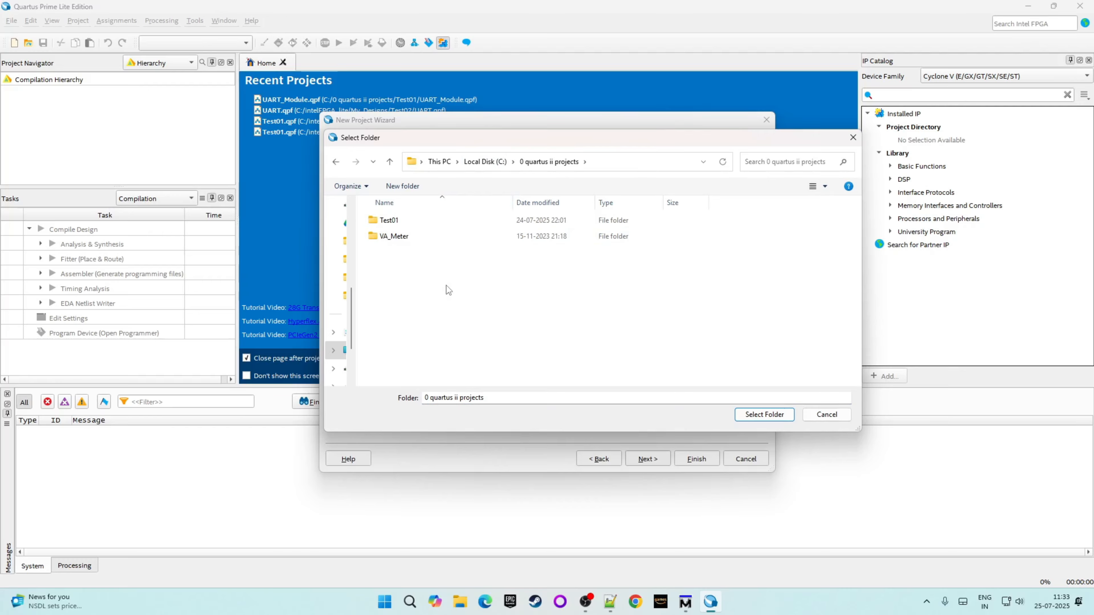
- Create a new folder named UART_Module and choose it as the project's working directory
left_click(414, 190)
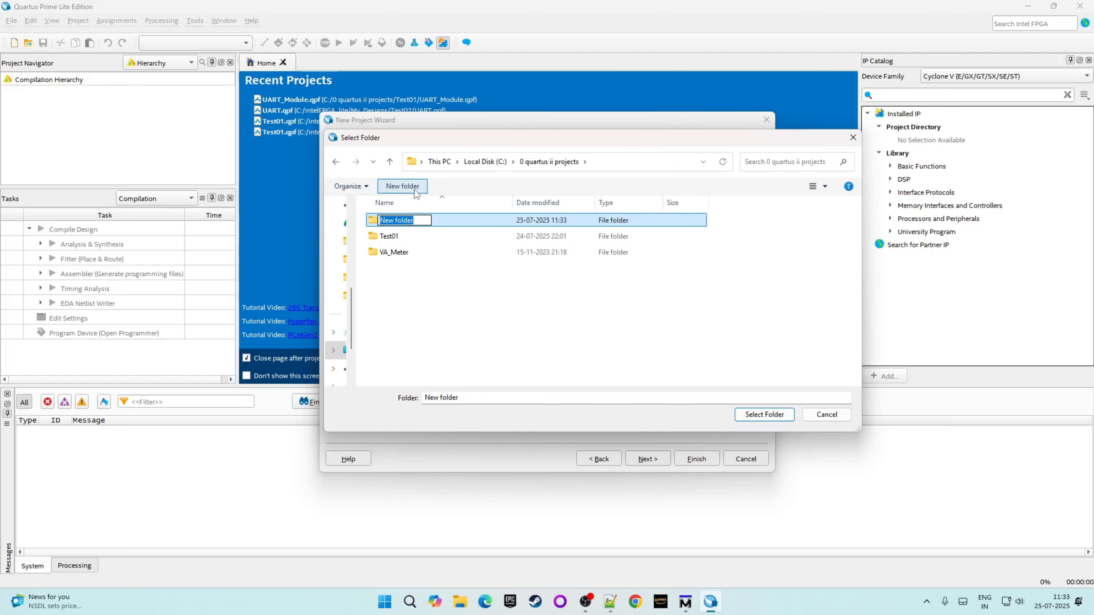
type("UART_Module")
key("Return")
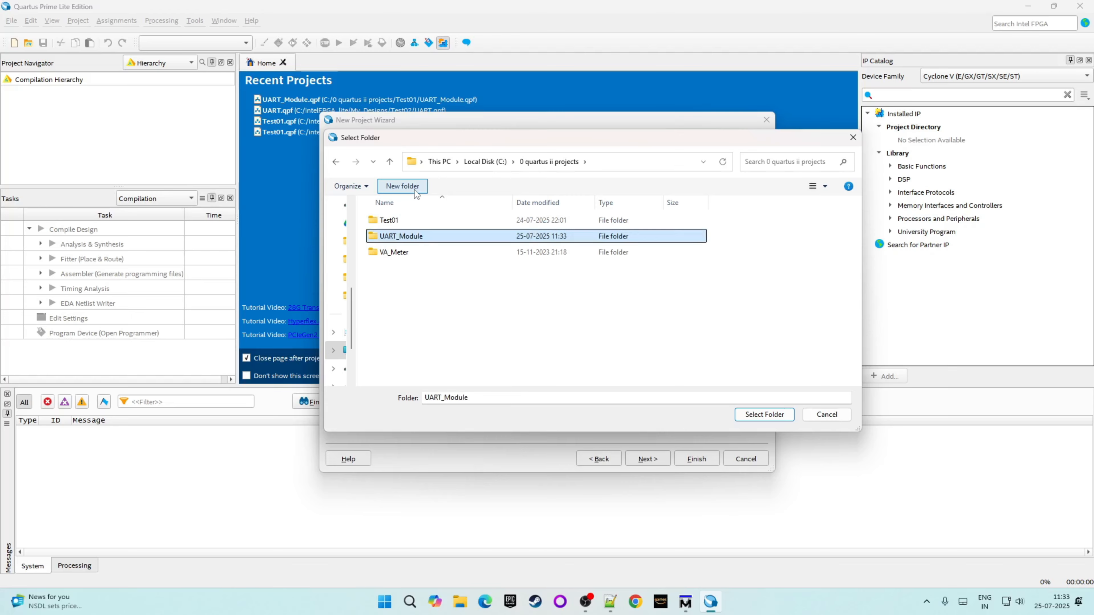
key("F2")
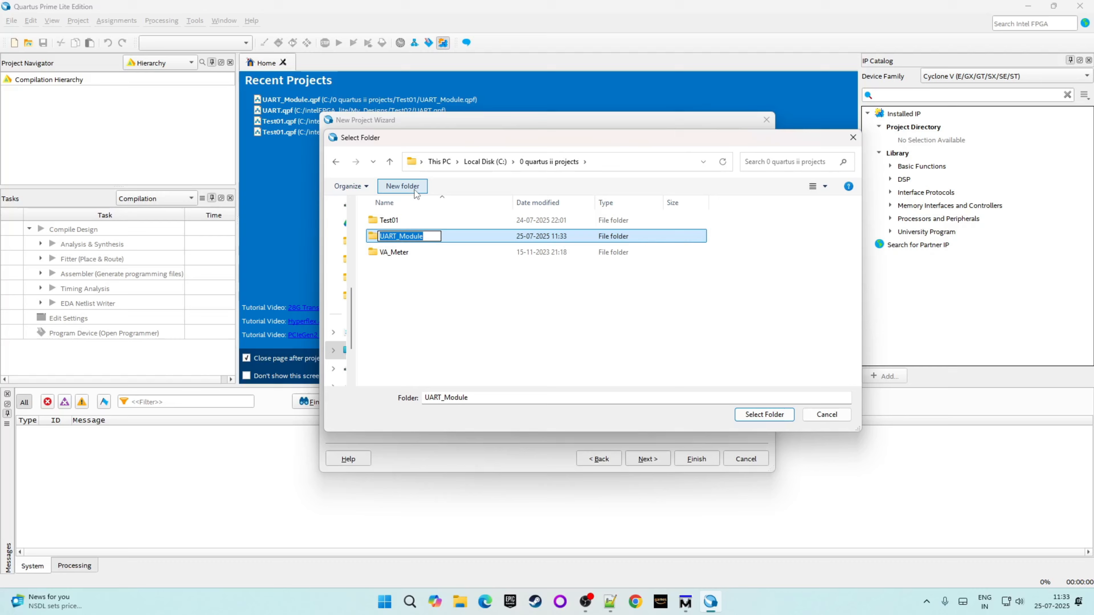
left_click(440, 267)
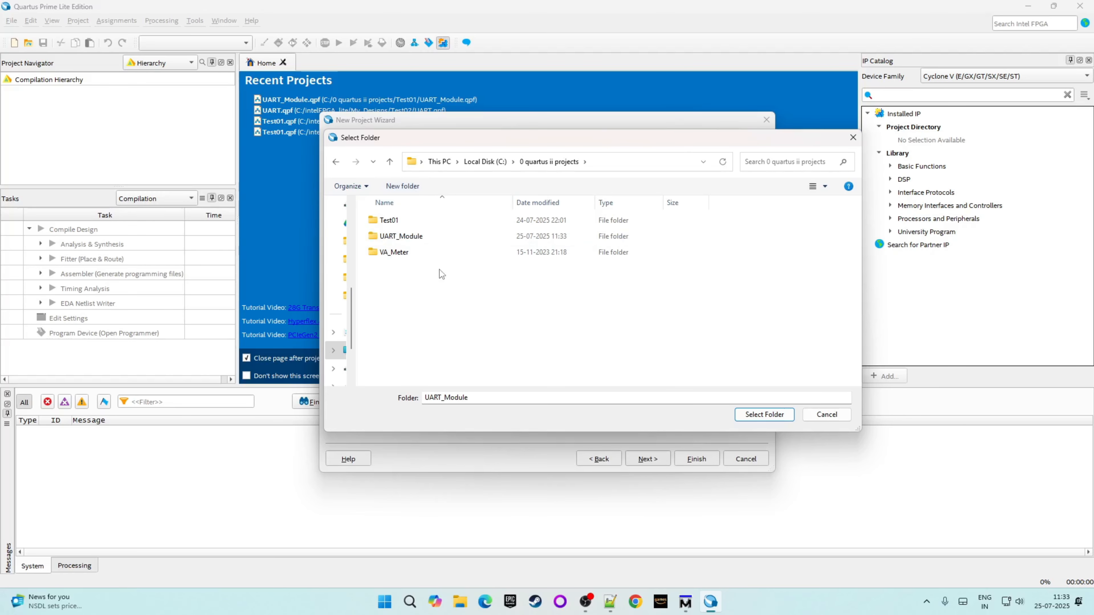
left_click(420, 237)
left_click(760, 414)
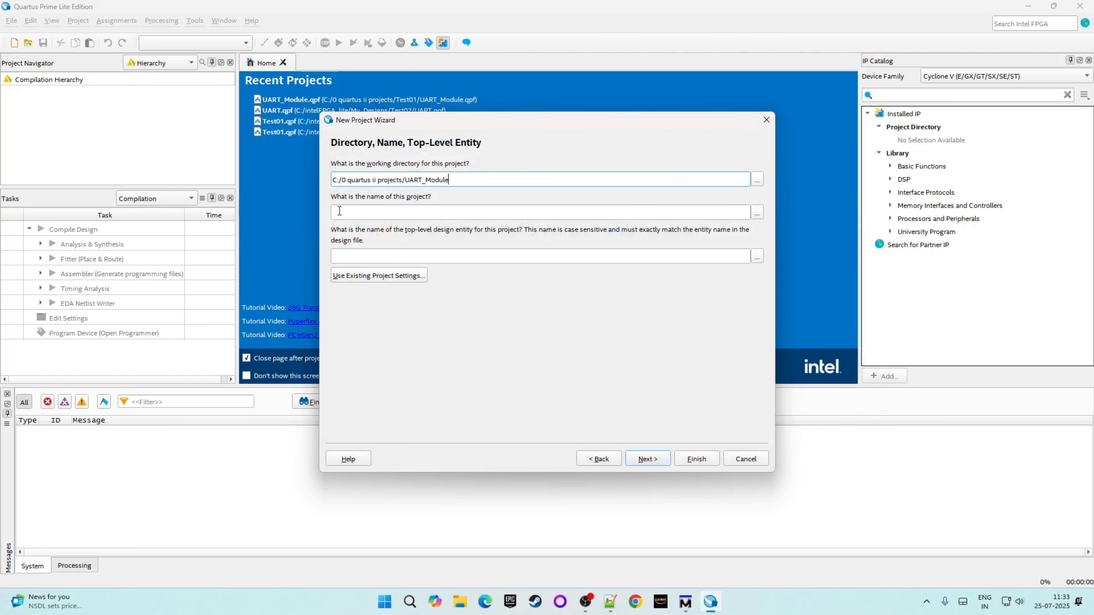
- Name the project and top-level entity UART_Module, checking the entity name in UART_module.vhd in Notepad++, and keep the Empty project type
left_click(447, 212)
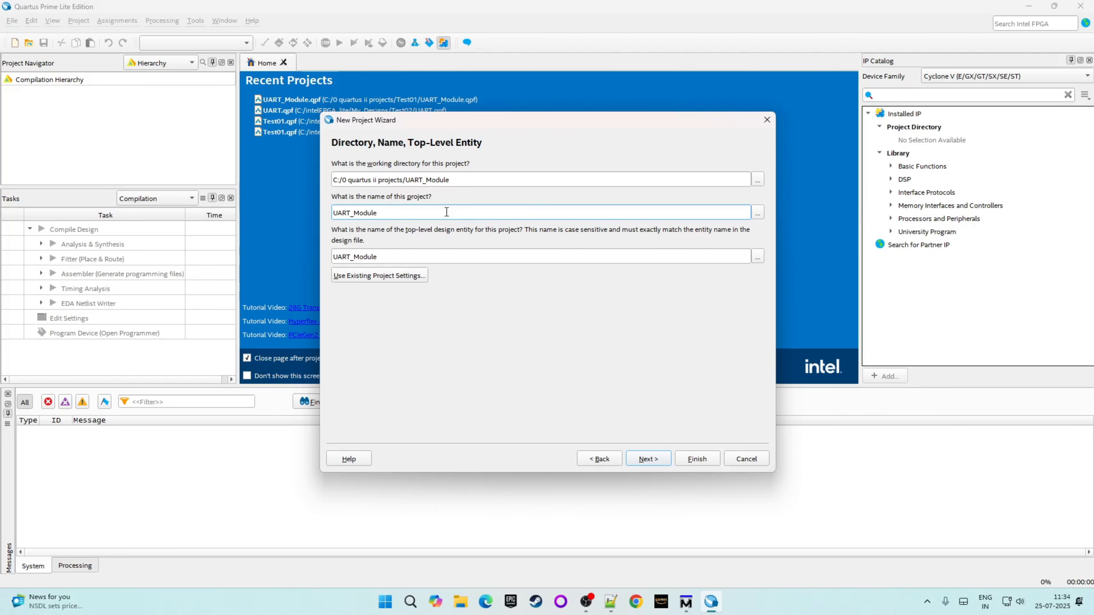
left_click(610, 601)
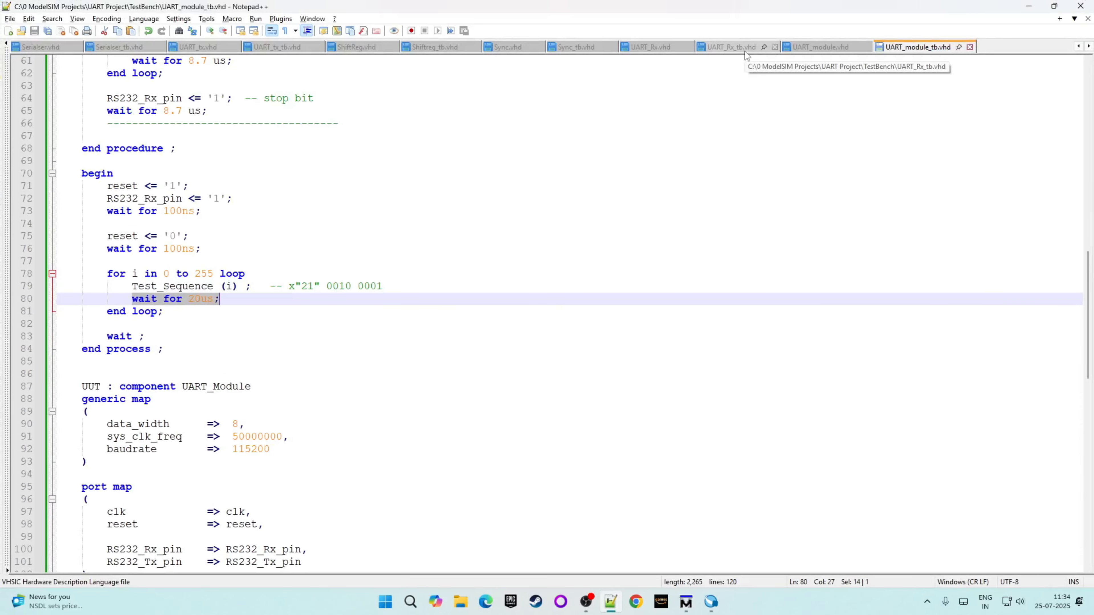
left_click(821, 46)
left_click_drag(103, 99, 170, 100)
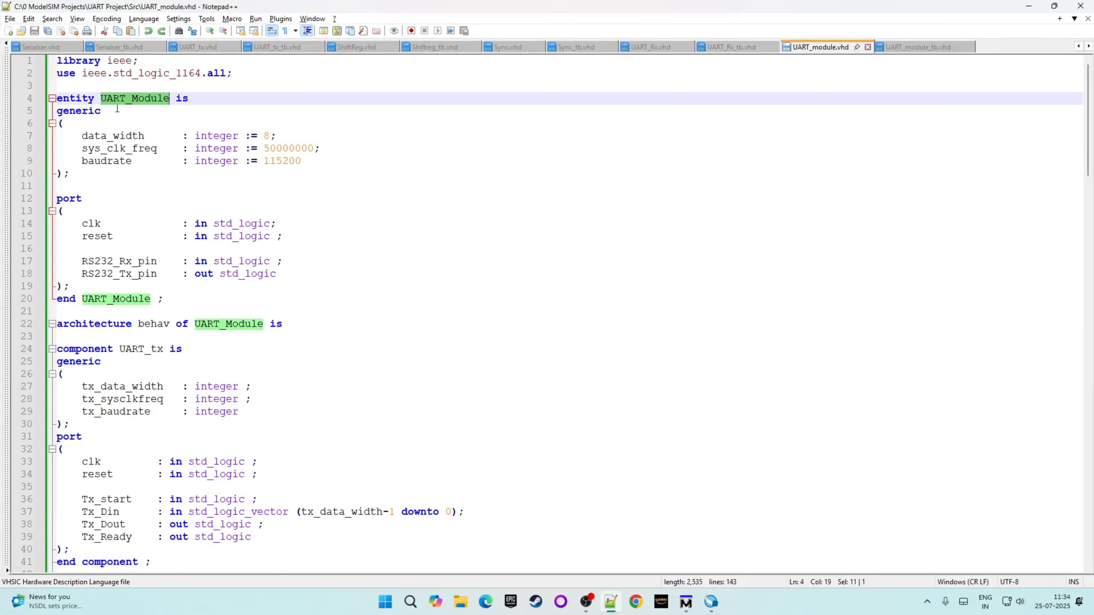
key("alt+Tab")
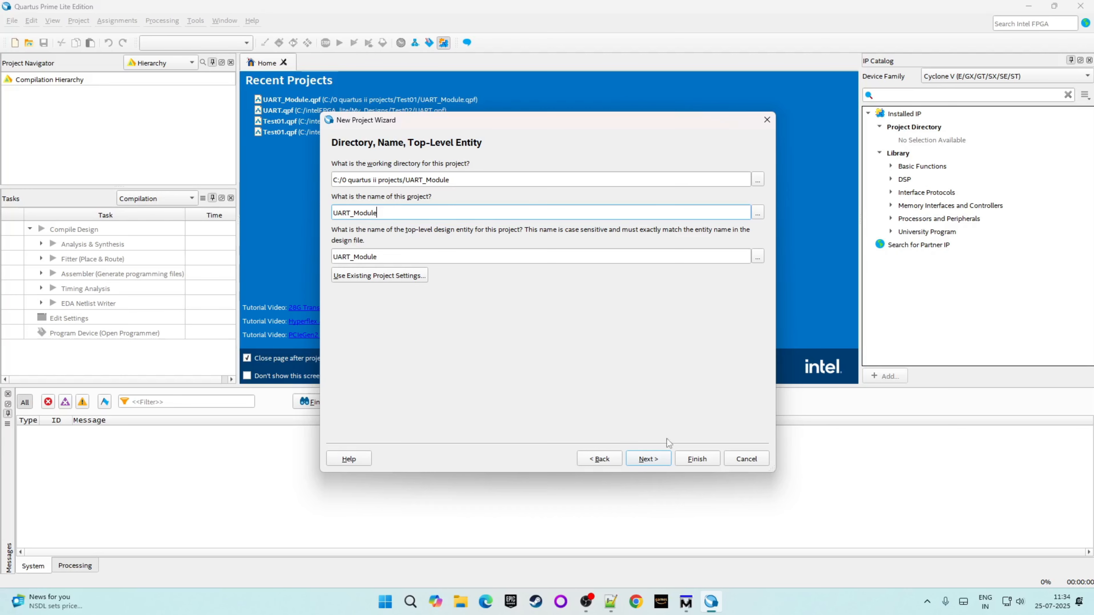
left_click(652, 460)
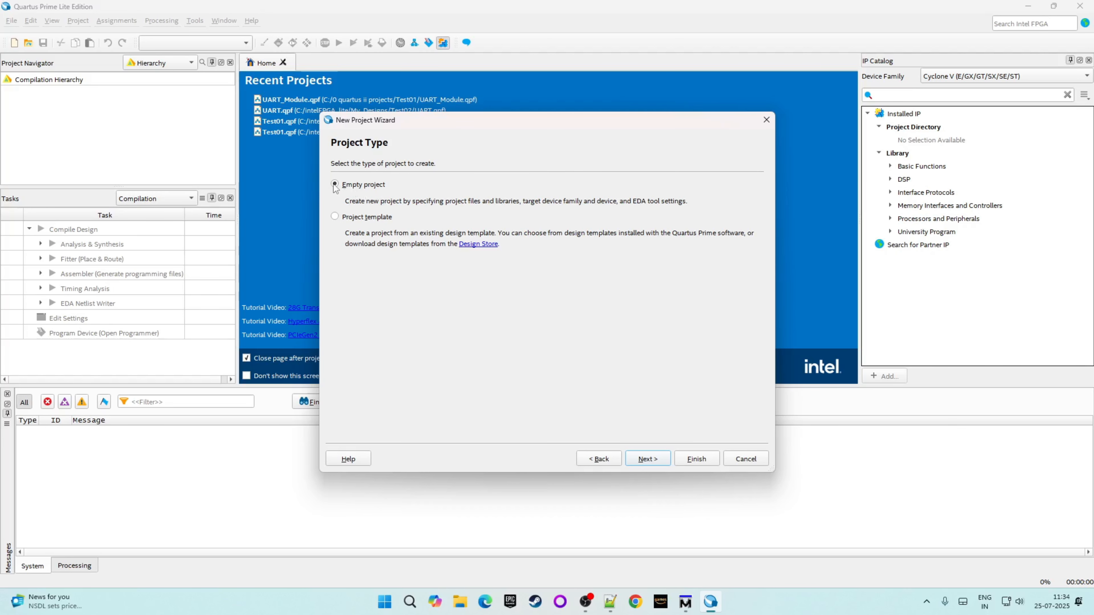
left_click(657, 460)
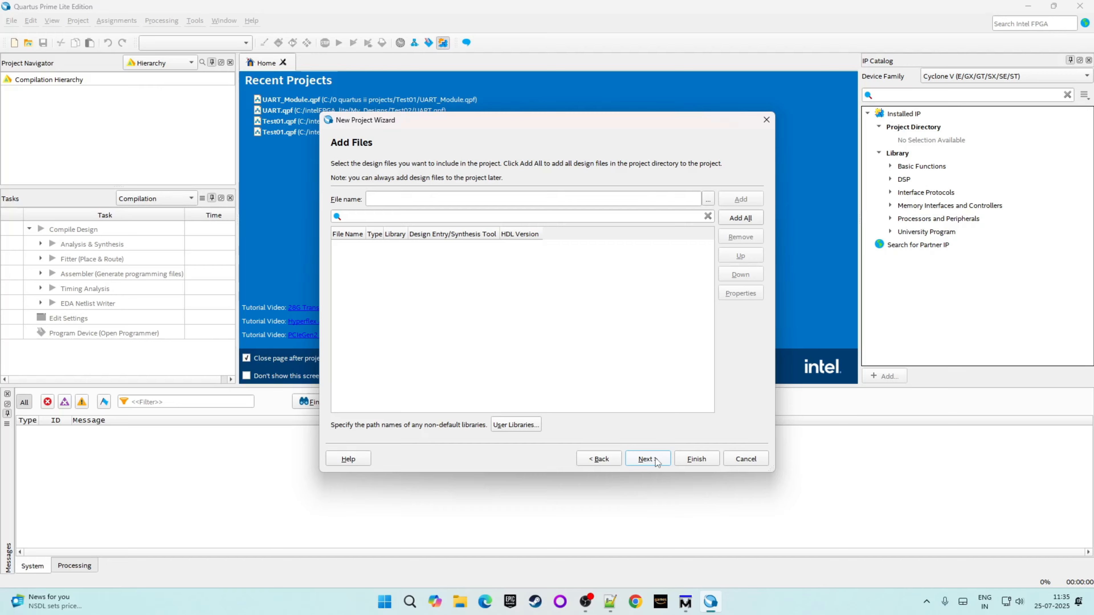
- Browse for design files and copy all the VHD files from C:\0 ModelSIM Projects\UART Project\Src
left_click(707, 200)
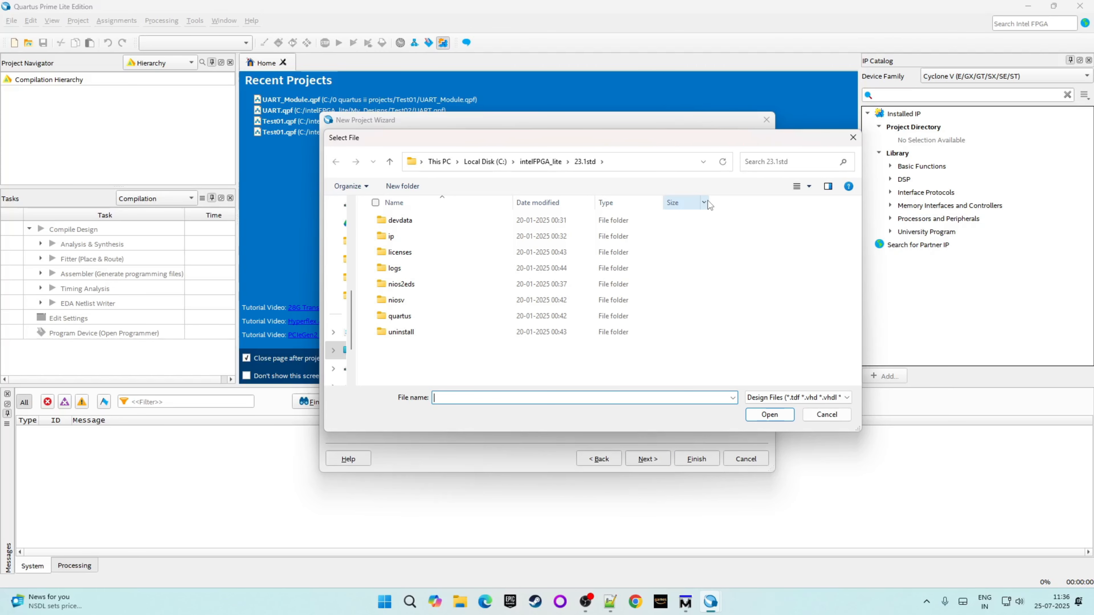
left_click(497, 167)
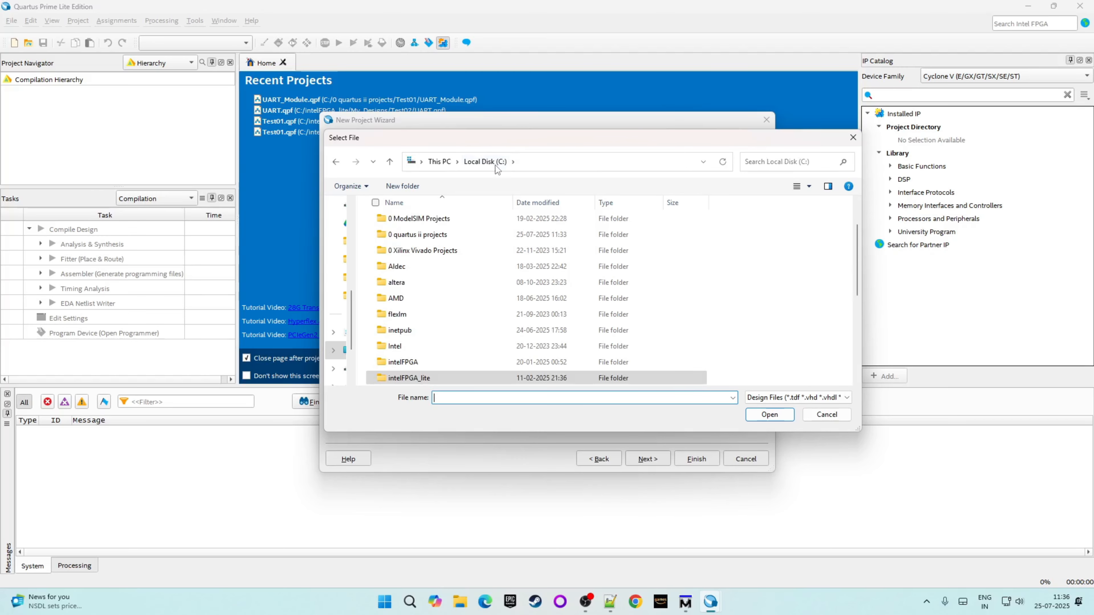
left_click(444, 222)
double_click(442, 223)
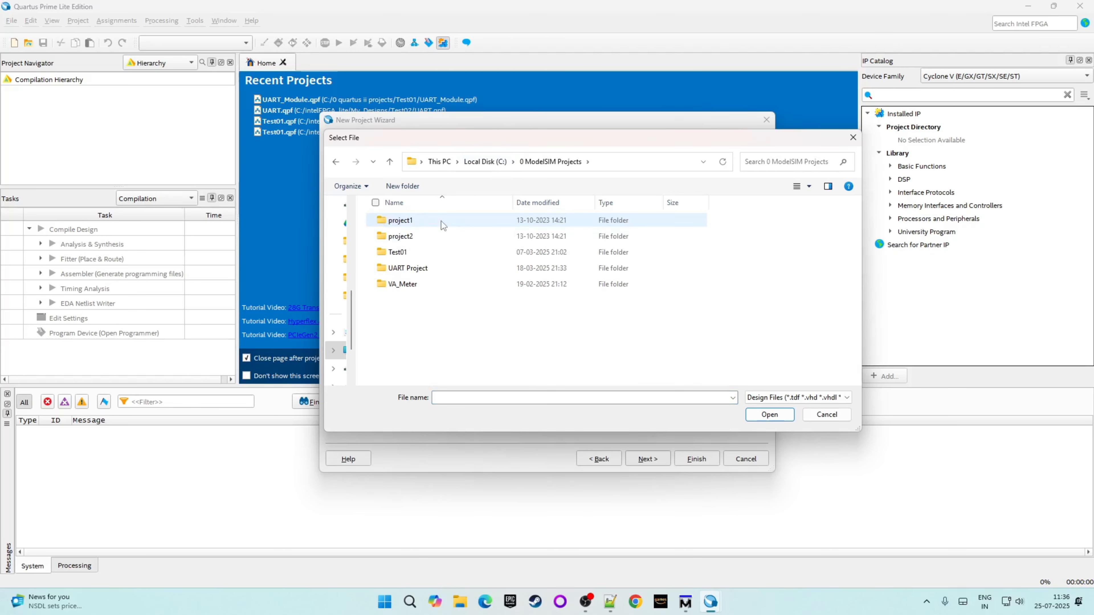
double_click(432, 268)
double_click(423, 239)
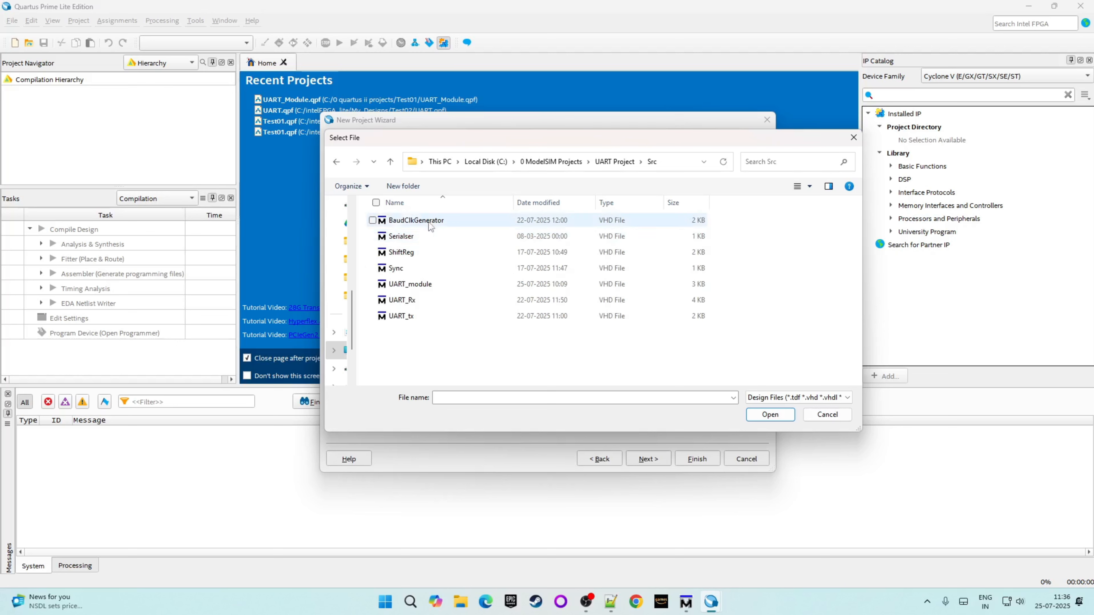
left_click(429, 221)
left_click(408, 316, "shift")
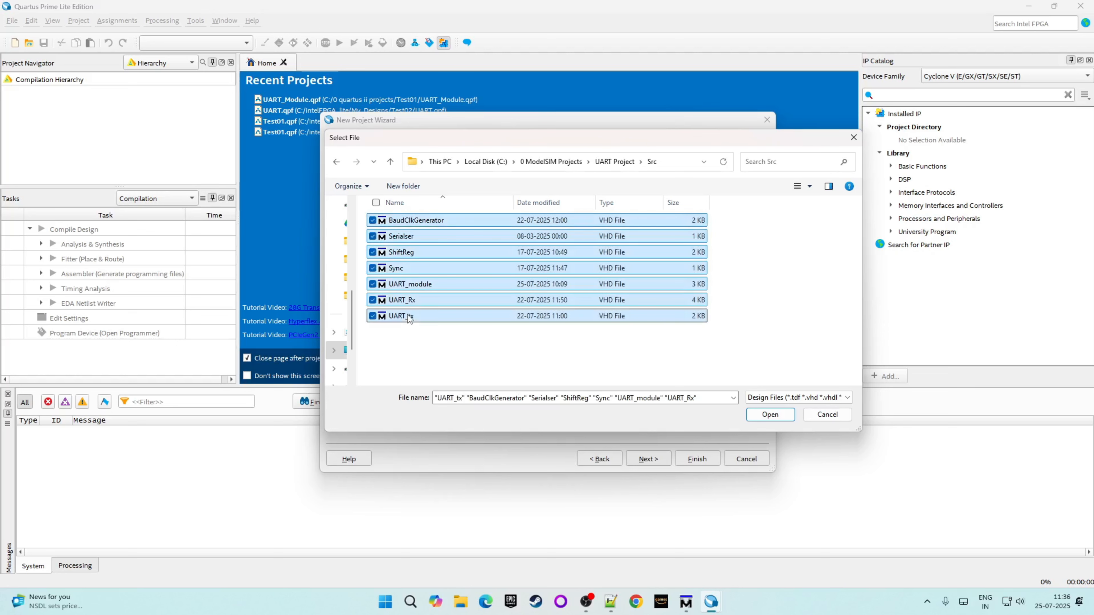
- Paste the copied VHD files into the folder C:\0 quartus ii projects\UART_Module
left_click(544, 163)
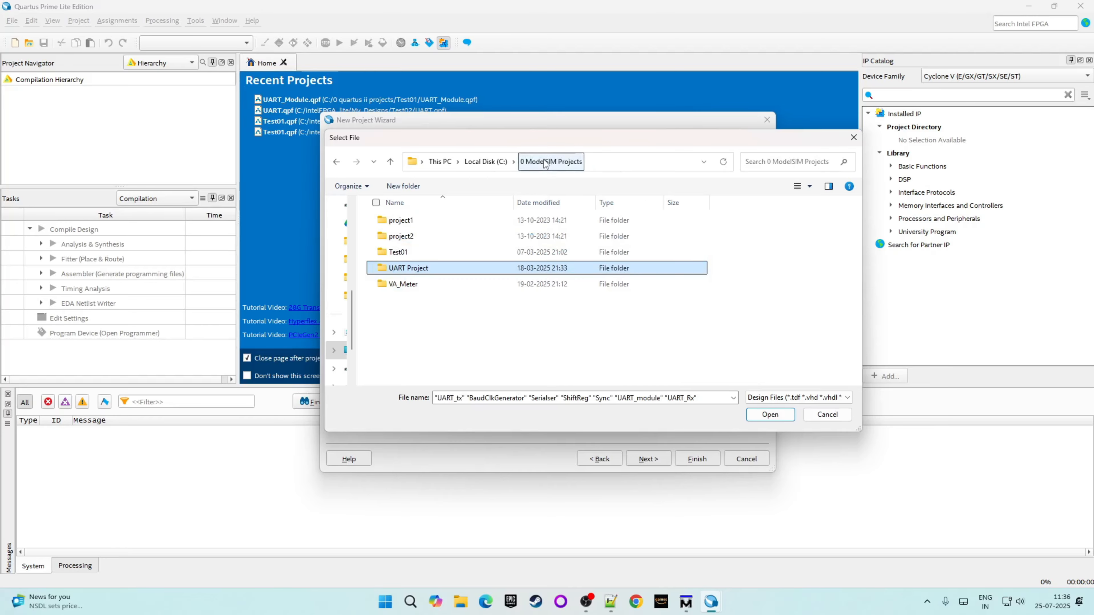
left_click(486, 161)
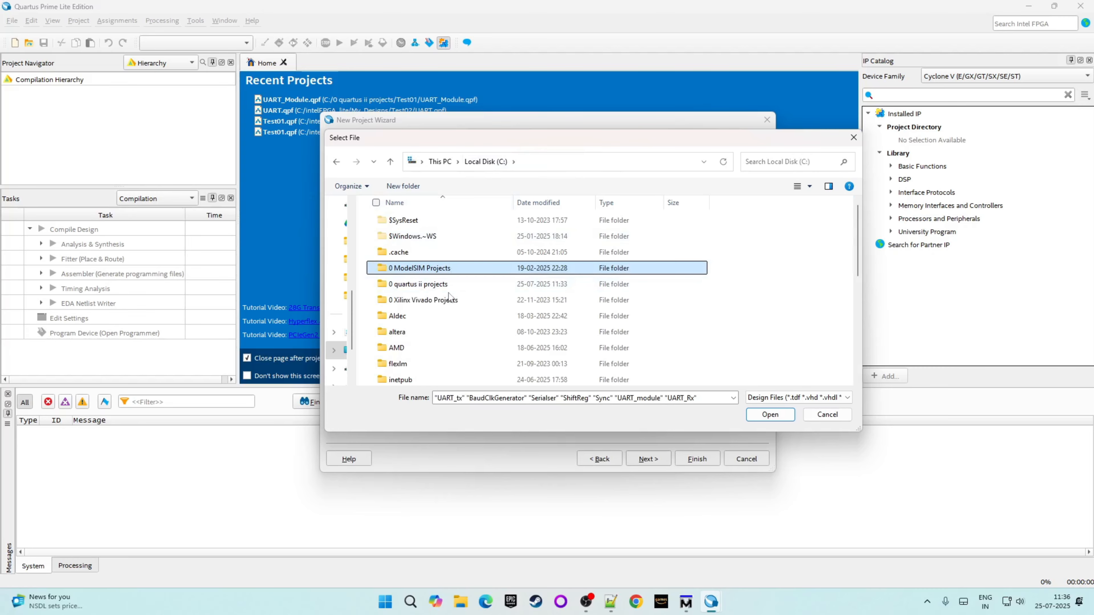
double_click(437, 284)
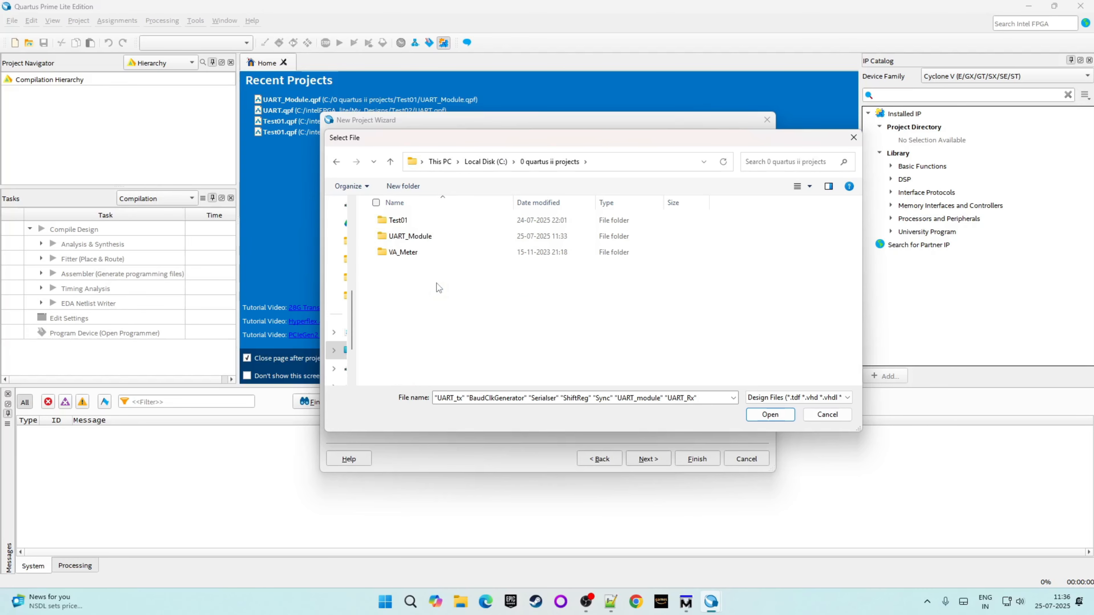
double_click(448, 238)
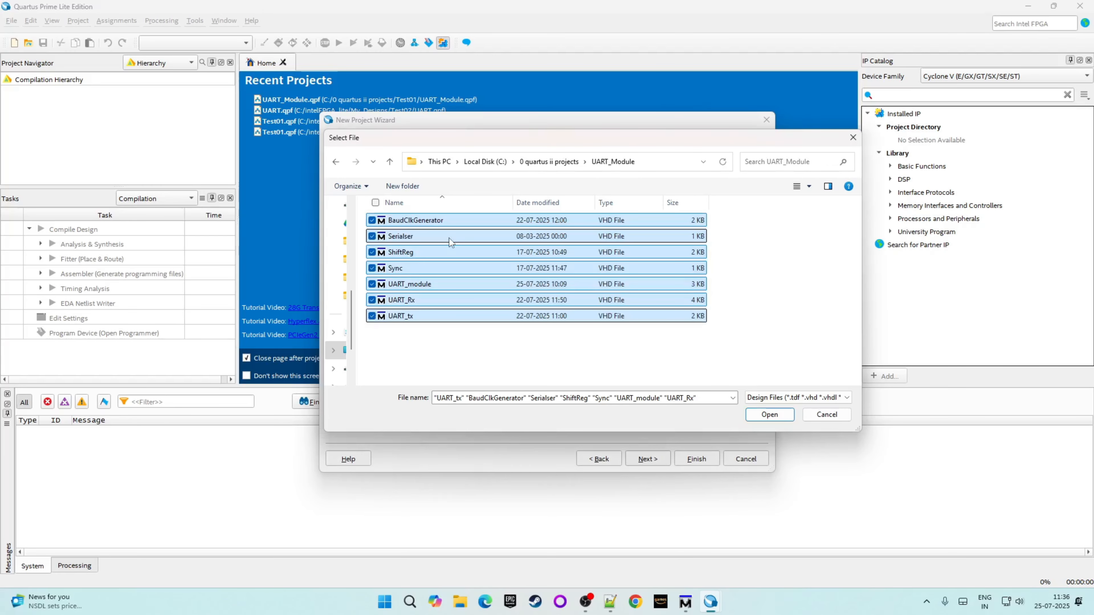
left_click(472, 329)
left_click_drag(443, 317, 444, 302)
left_click(445, 225)
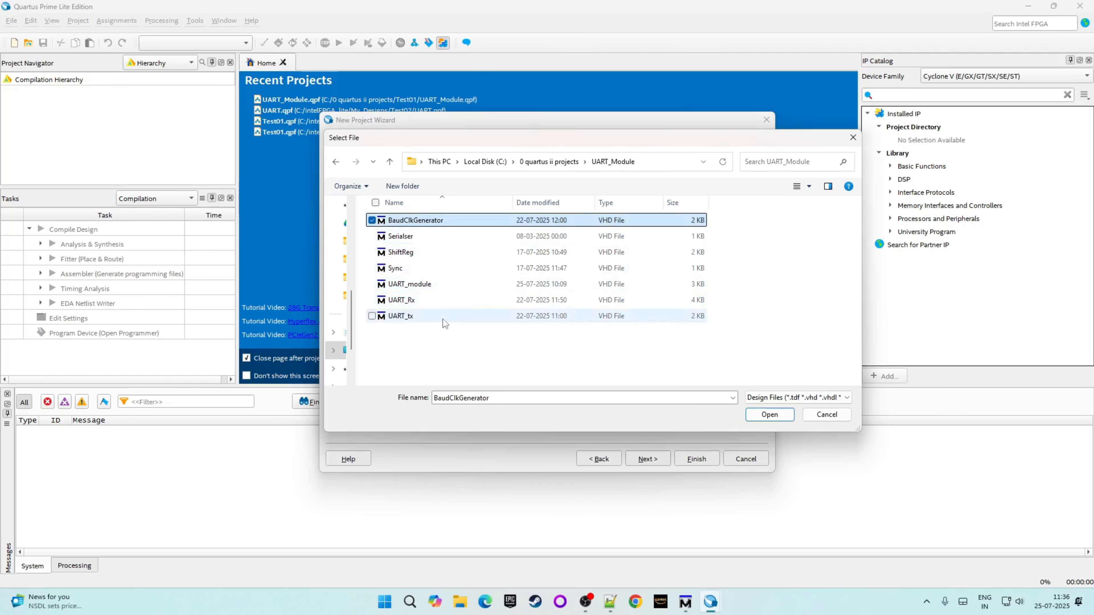
left_click(438, 317, "shift")
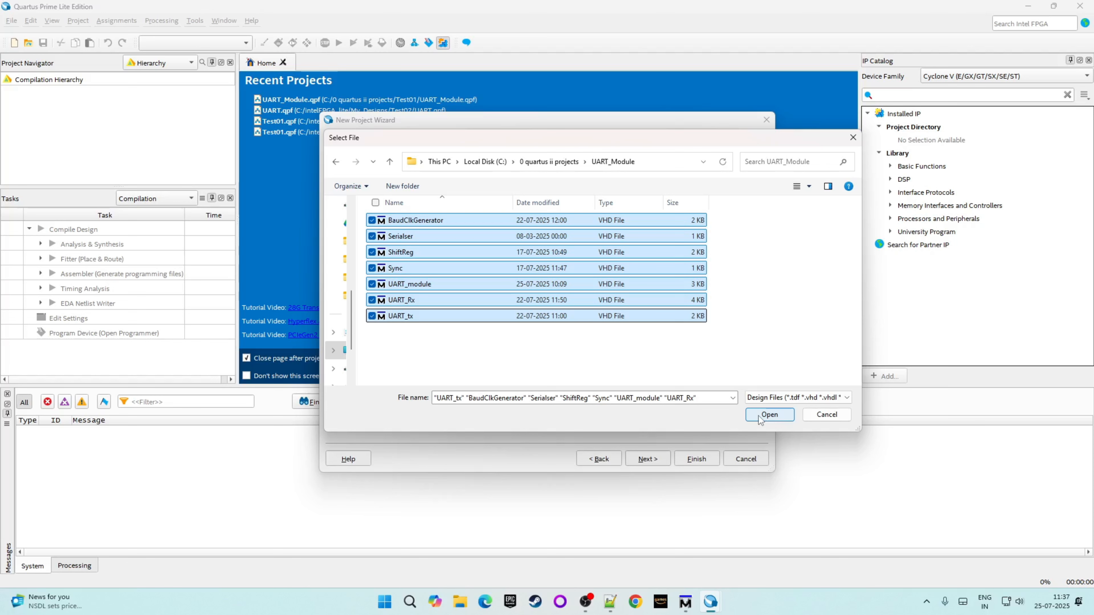
left_click(564, 364)
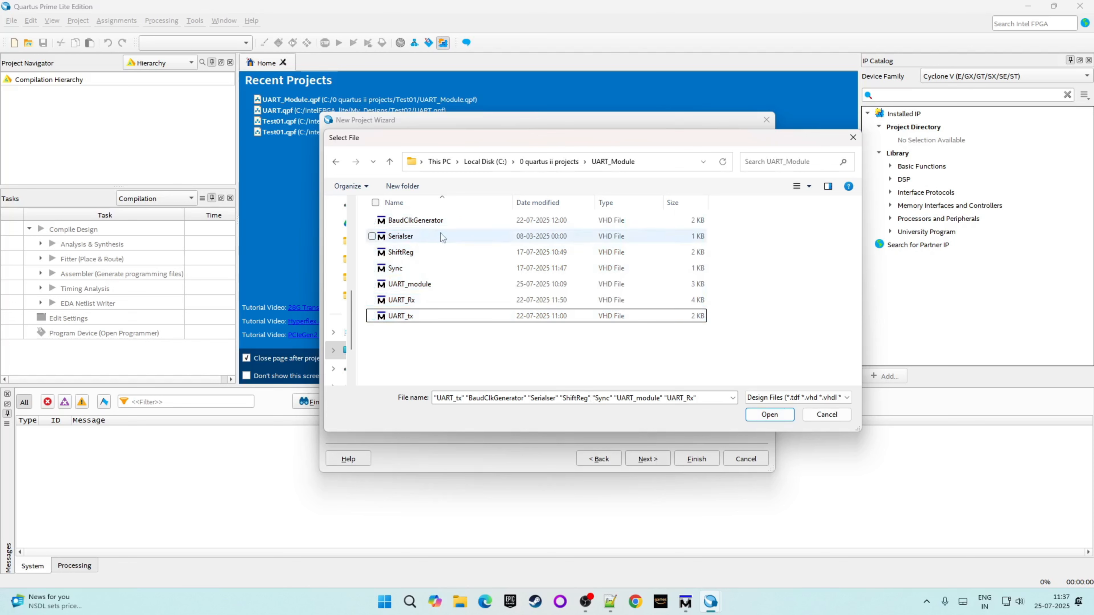
- Move all the VHD files from UART_Module into a new subfolder named Src and open that subfolder
left_click(405, 186)
type("Src")
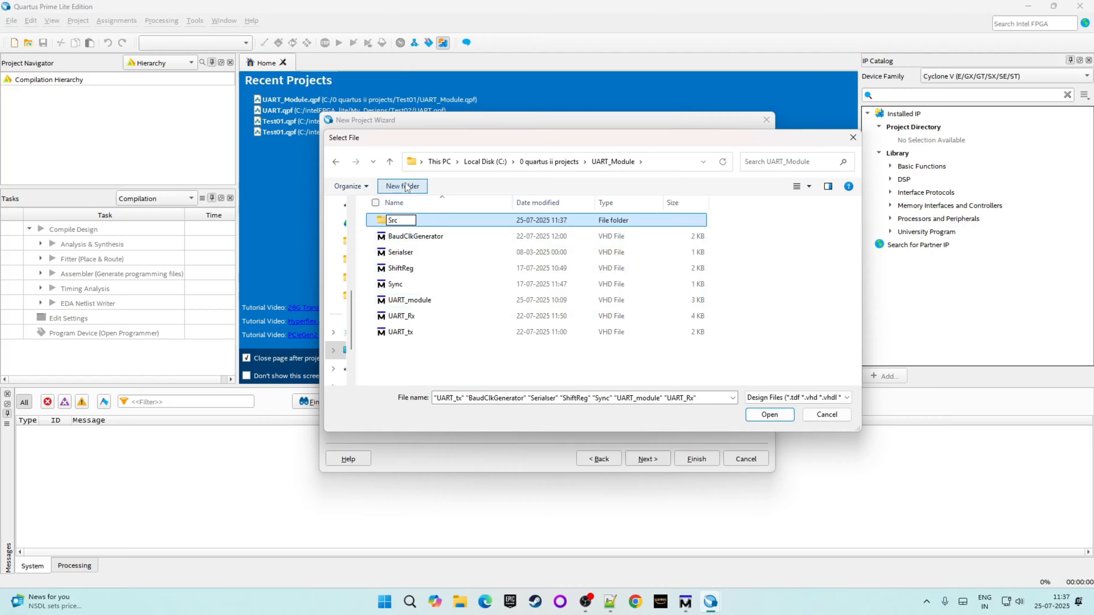
left_click(430, 238)
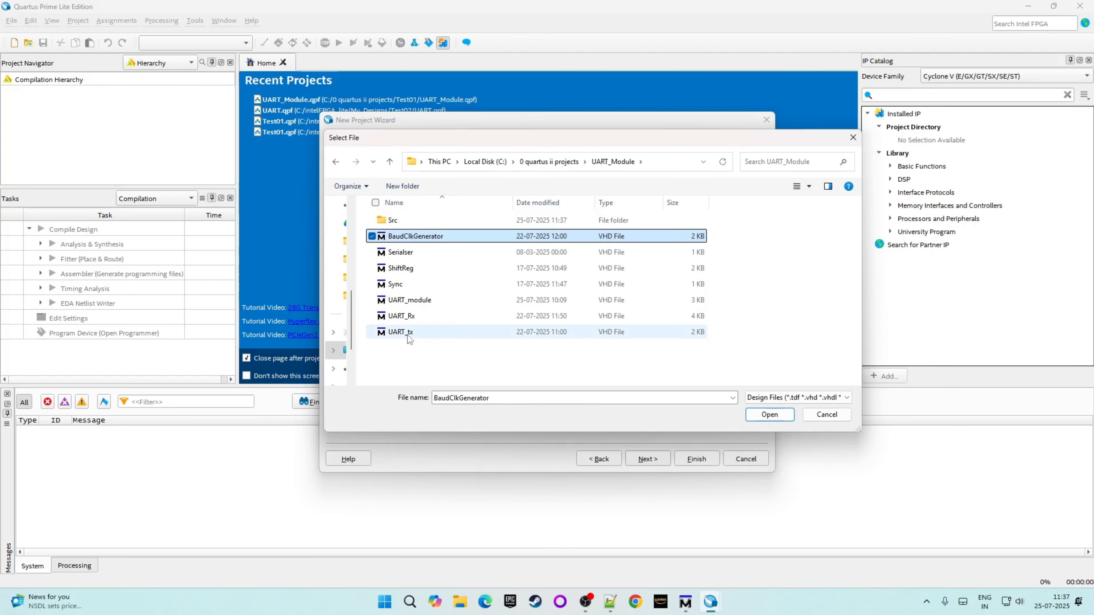
left_click(406, 334, "shift")
left_click_drag(408, 241, 430, 223)
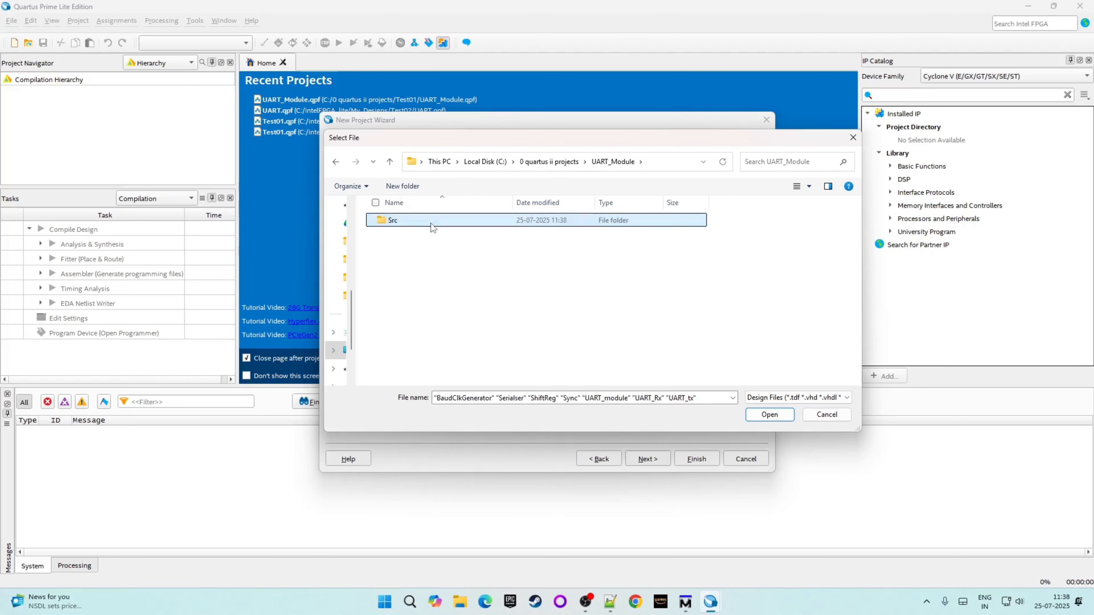
double_click(432, 224)
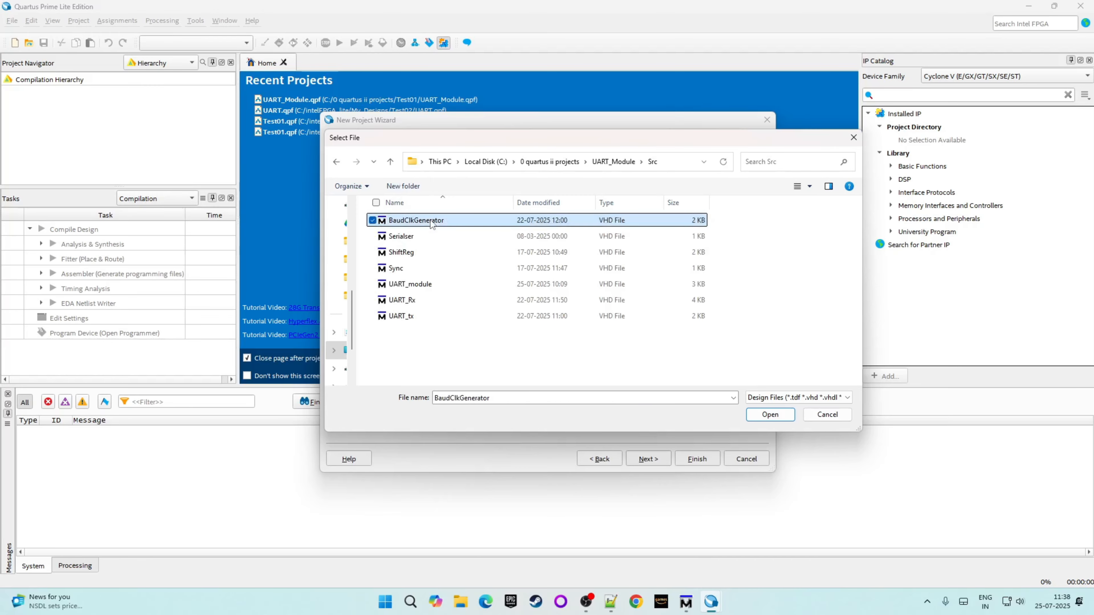
- Add all the VHD files from the Src folder to the project and continue to the device settings
left_click(413, 315, "shift")
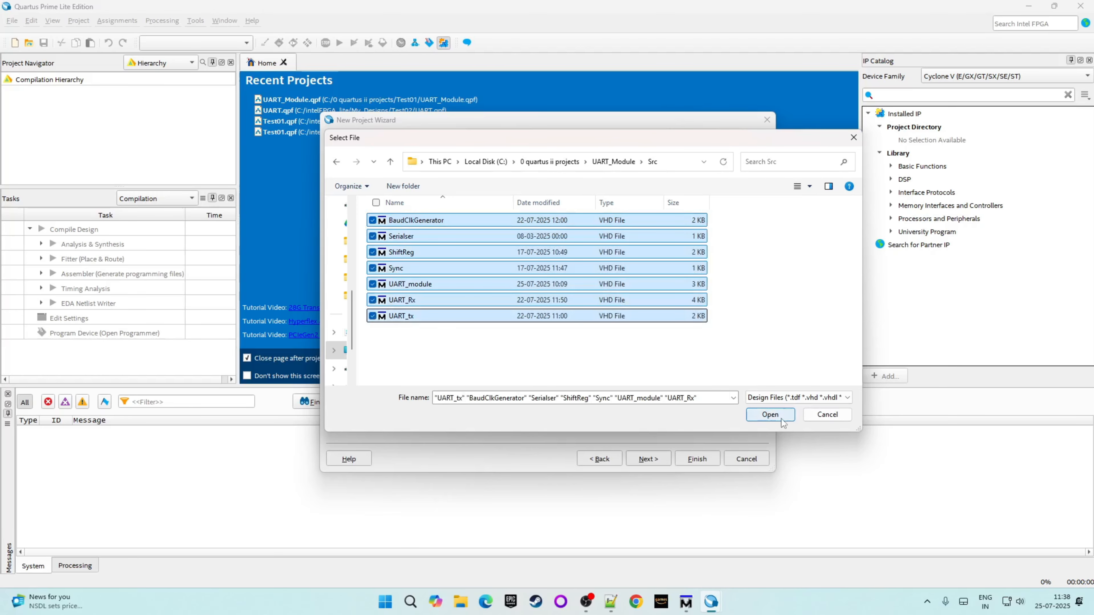
left_click(770, 414)
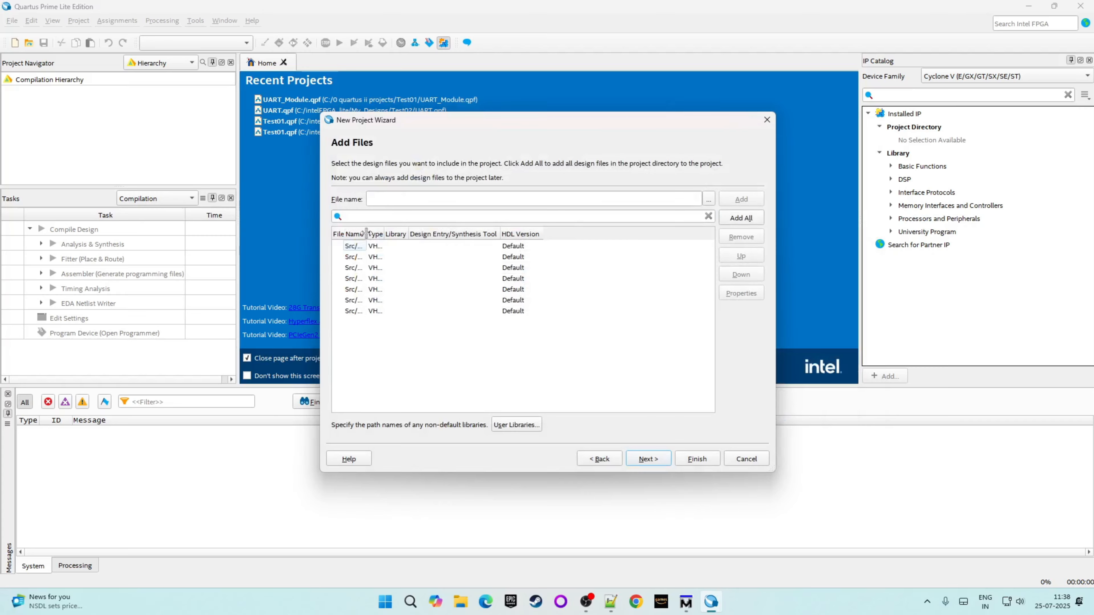
left_click_drag(365, 234, 458, 235)
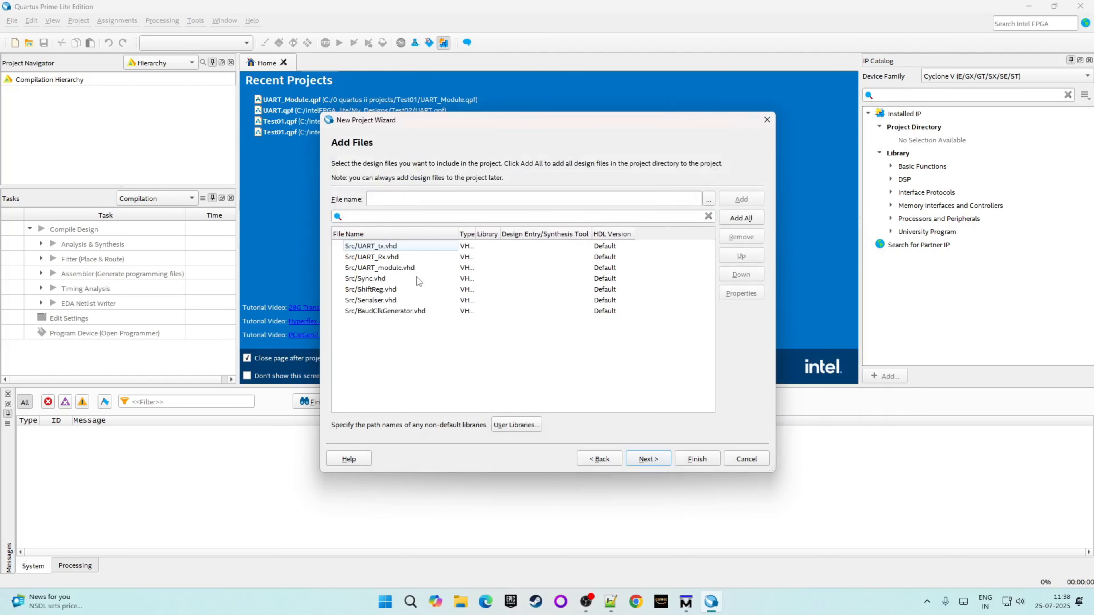
left_click(641, 460)
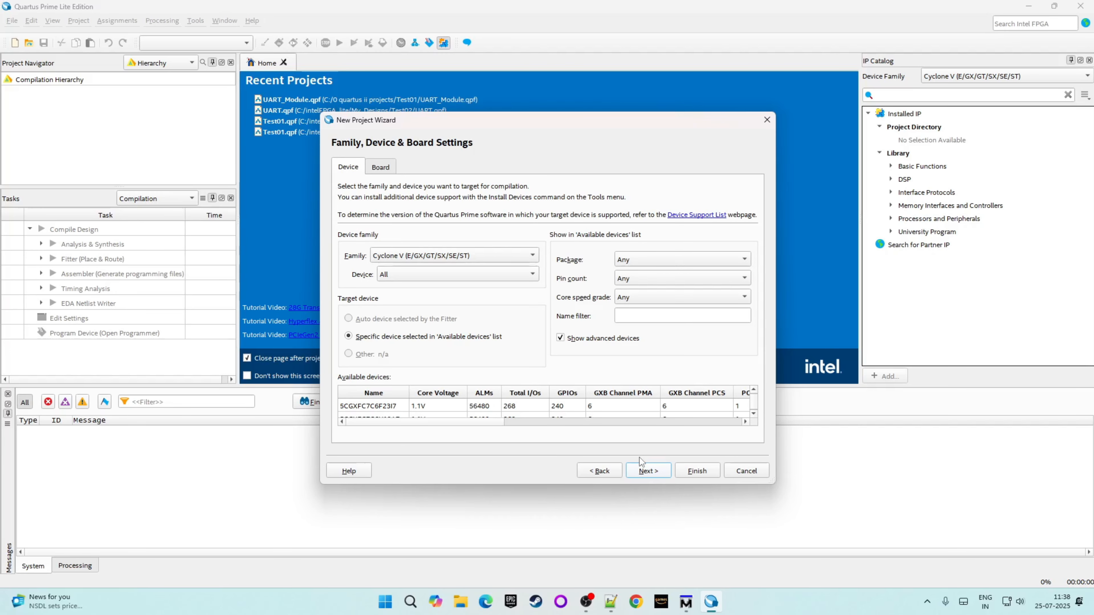
- Choose the Cyclone IV E device family and filter the available devices to TQFP package, 144 pins and core speed grade 8
left_click(484, 255)
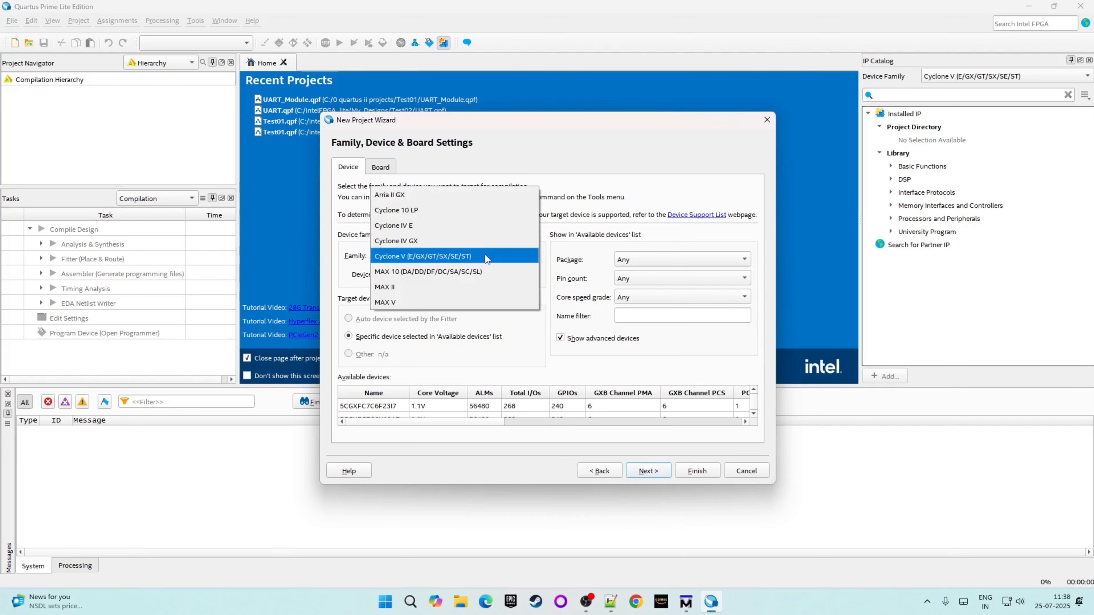
left_click(440, 230)
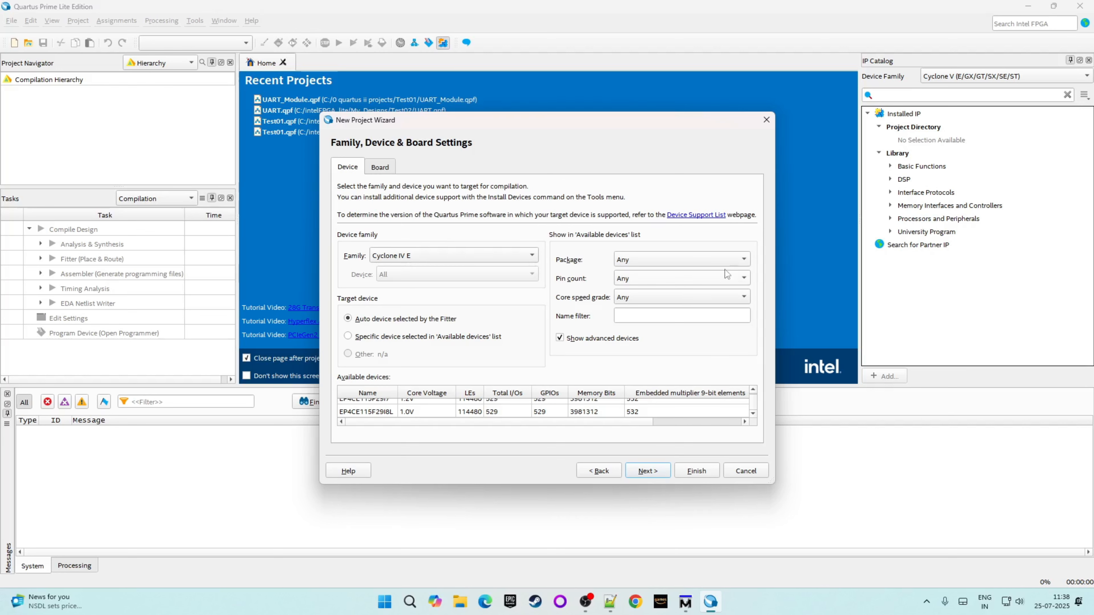
left_click(701, 259)
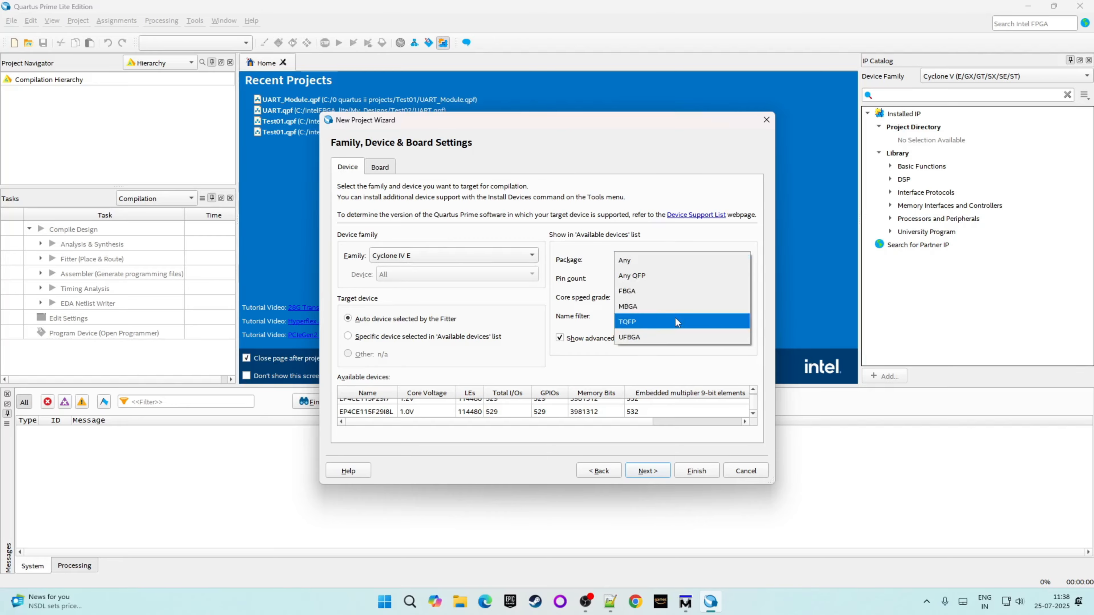
left_click(681, 322)
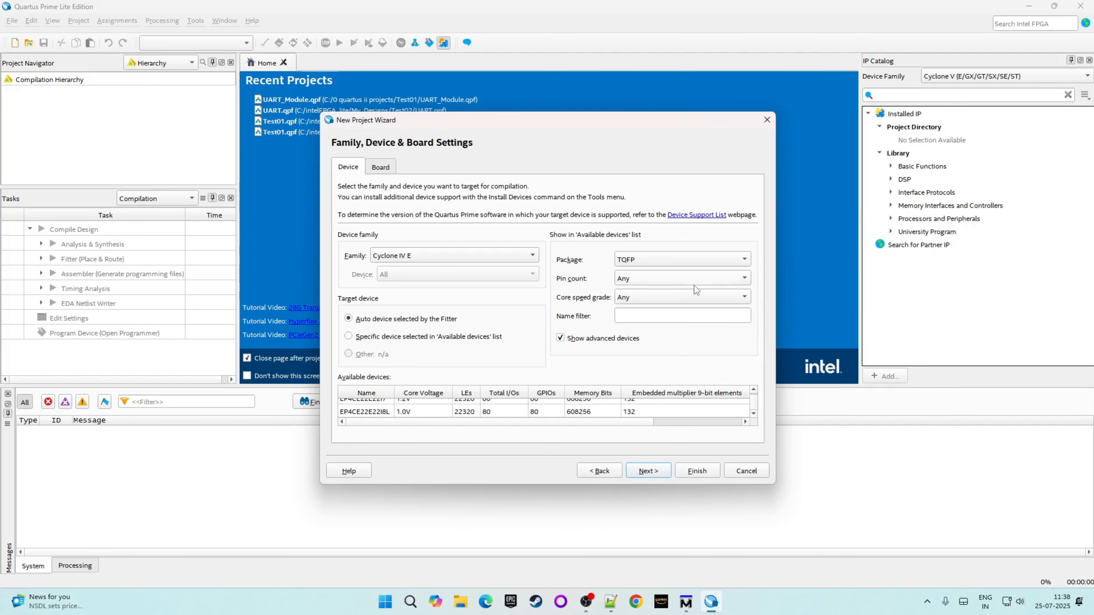
left_click(702, 277)
left_click(642, 260)
left_click(659, 299)
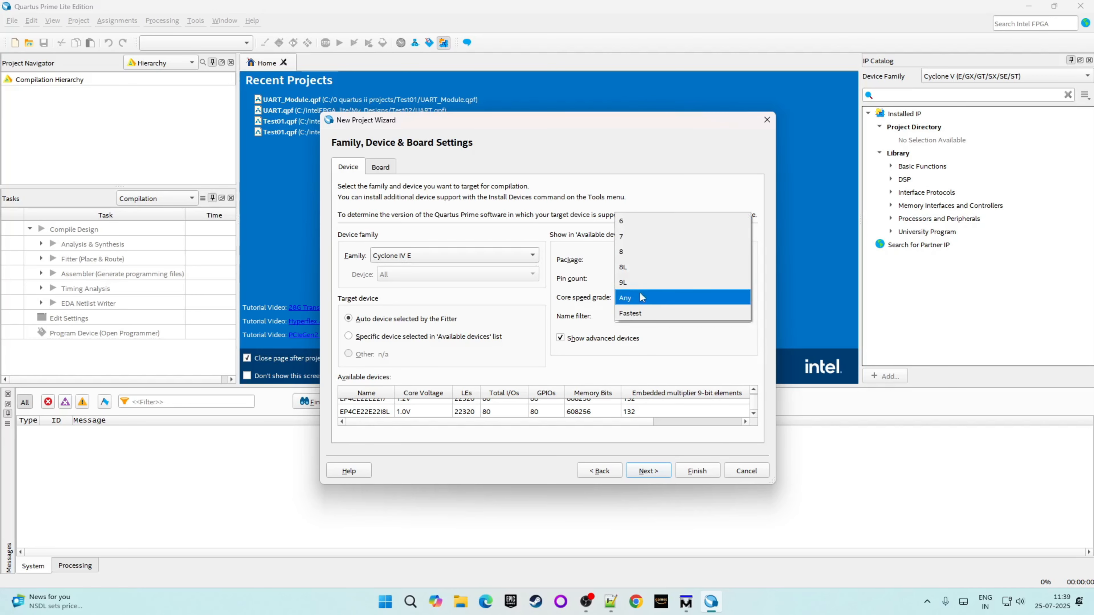
left_click(633, 254)
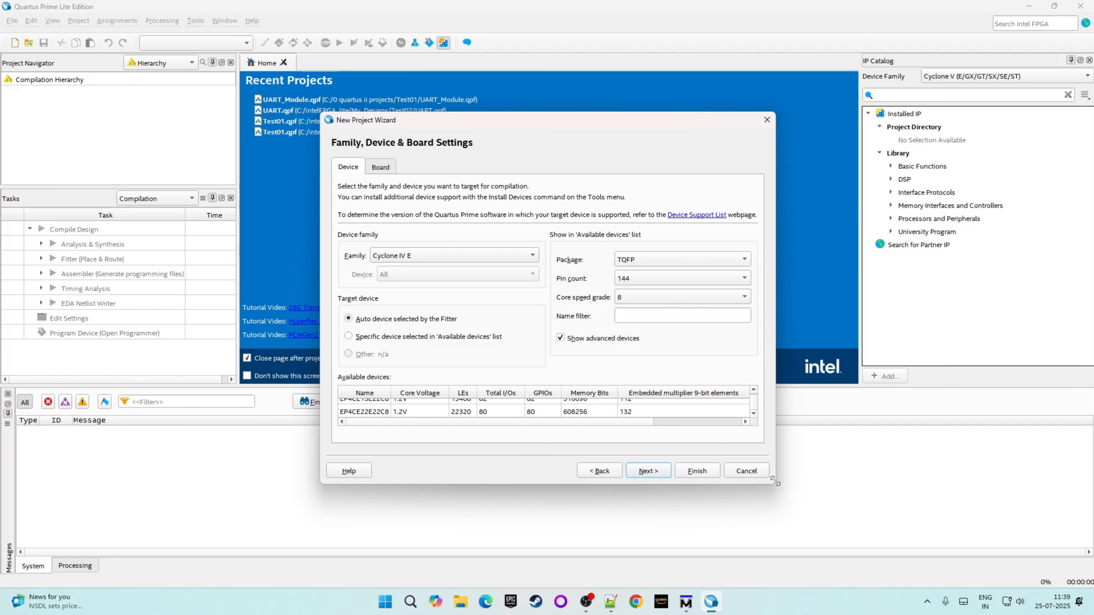
- Select EP4CE6E22C8 as the specific target device and continue to the EDA tool settings
left_click_drag(775, 482, 799, 547)
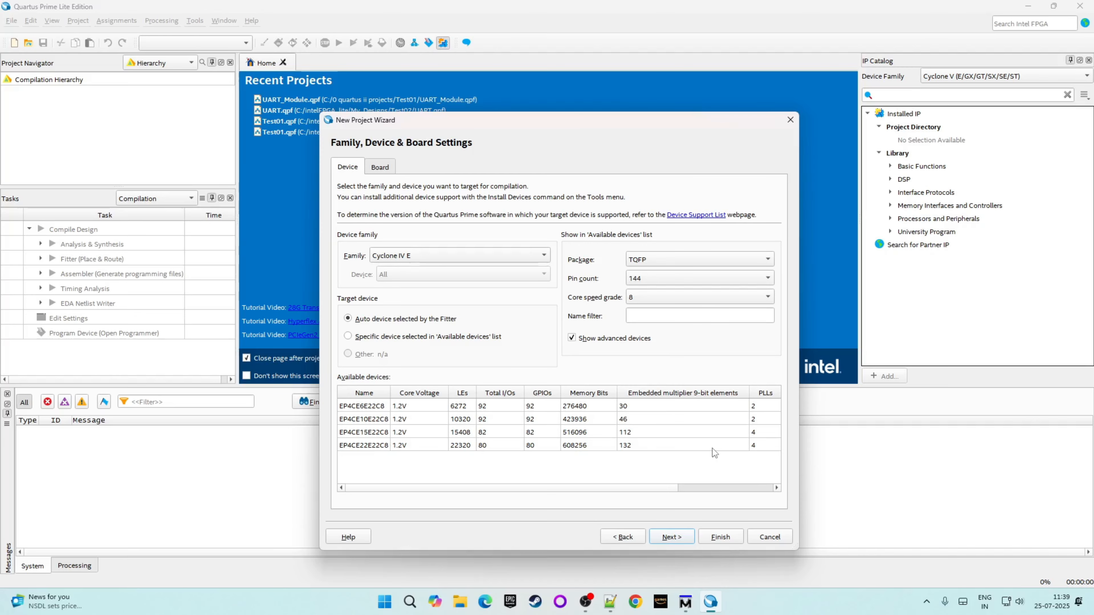
left_click(382, 406)
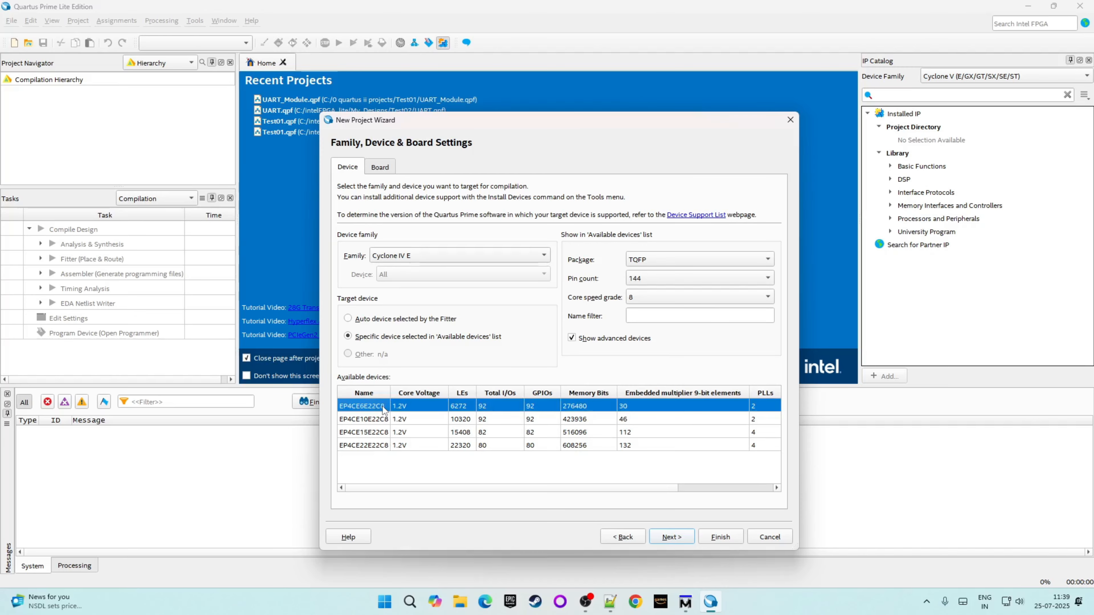
left_click(670, 538)
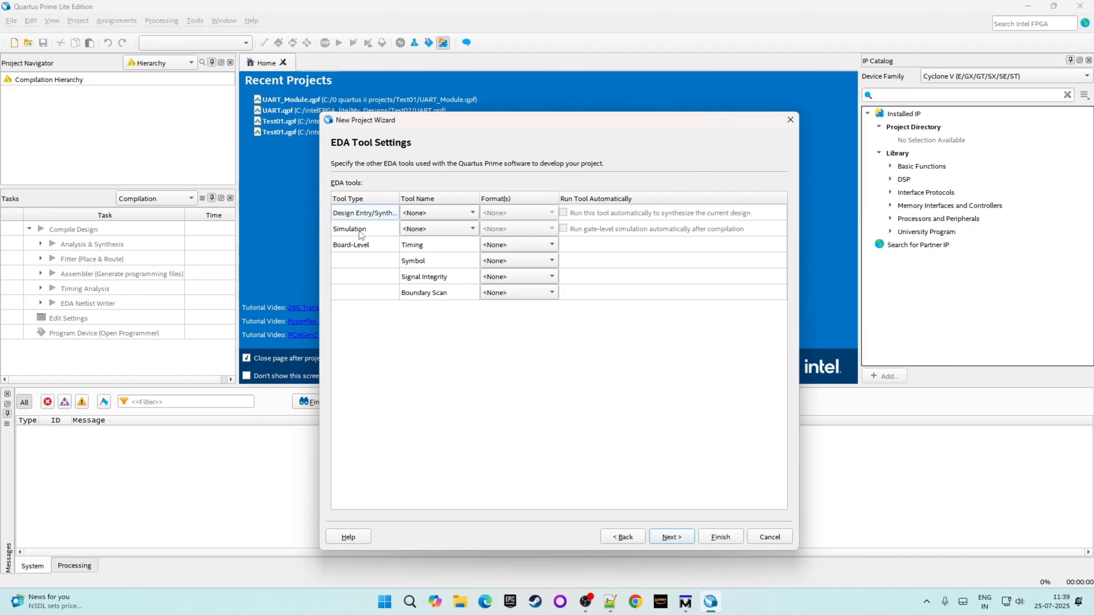
- Keep the simulation tool set to None and finish creating the project
left_click(466, 228)
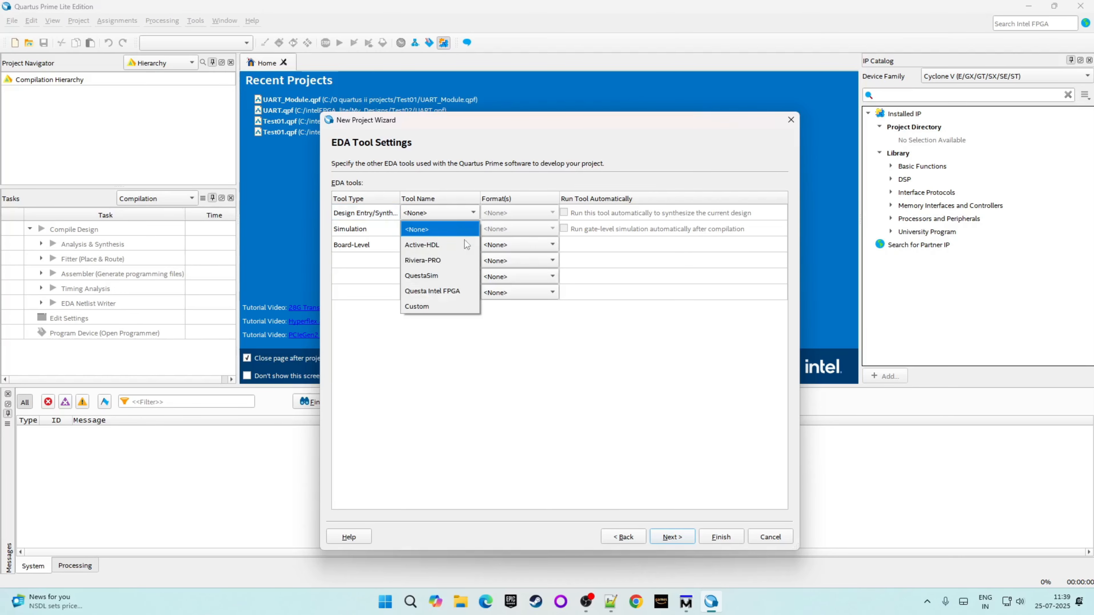
left_click(482, 407)
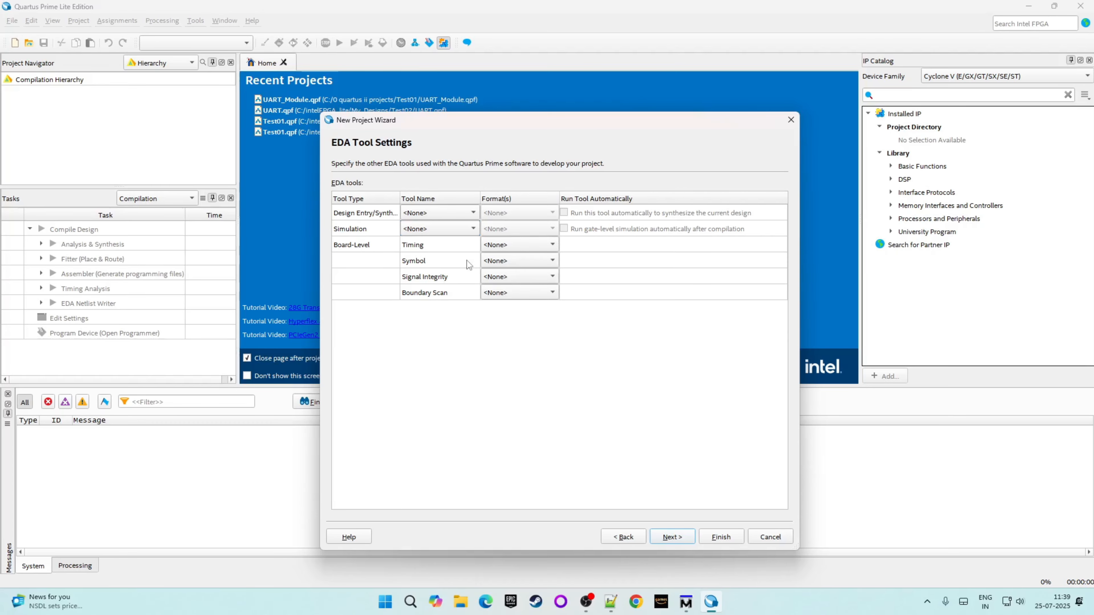
left_click(675, 537)
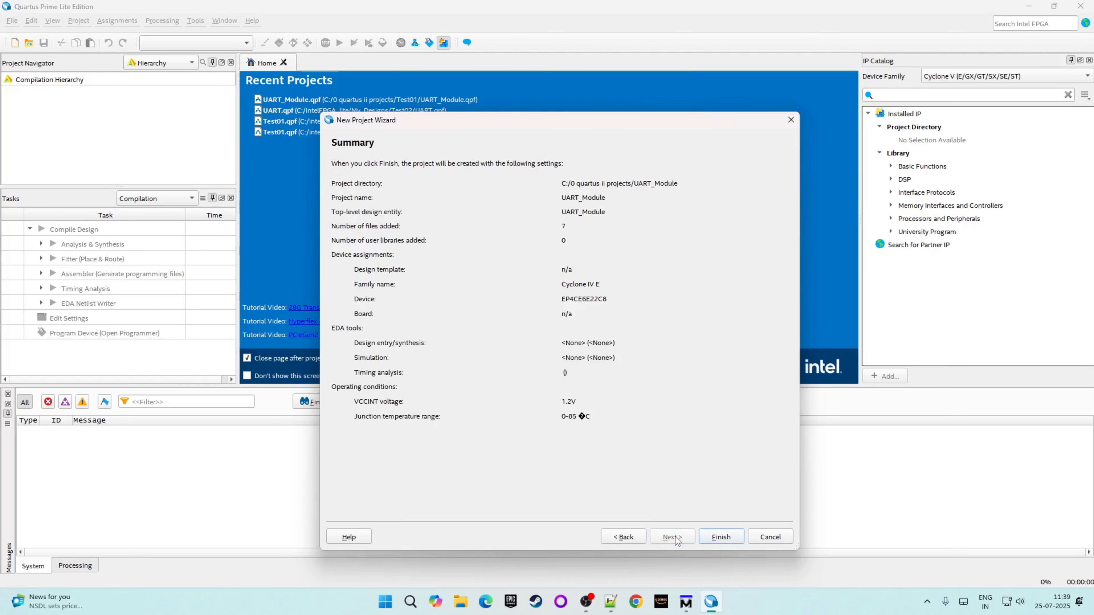
left_click(721, 537)
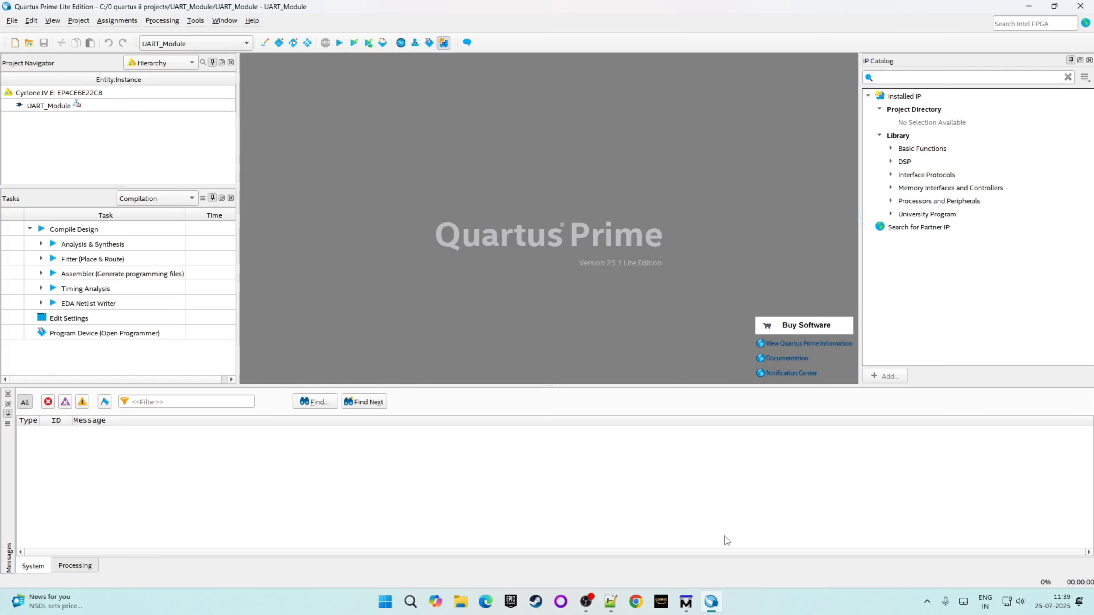
- Set the VHDL input version to VHDL 2008 in the project's compiler settings and apply it
left_click(88, 95)
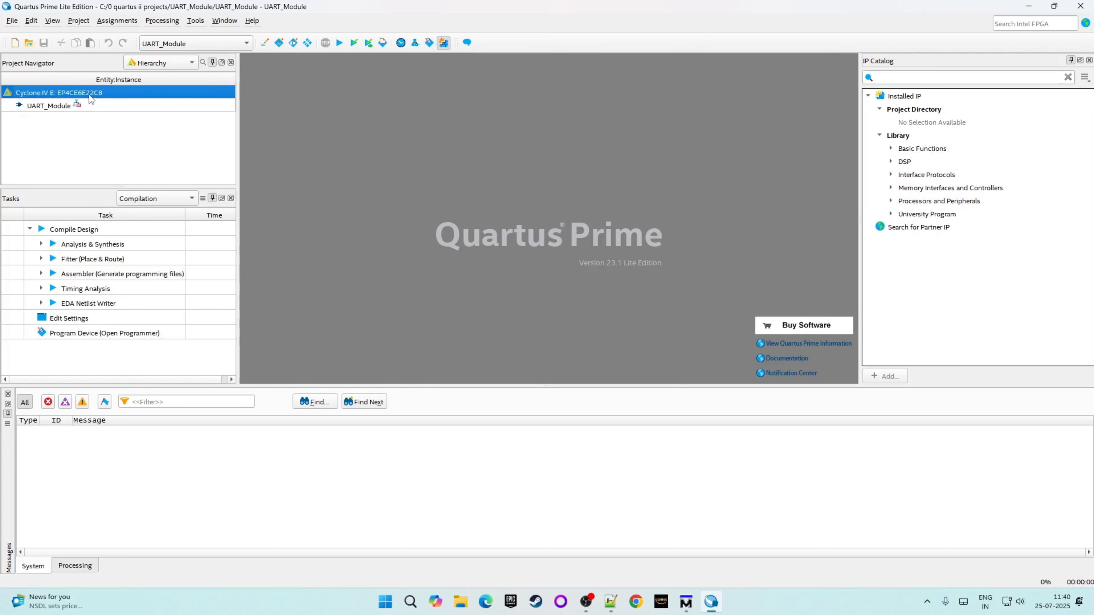
right_click(90, 99)
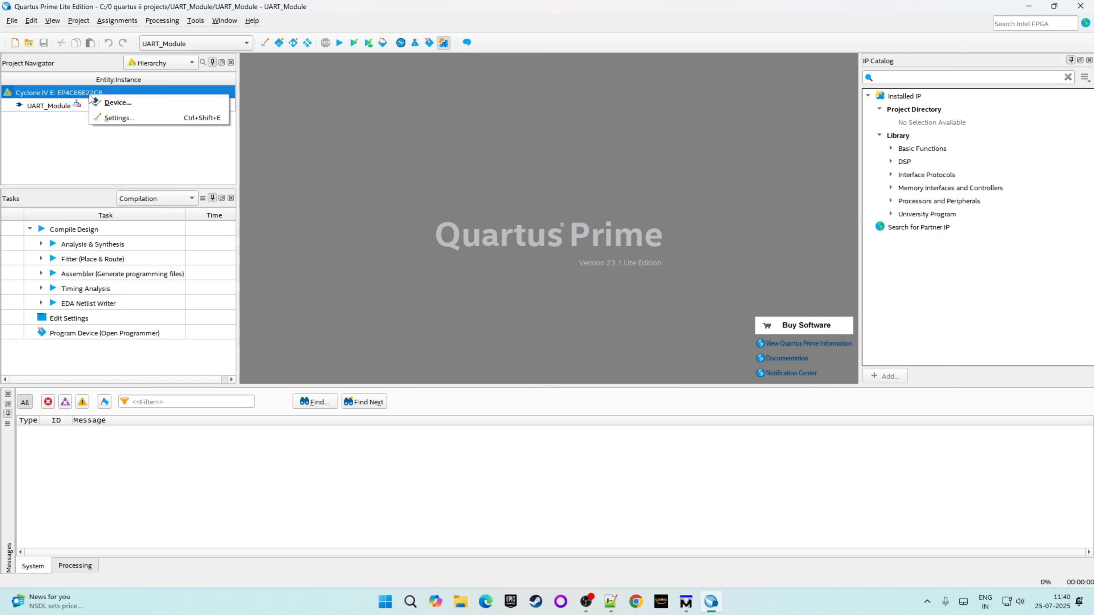
left_click(144, 118)
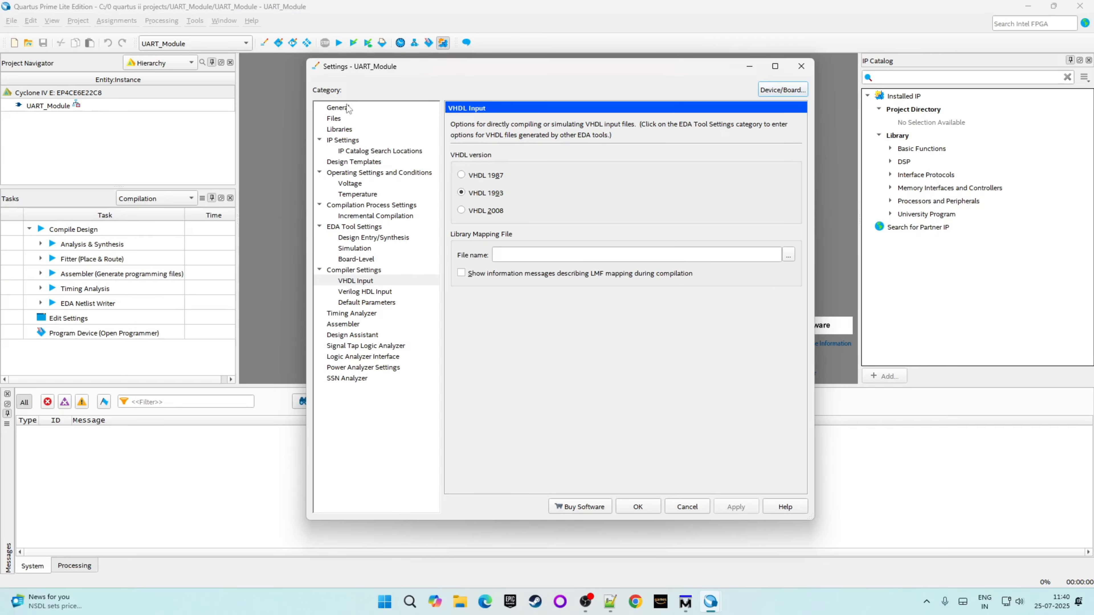
left_click(342, 271)
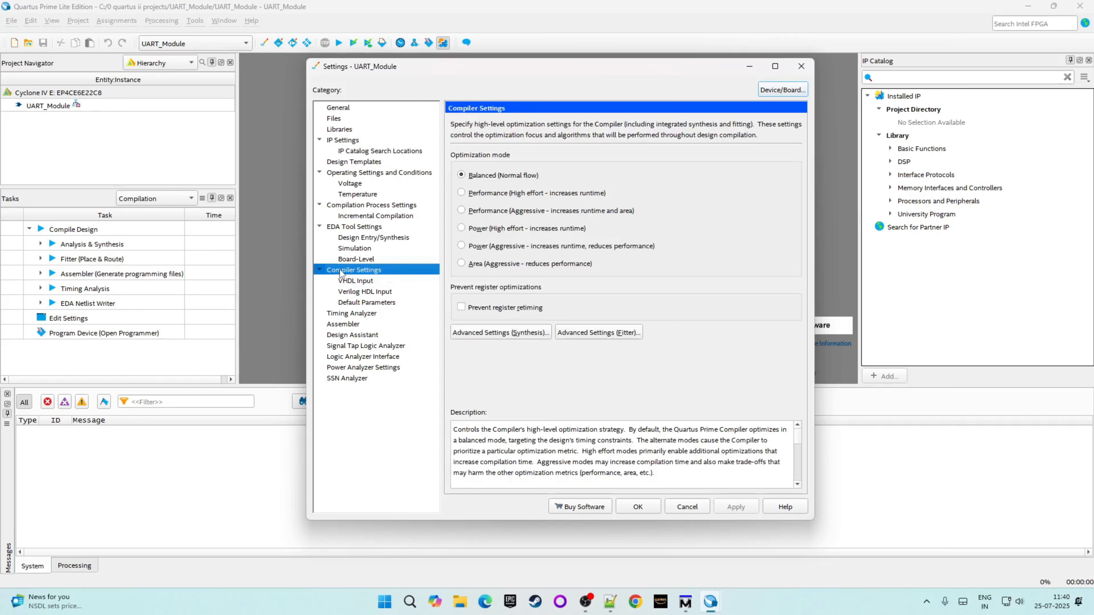
left_click(365, 282)
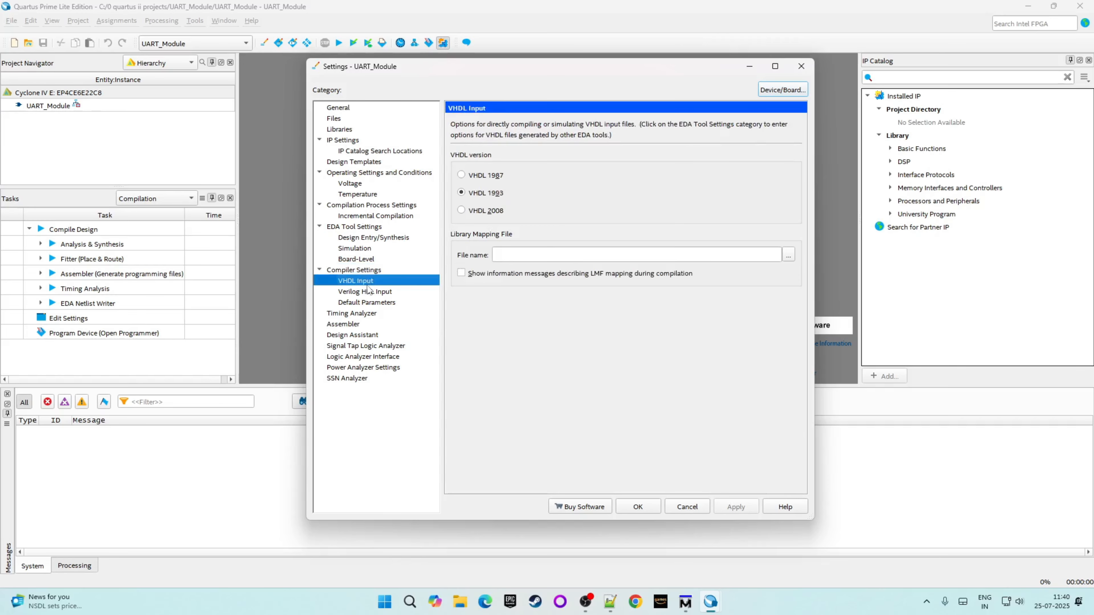
left_click(485, 211)
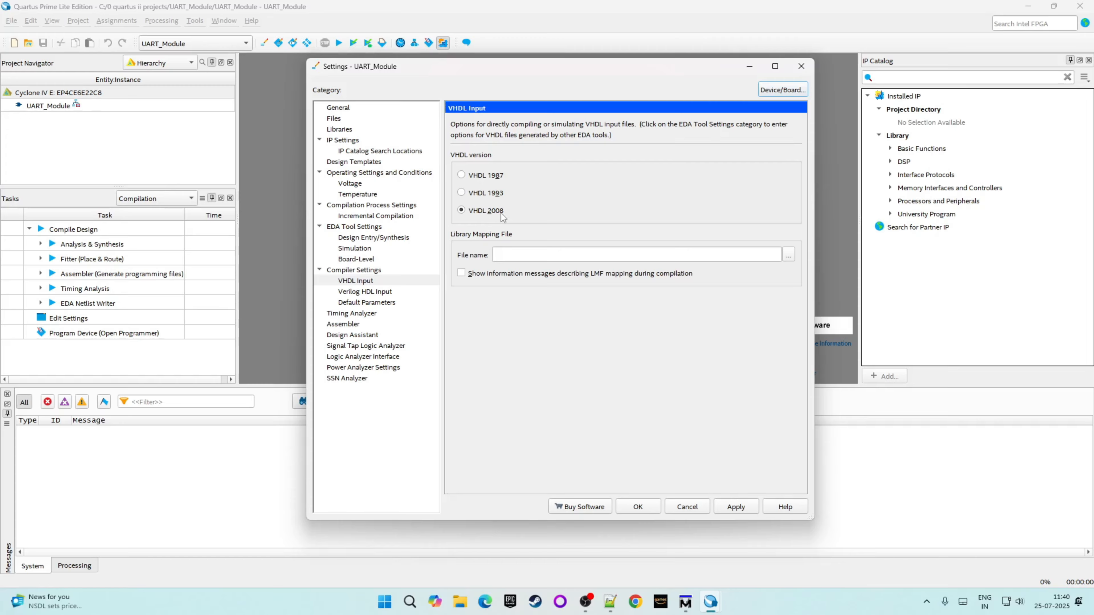
left_click(736, 509)
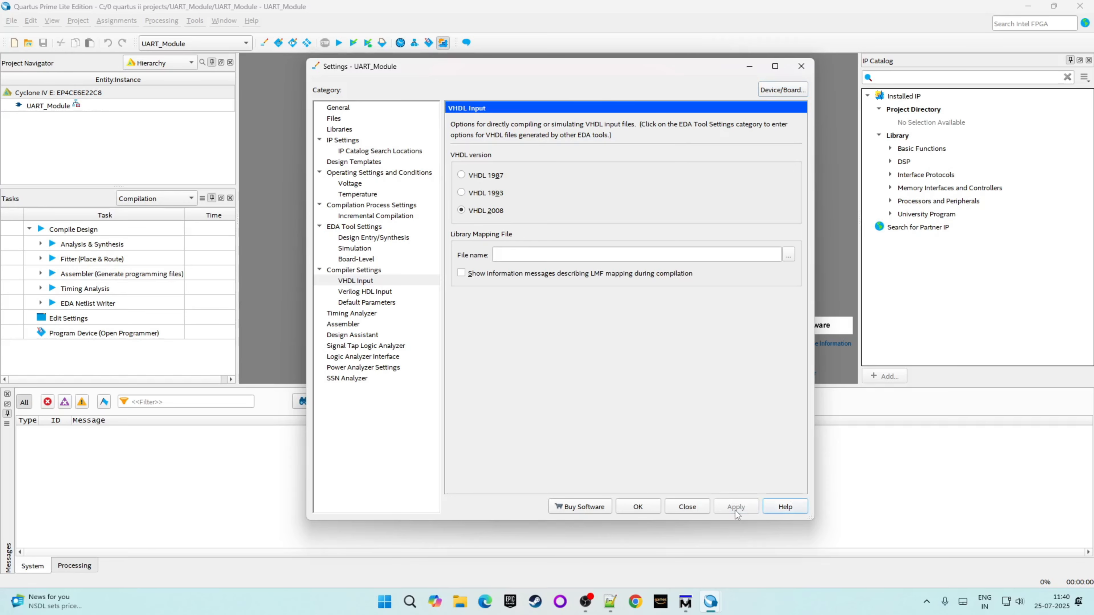
left_click(638, 508)
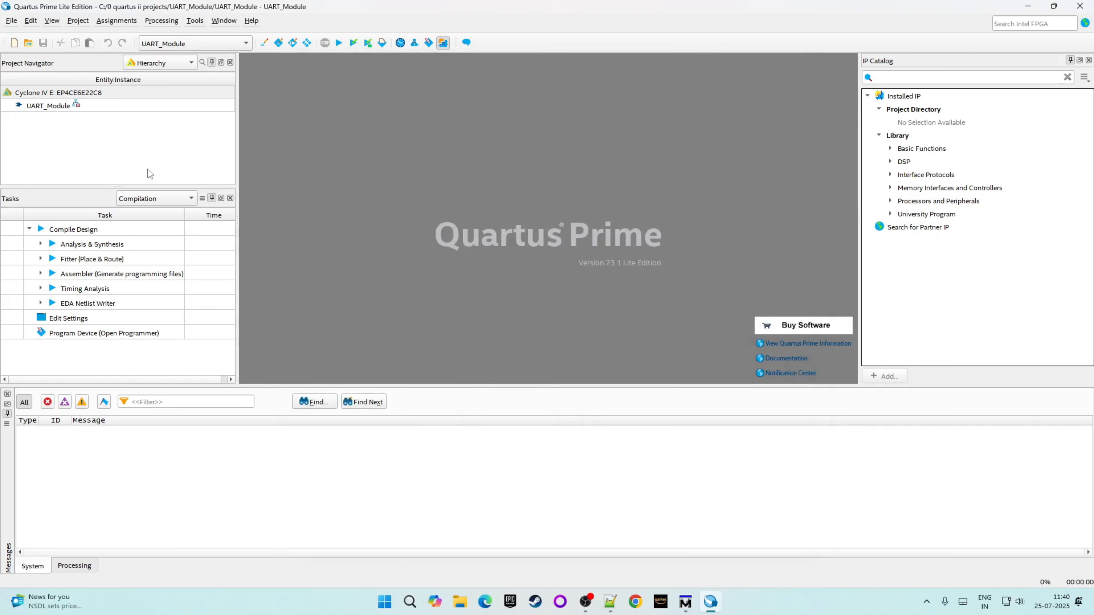
- Run Analysis & Elaboration on the UART_Module design
left_click(55, 110)
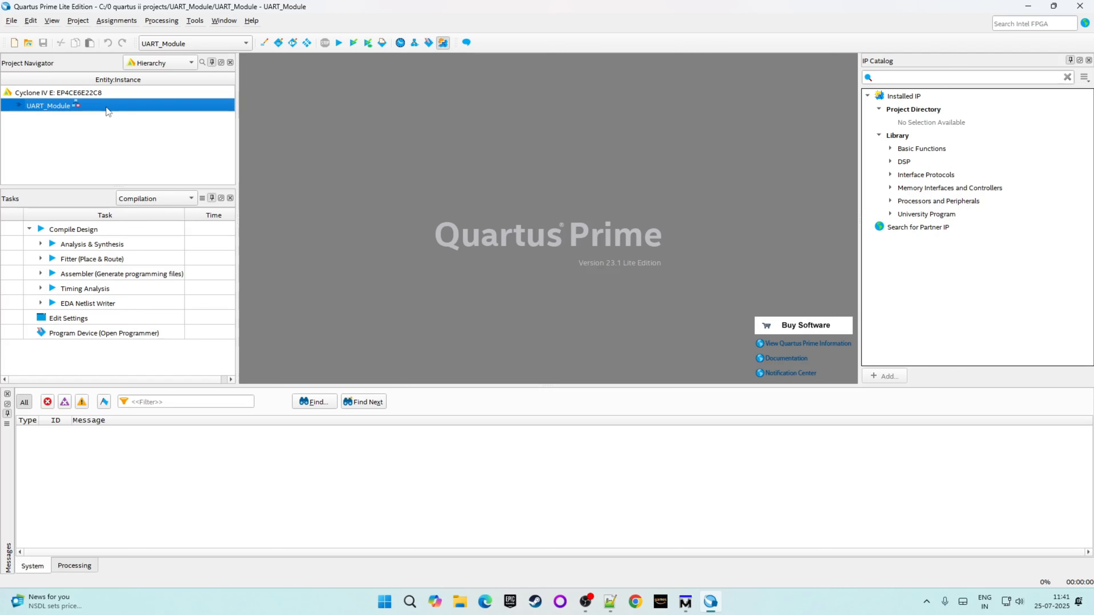
left_click(127, 246)
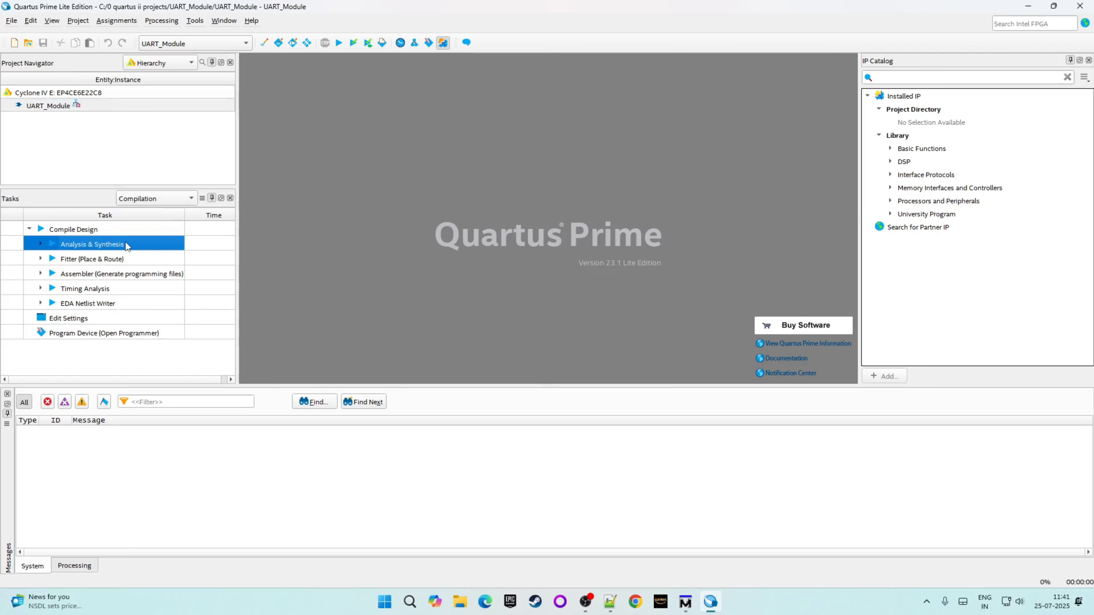
left_click(353, 45)
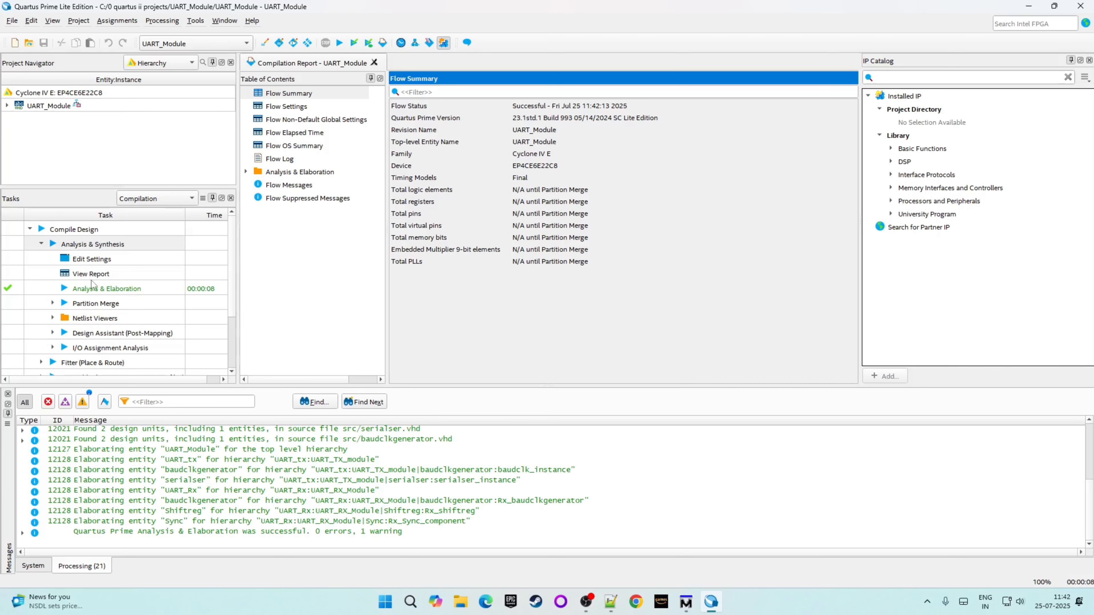
left_click(91, 289)
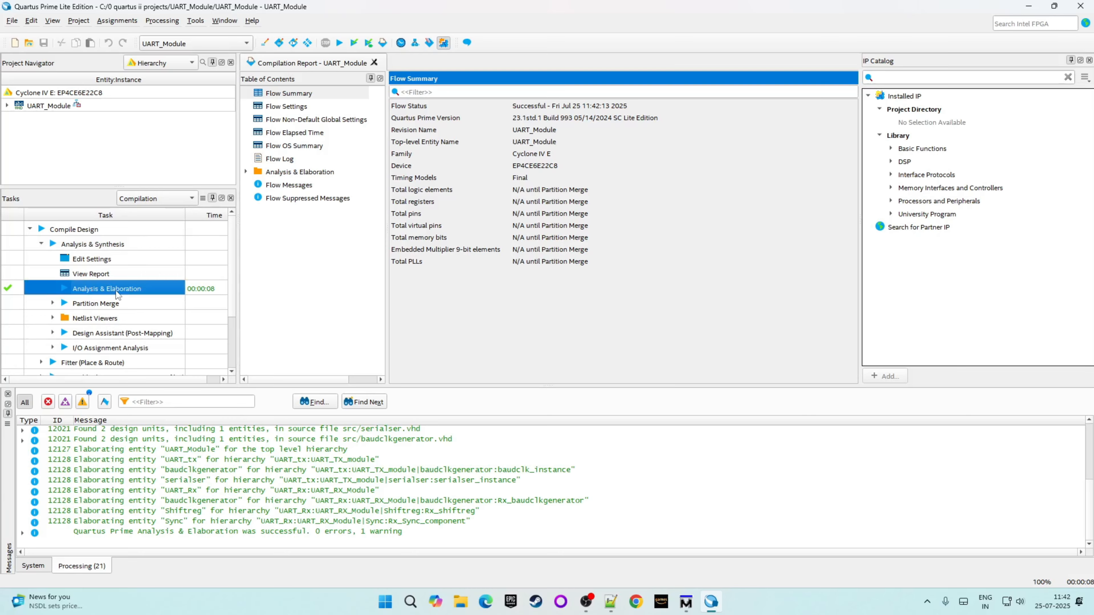
left_click(116, 304)
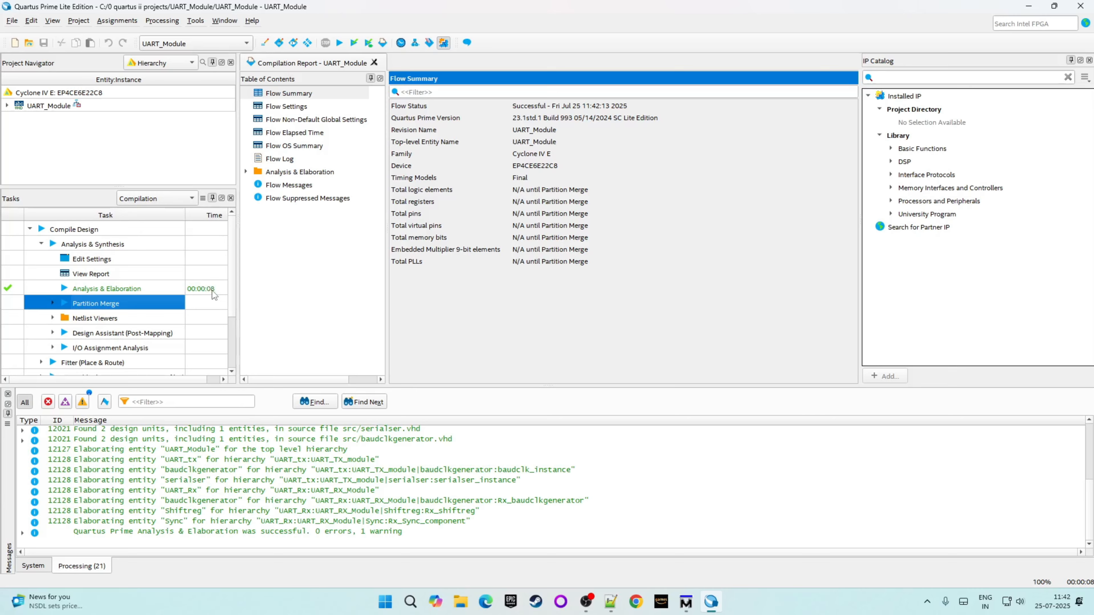
- Expand the UART_Module hierarchy, including UART_tx and UART_Rx, to examine their component instances
left_click(69, 132)
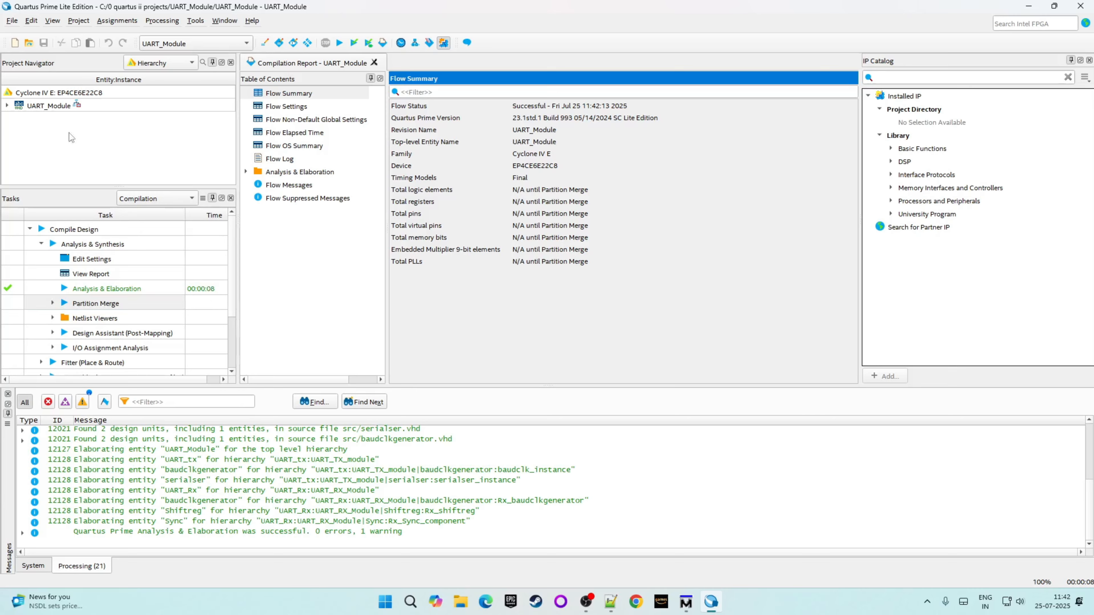
left_click(7, 106)
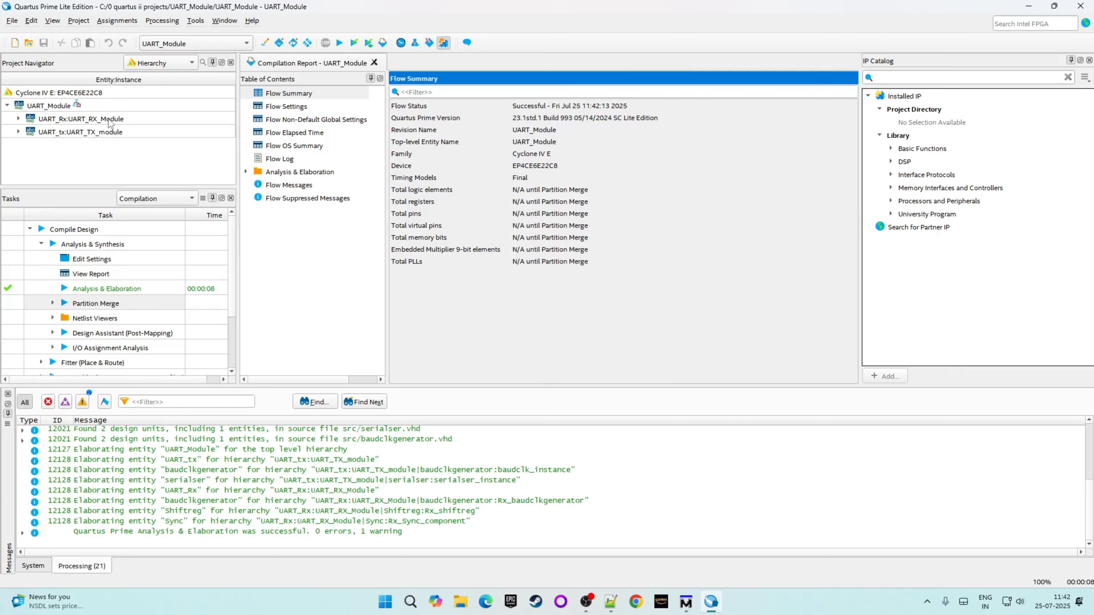
left_click(18, 131)
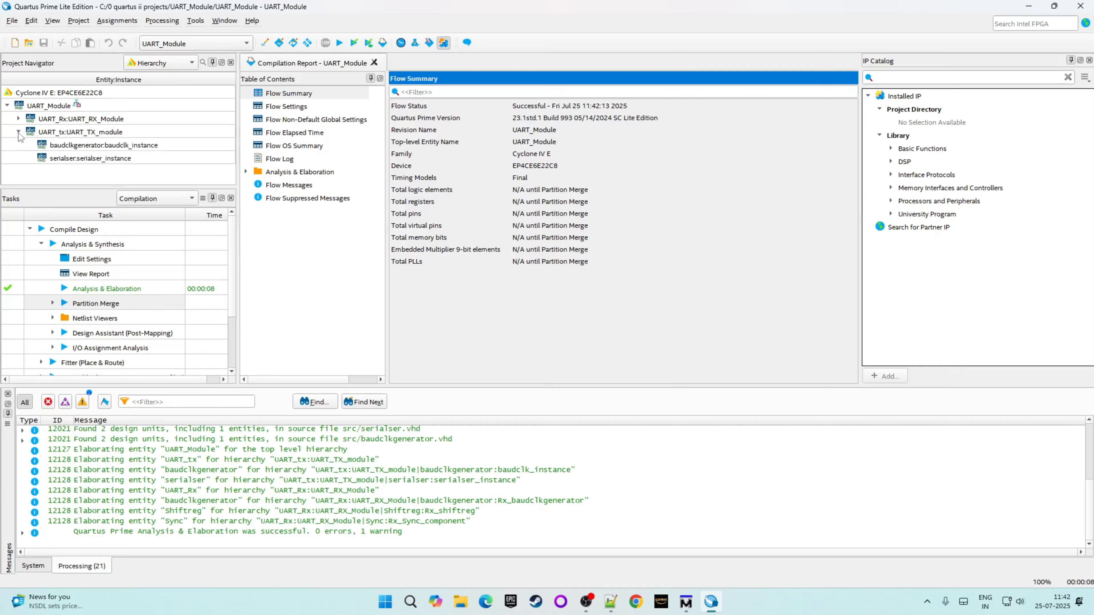
left_click(19, 119)
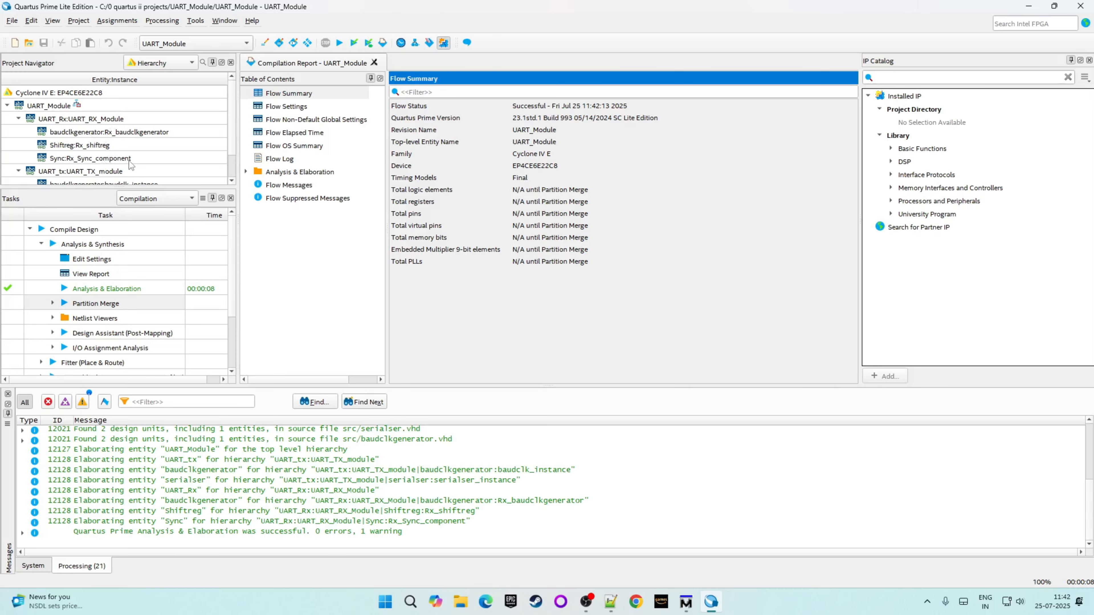
scroll(137, 158, "down", 1)
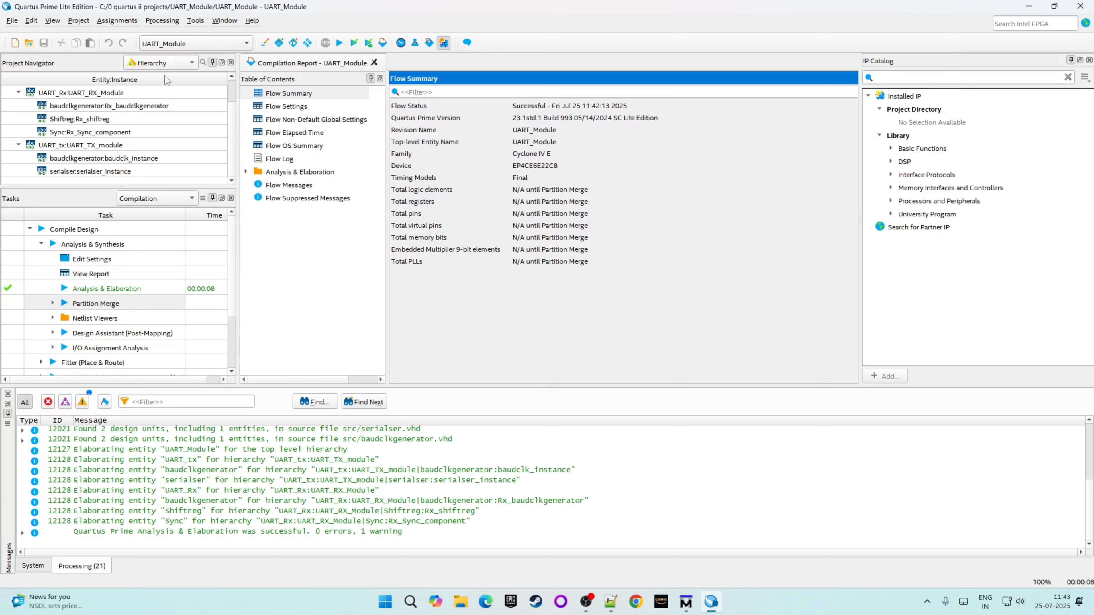
- Switch the Project Navigator from the hierarchy to the list of project files to review the VHDL sources
left_click(176, 64)
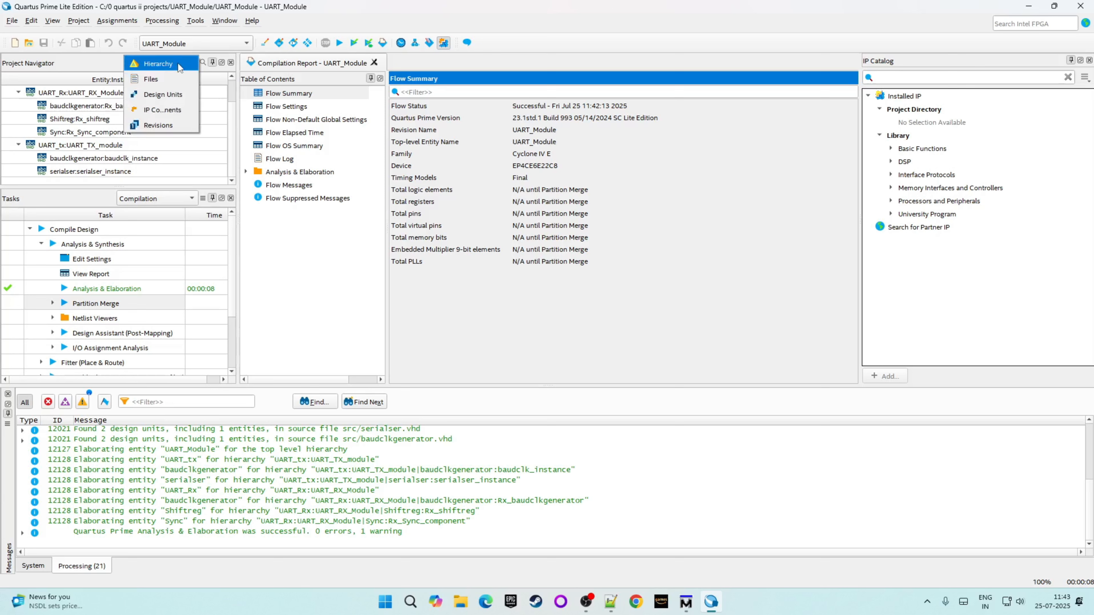
left_click(174, 74)
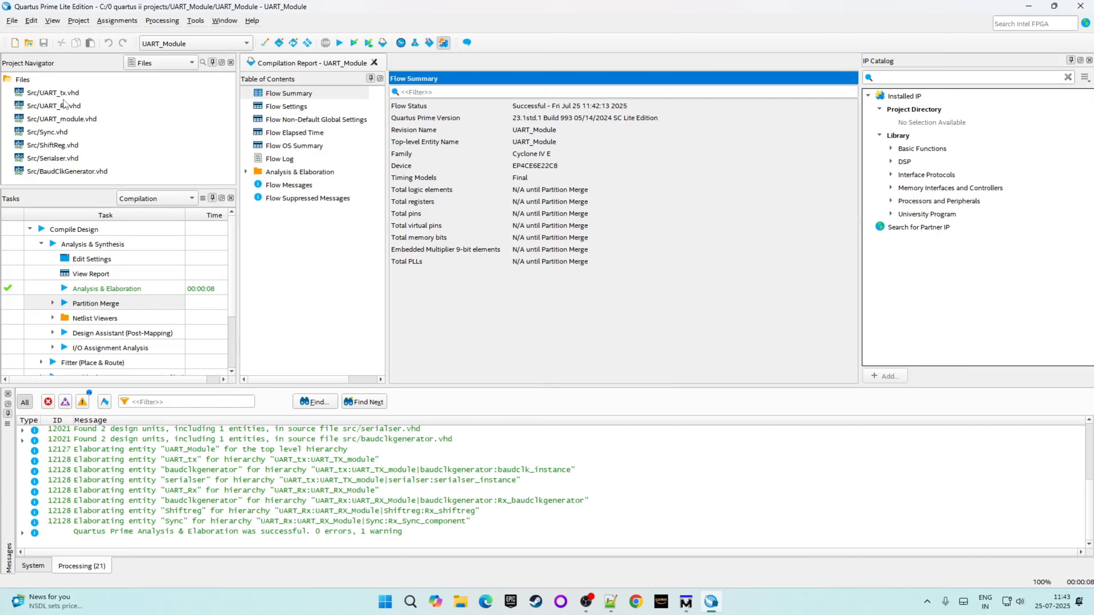
left_click(81, 292)
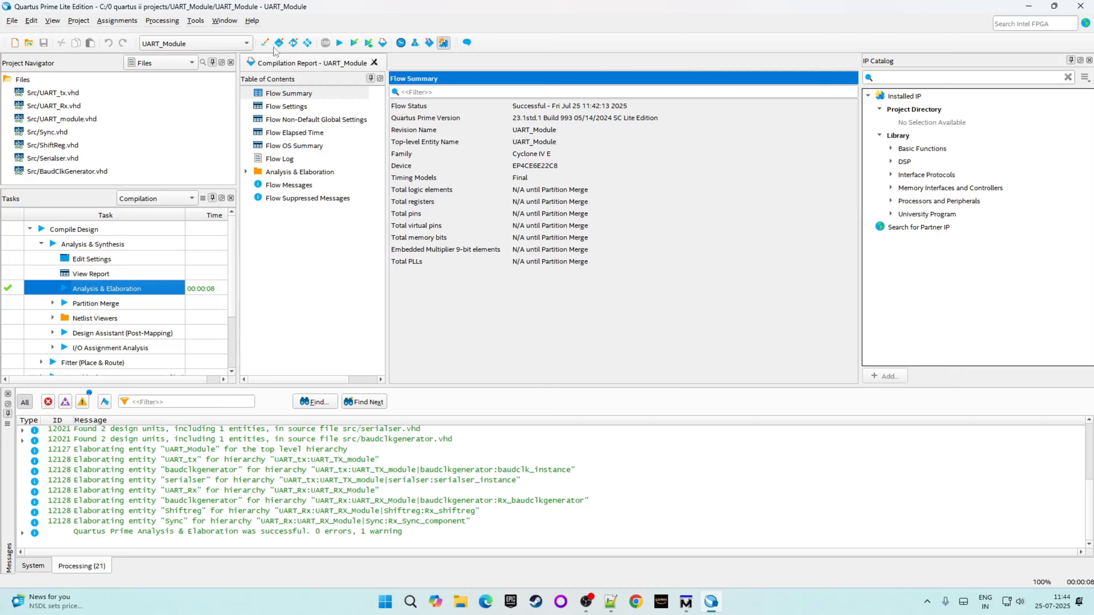
- Open the Pin Planner for the UART_Module project and check the device family and part name on the package view
left_click(291, 45)
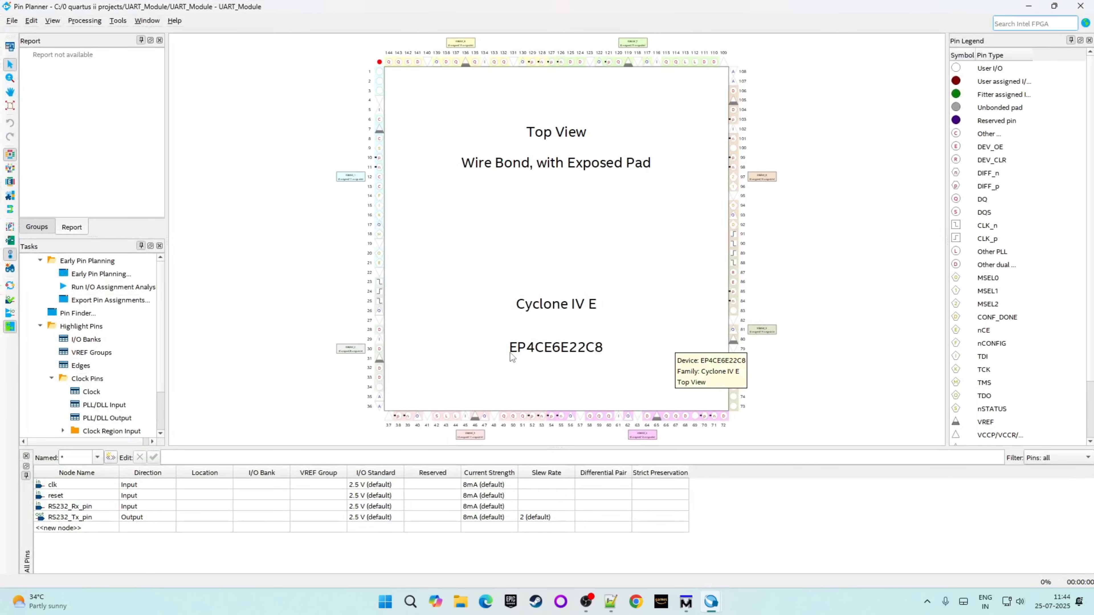
left_click_drag(511, 351, 609, 340)
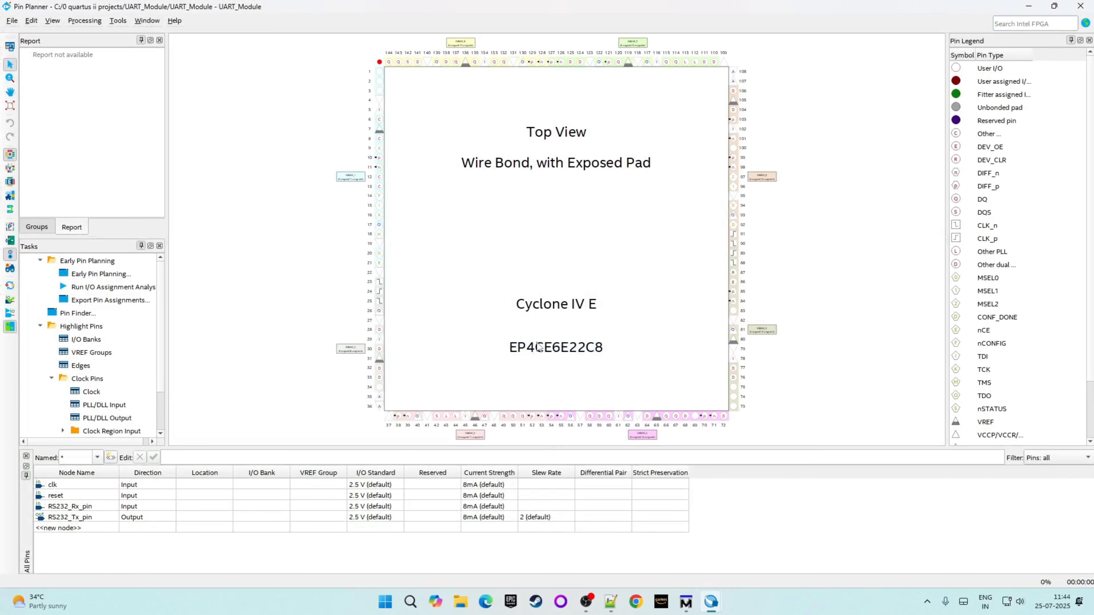
left_click_drag(499, 333, 627, 356)
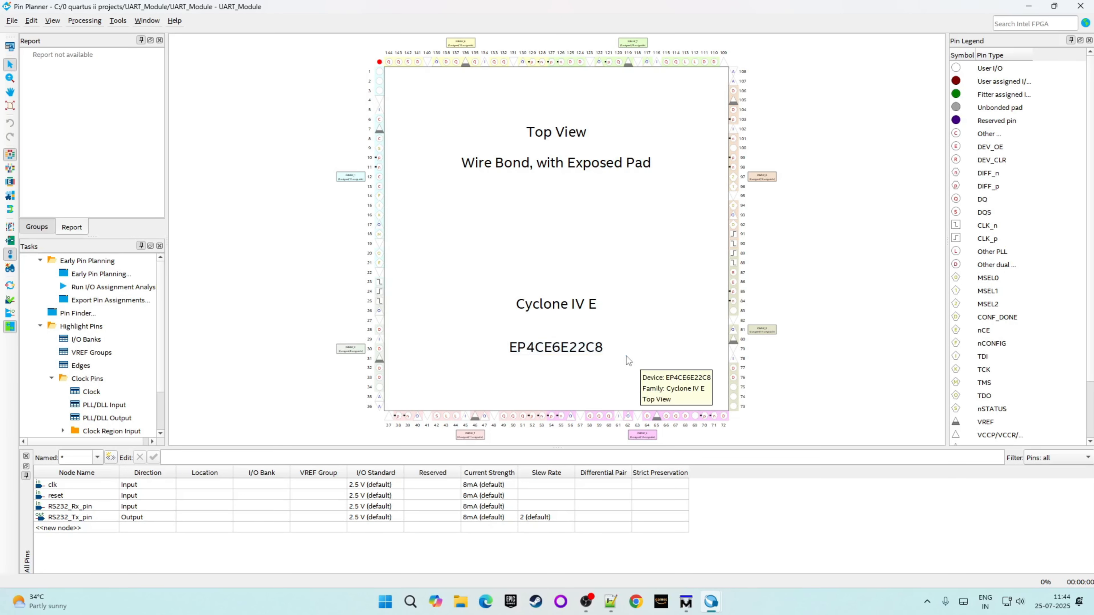
left_click_drag(493, 284, 619, 316)
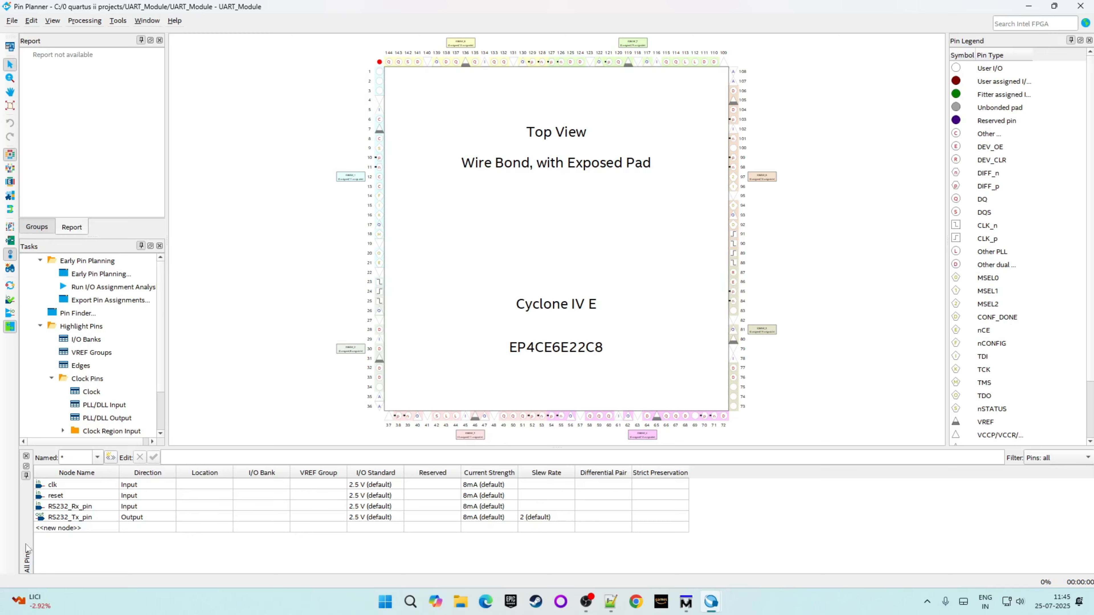
- Examine the directions of the clk, reset, RS232_Rx_pin and RS232_Tx_pin nodes and the dedicated clock pins on the package
left_click(55, 486)
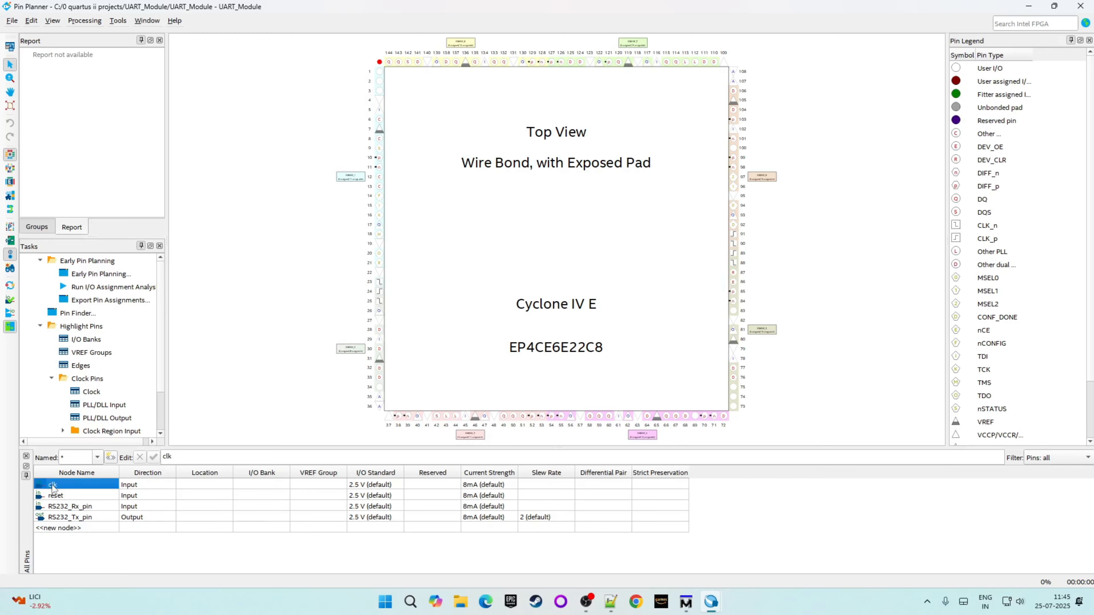
left_click(59, 507)
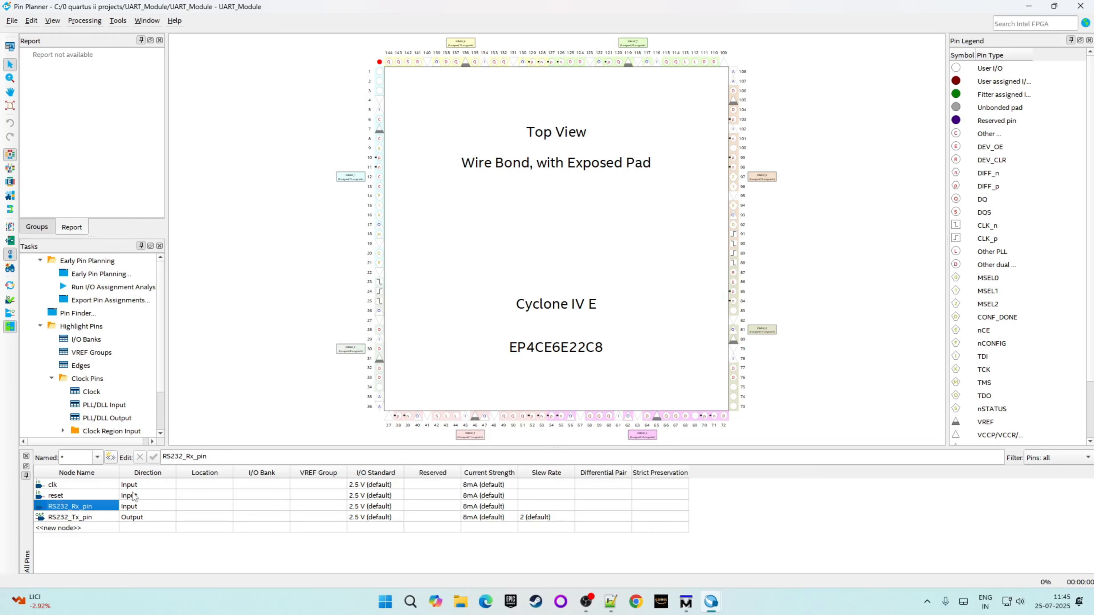
left_click_drag(150, 488, 134, 509)
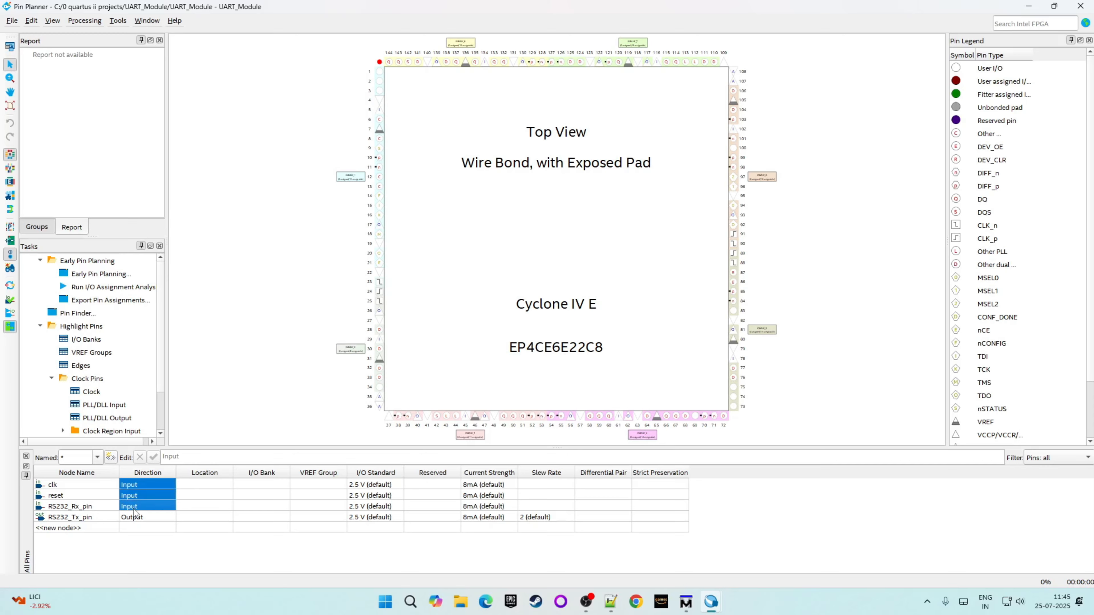
left_click(81, 519)
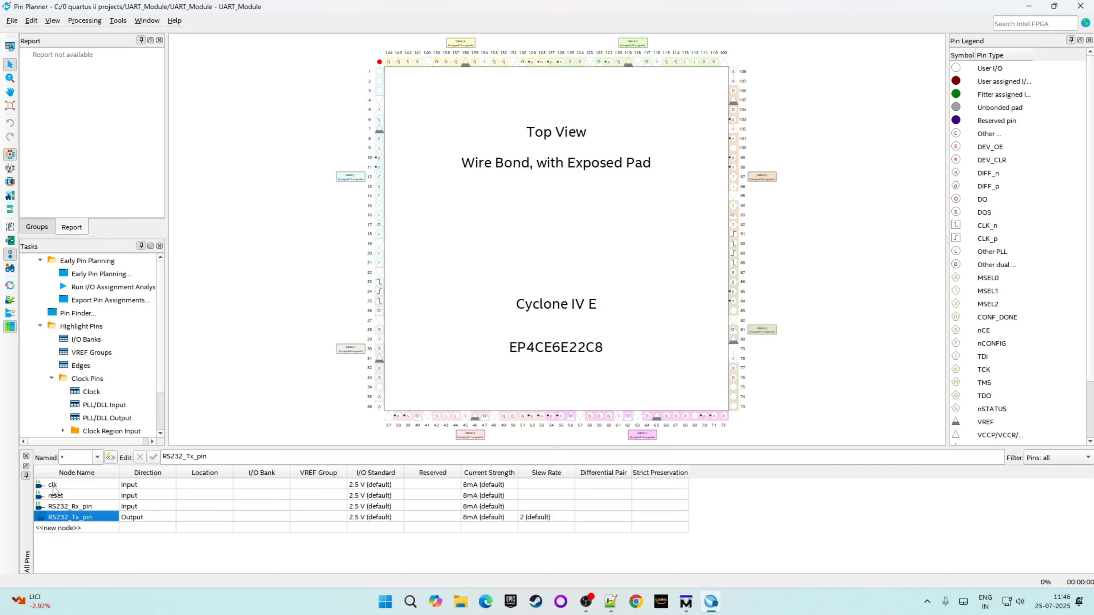
left_click(73, 489)
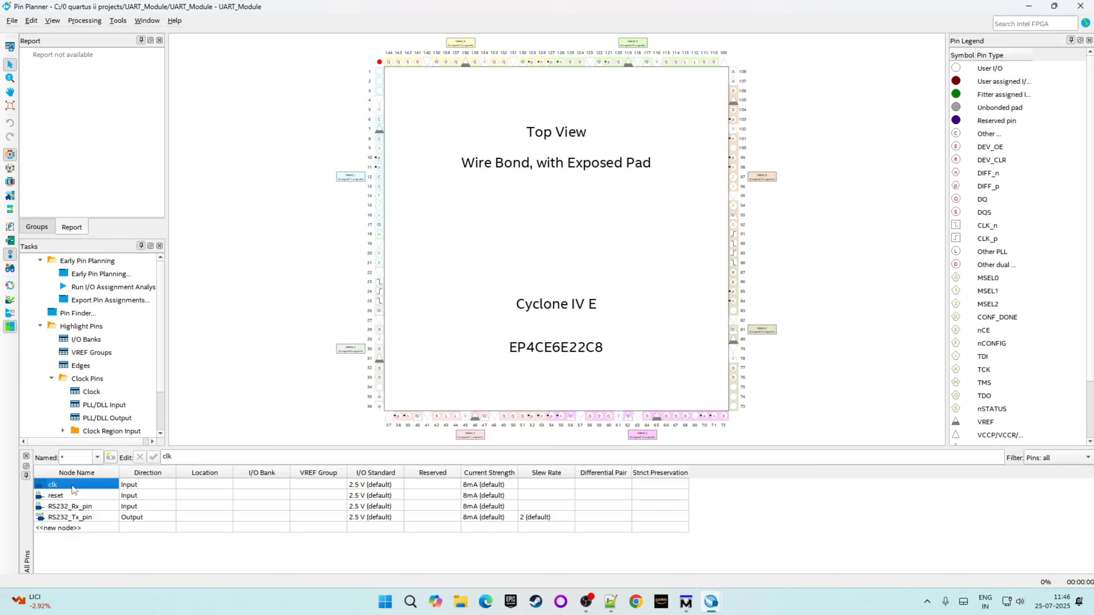
left_click(380, 292)
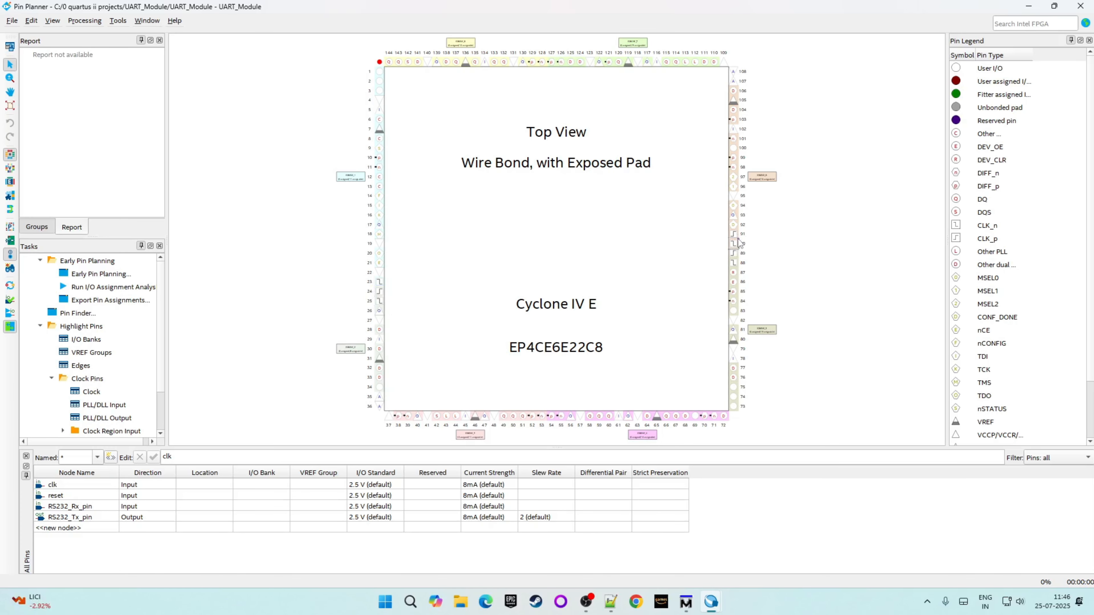
left_click(734, 255)
left_click(735, 264)
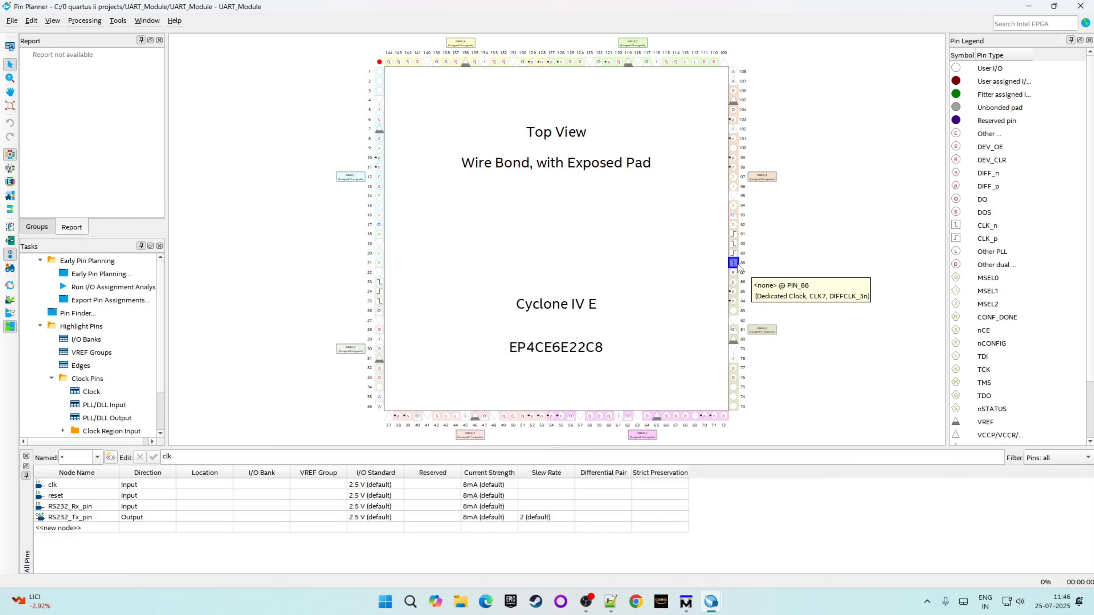
- Assign the clk input to location PIN_23
left_click(190, 483)
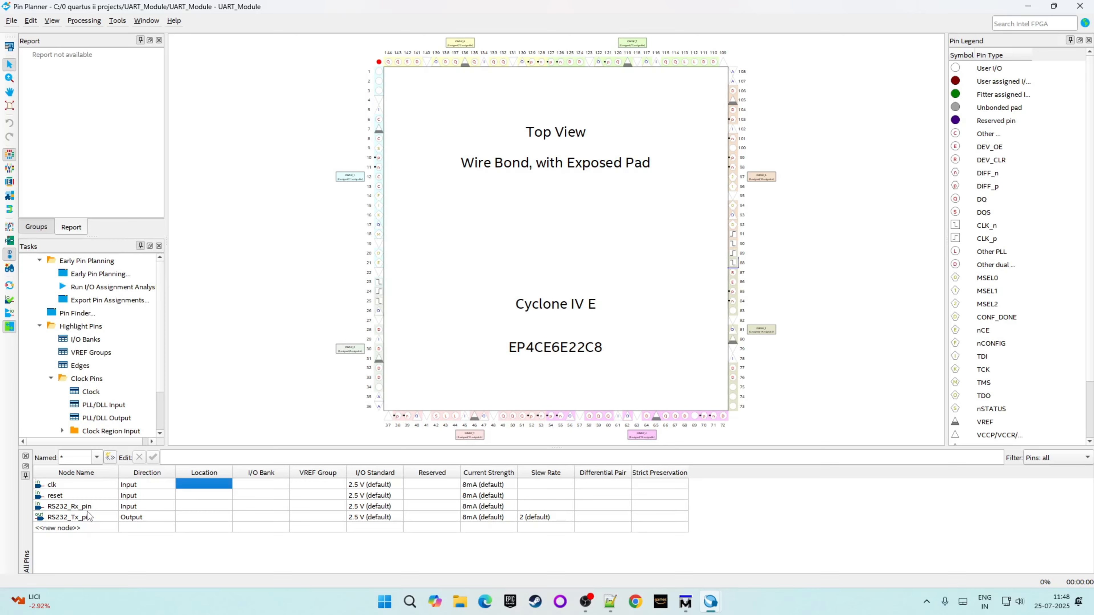
type("PIN")
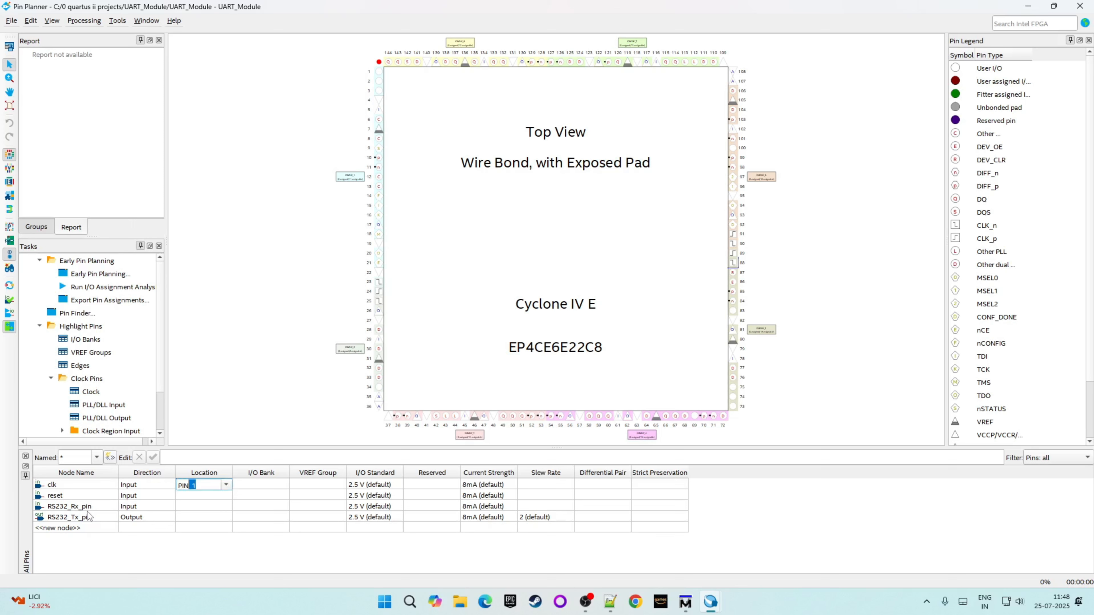
type("_23")
key("Return")
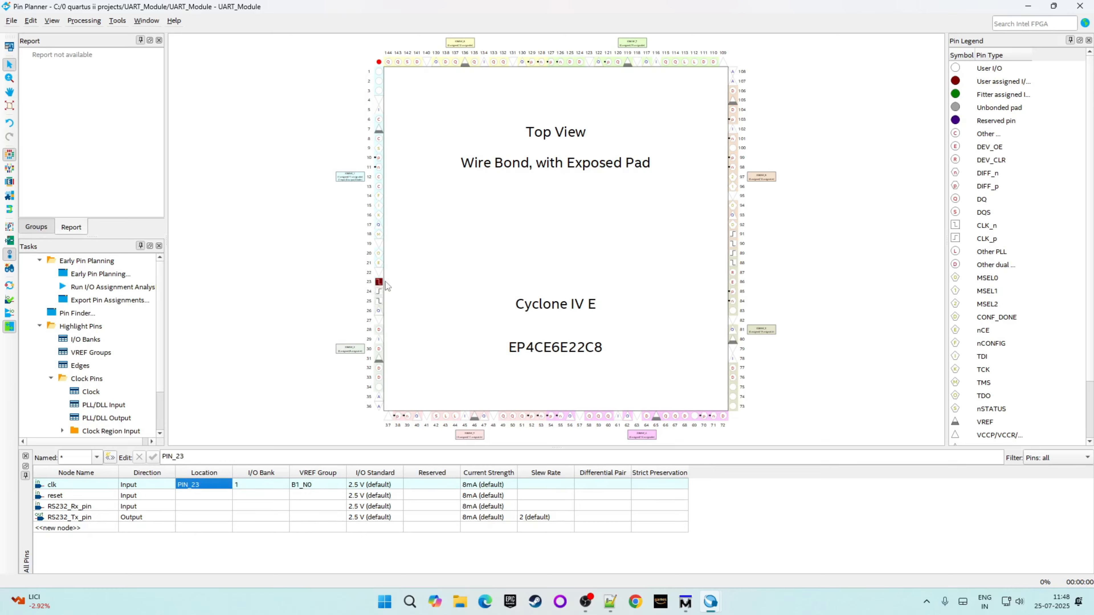
- Assign the reset input to location PIN_25
left_click(59, 489)
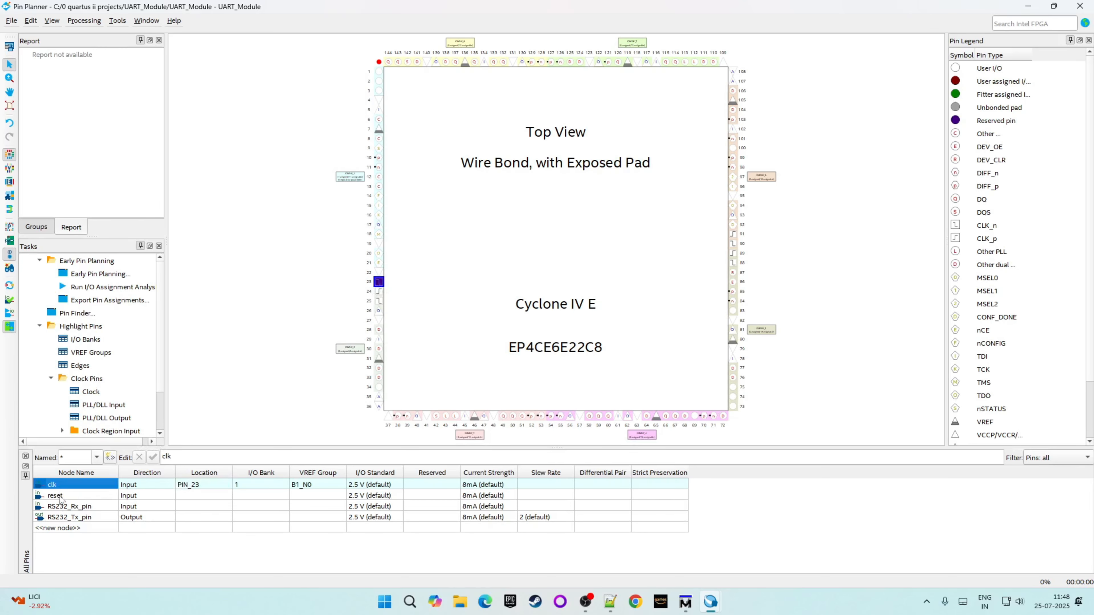
left_click(62, 497)
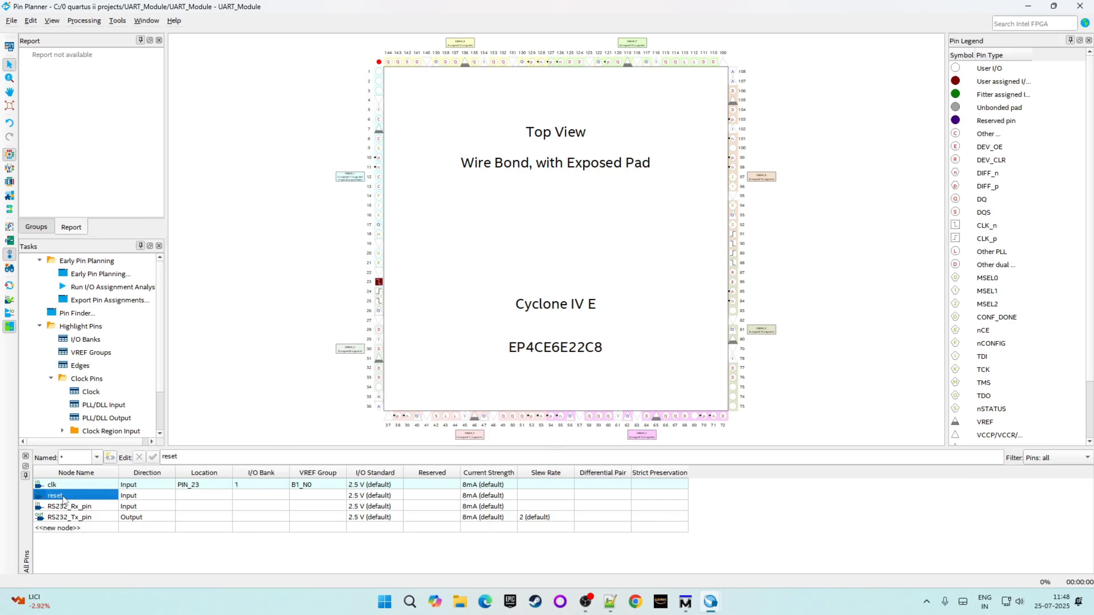
left_click(201, 497)
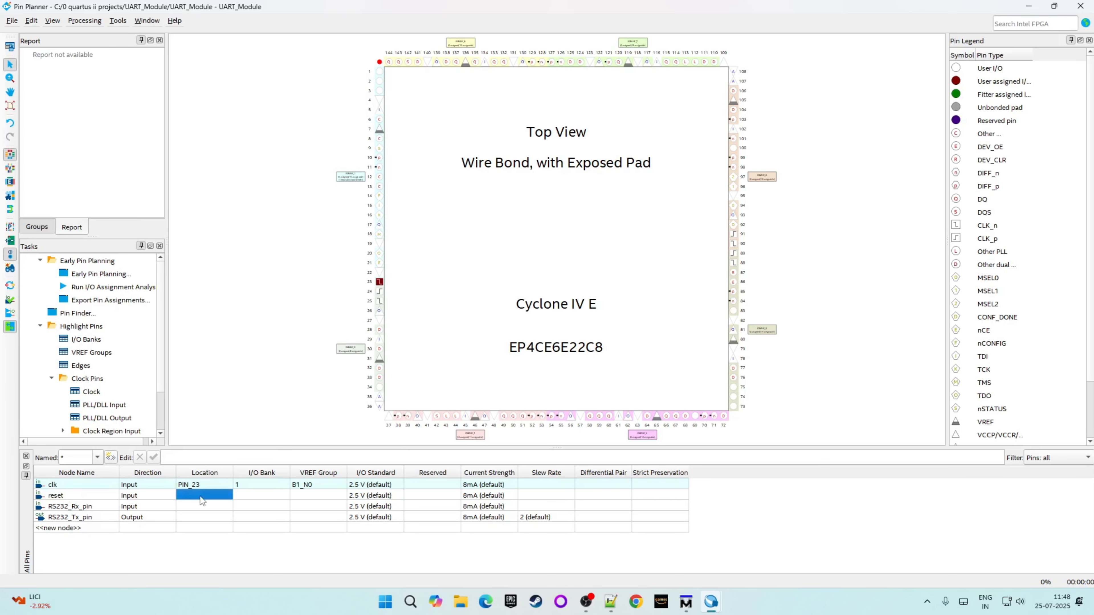
left_click(202, 498)
type("PIN_25")
key("Return")
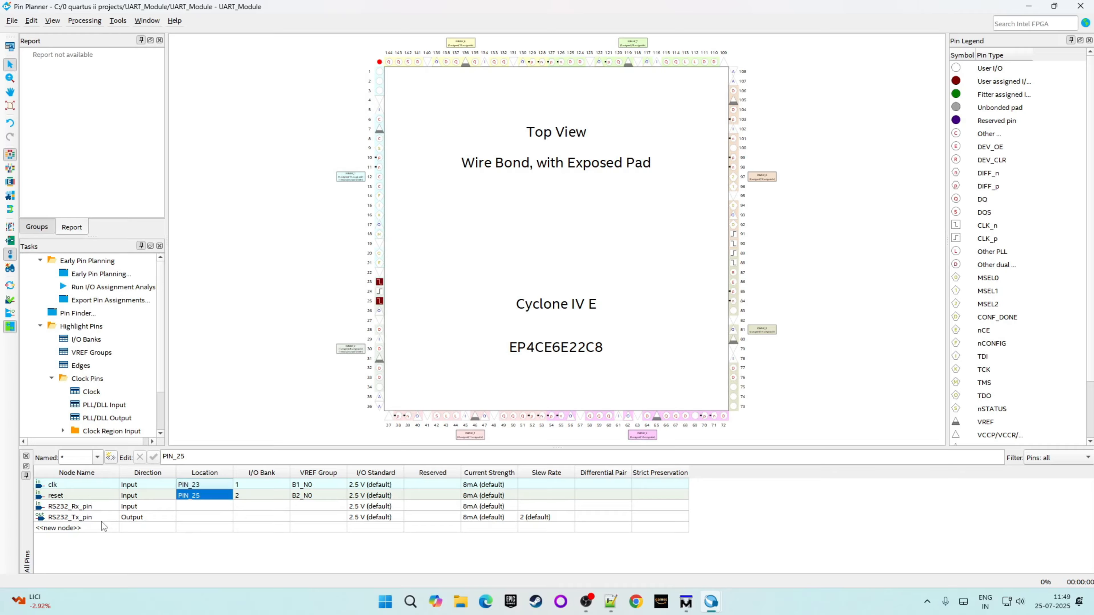
- Assign RS232_Rx_pin to location PIN_115 and RS232_Tx_pin to location PIN_114
double_click(198, 507)
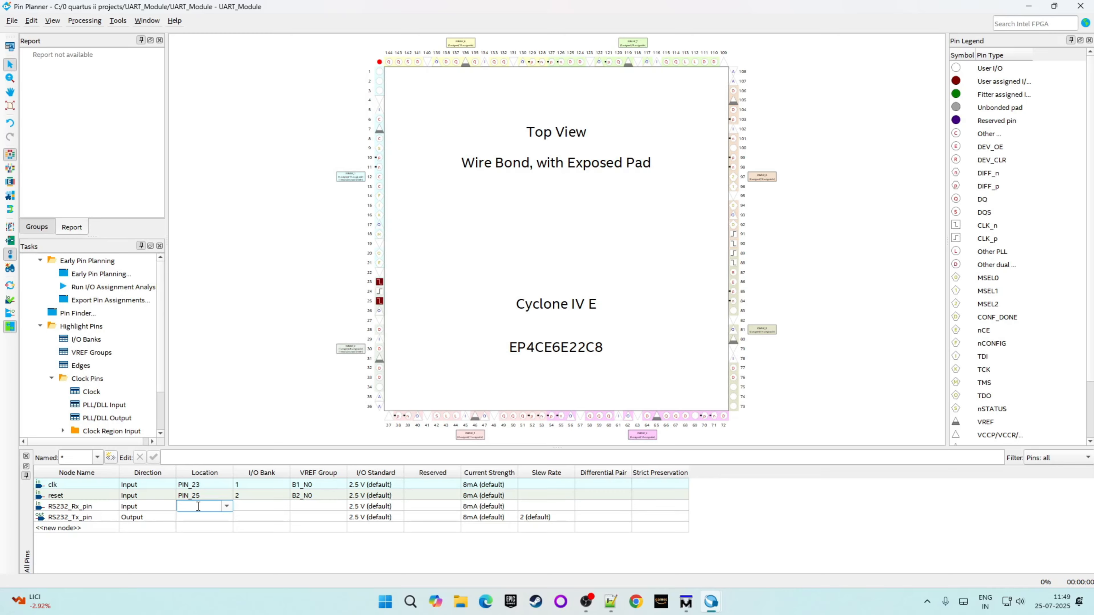
type("PIN_115")
key("Return")
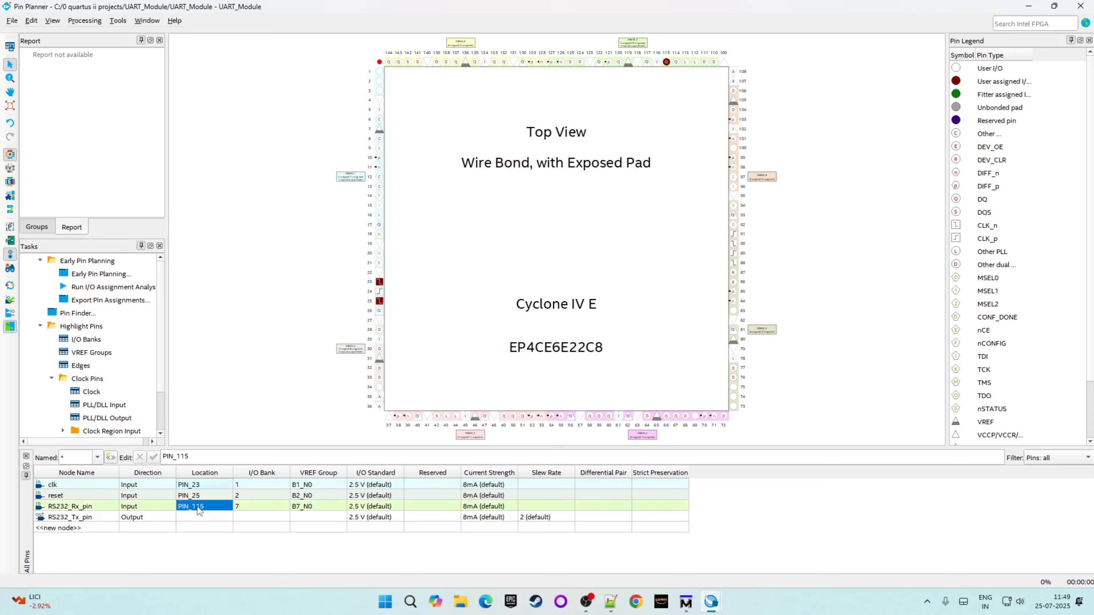
left_click(201, 517)
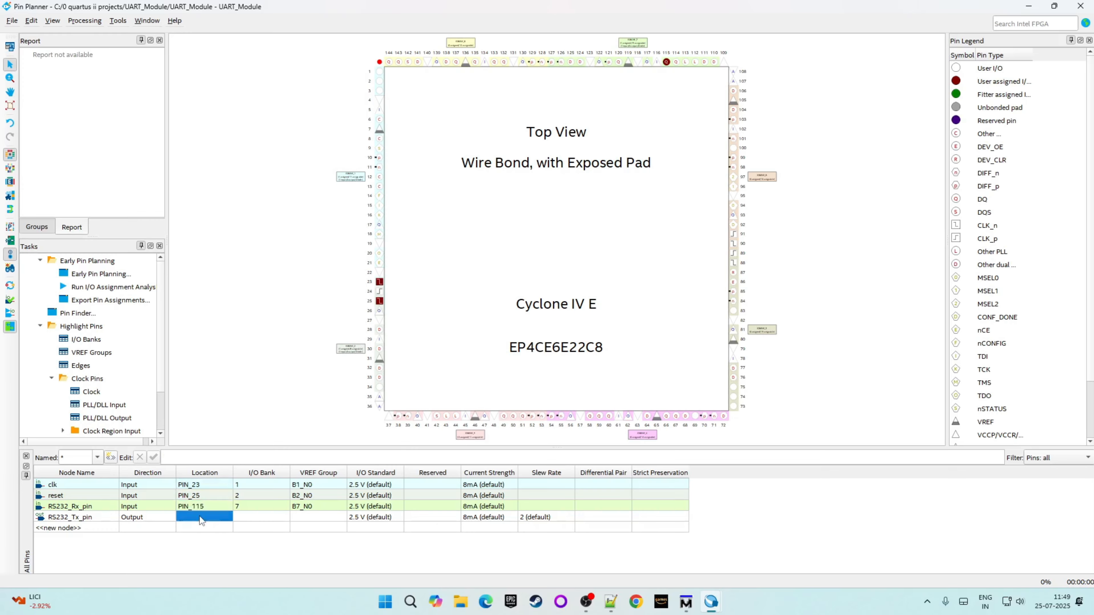
type("PIN_114")
key("Return")
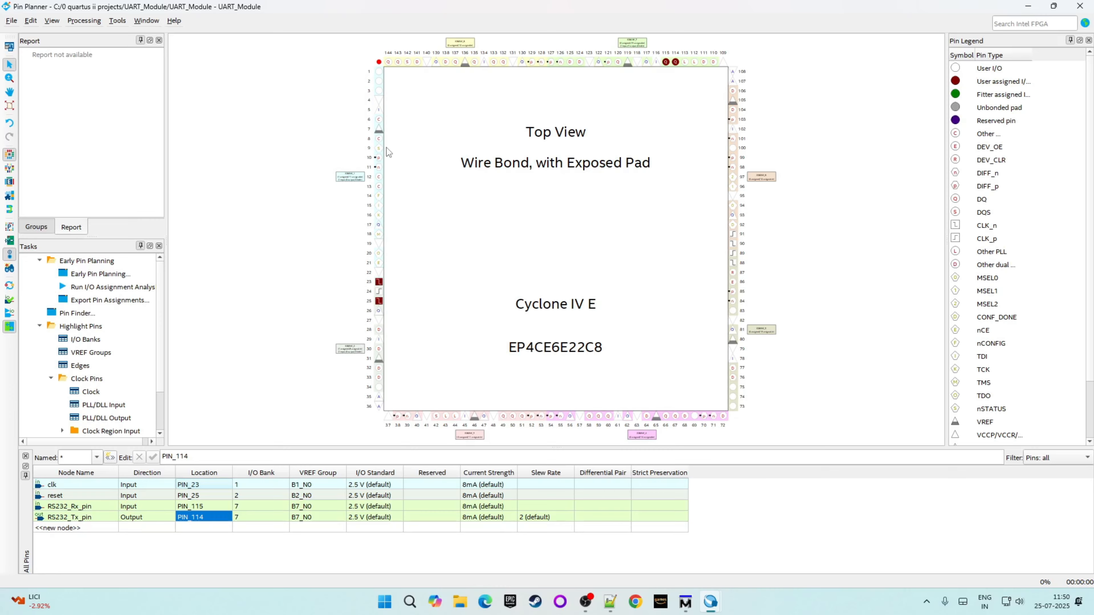
left_click_drag(499, 333, 614, 354)
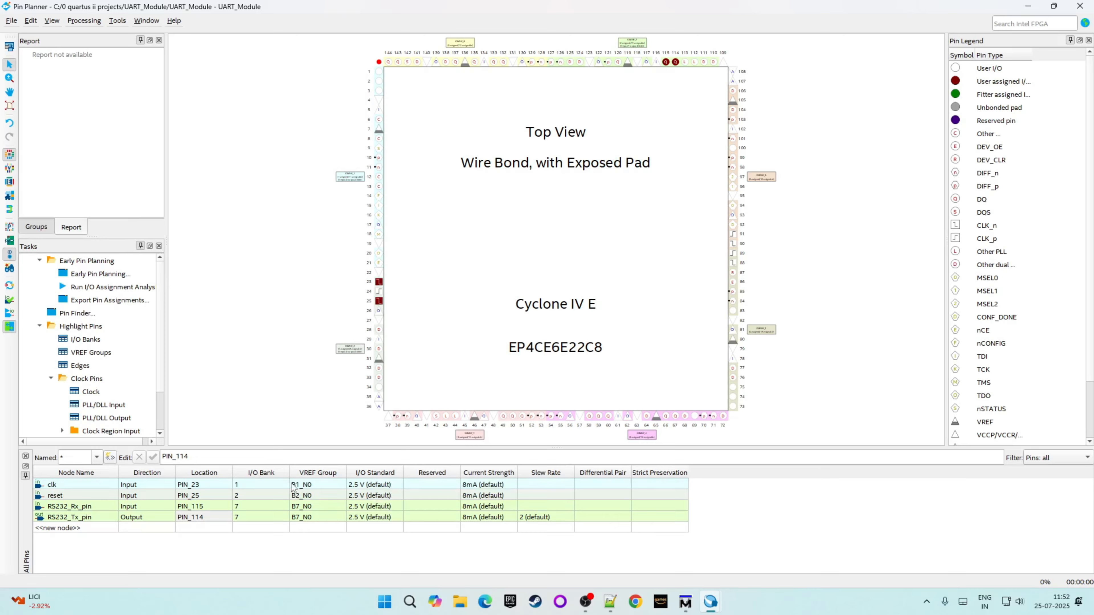
- Set the I/O standard of the clk and reset inputs to 3.3-V LVTTL
left_click(367, 486)
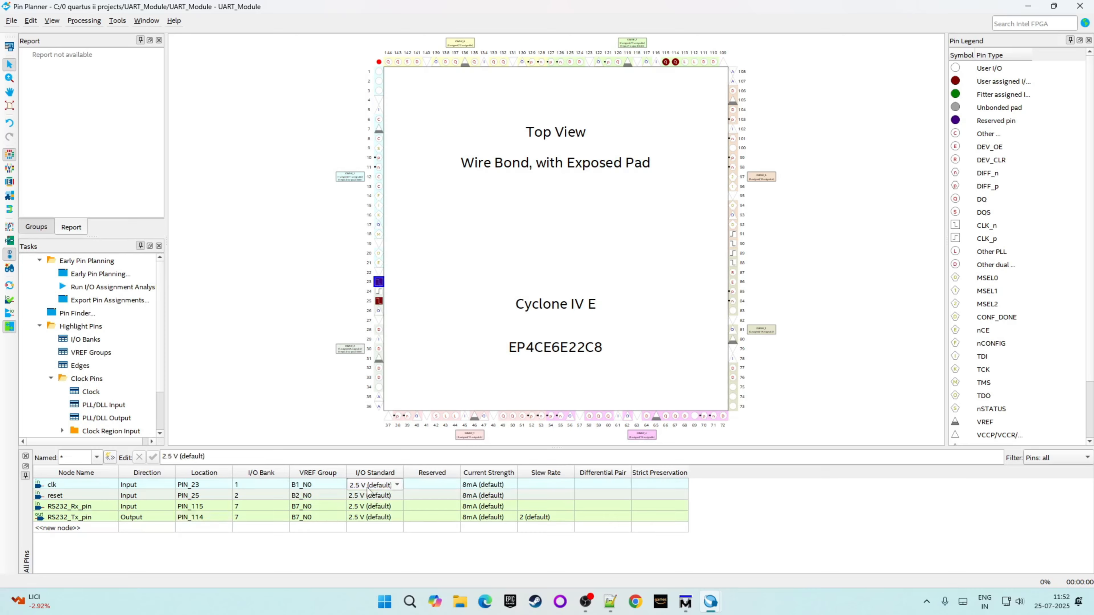
left_click(396, 485)
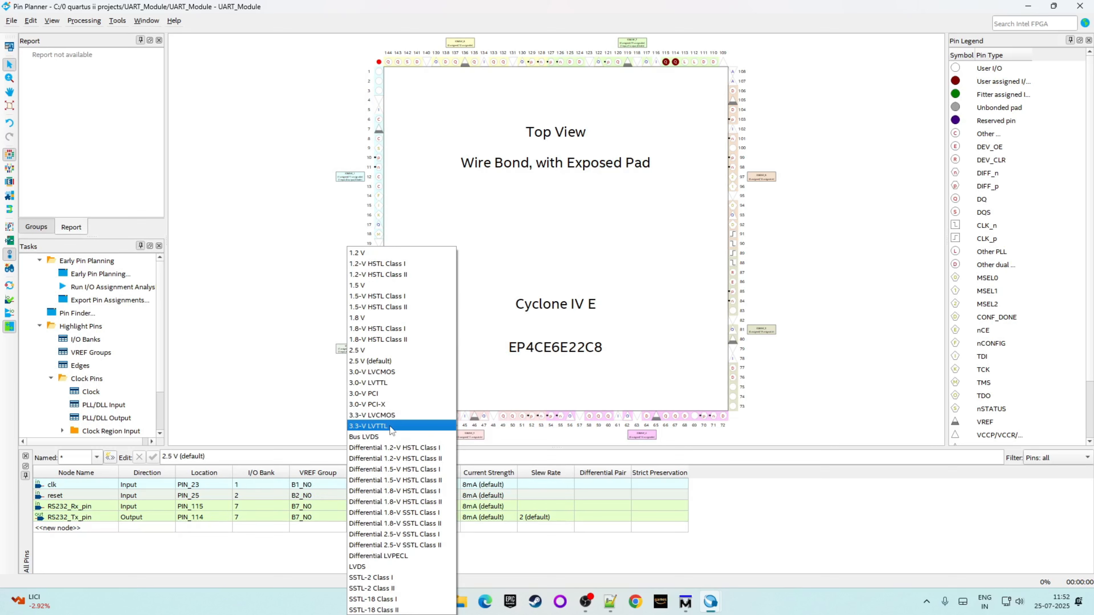
left_click(368, 426)
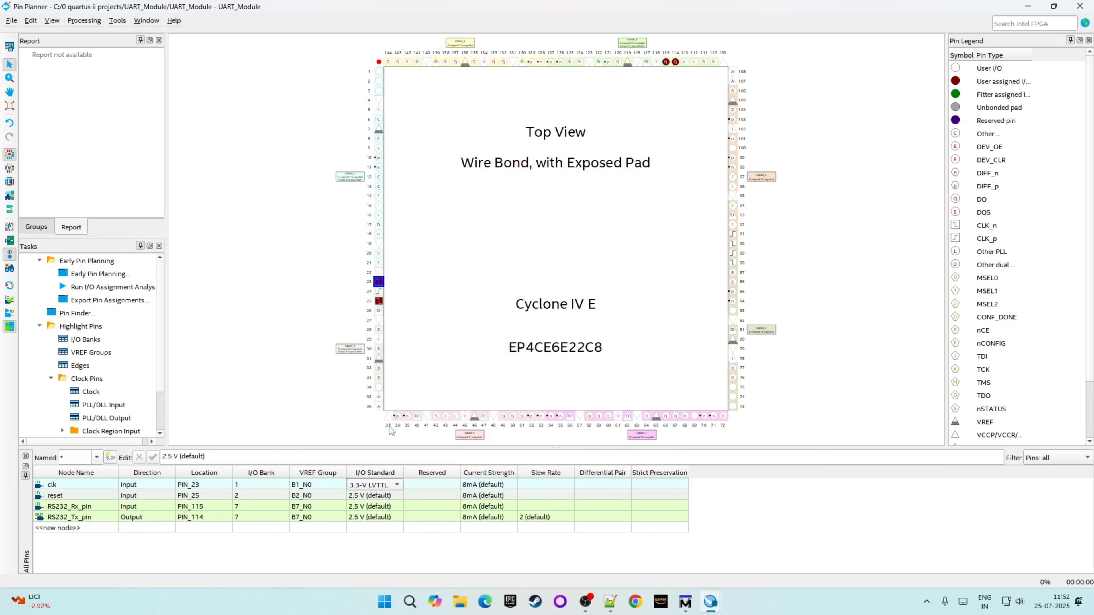
left_click(394, 497)
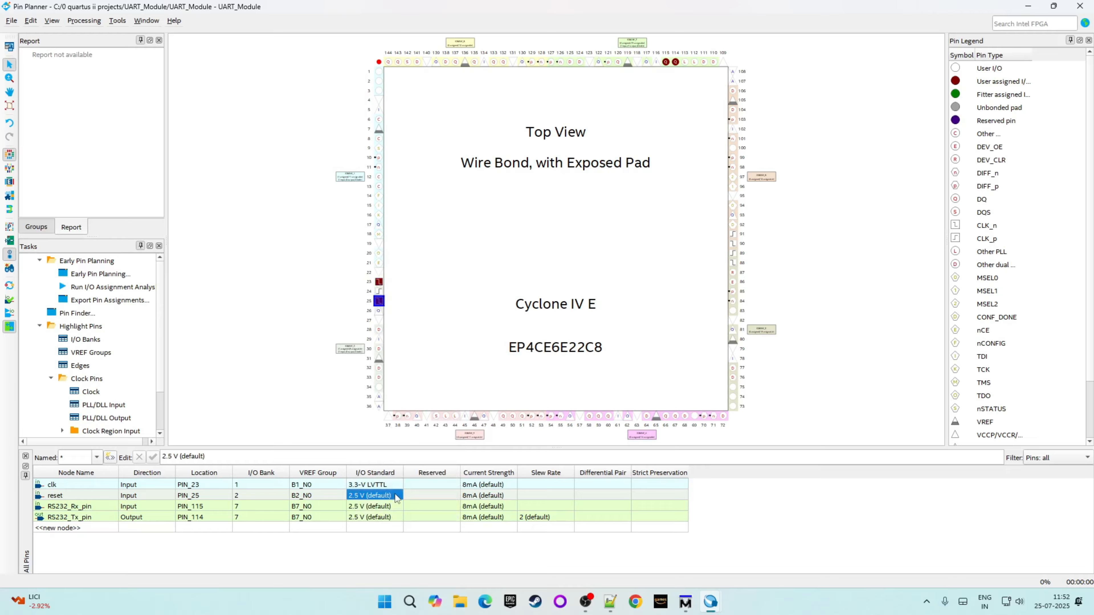
left_click(395, 498)
left_click(395, 498)
left_click(368, 426)
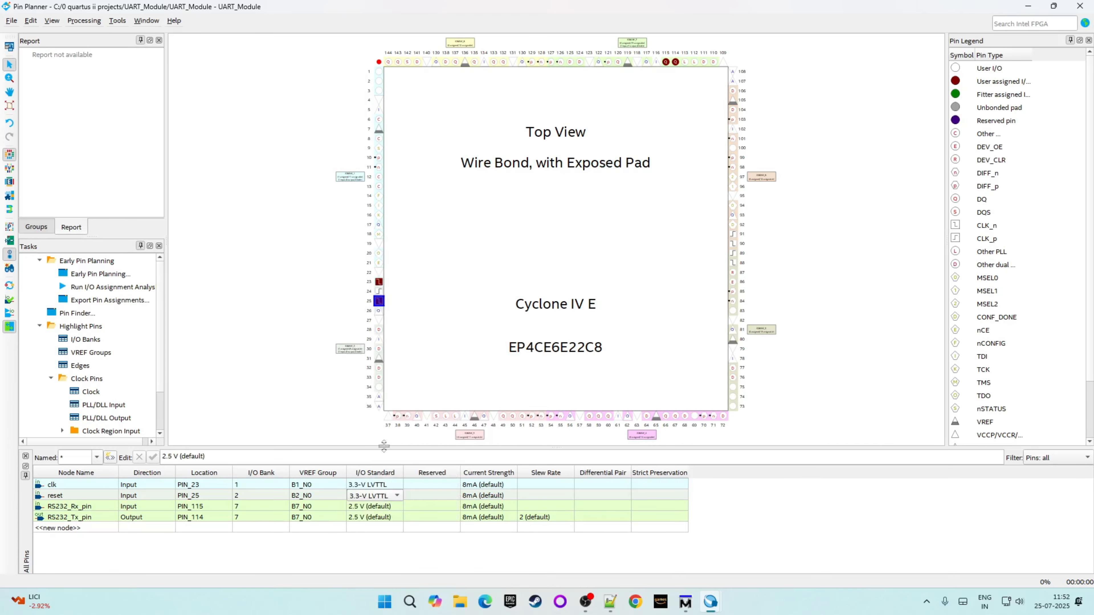
- Set the I/O standard of RS232_Rx_pin and RS232_Tx_pin to 3.3-V LVTTL
left_click(392, 507)
left_click(391, 507)
left_click(392, 508)
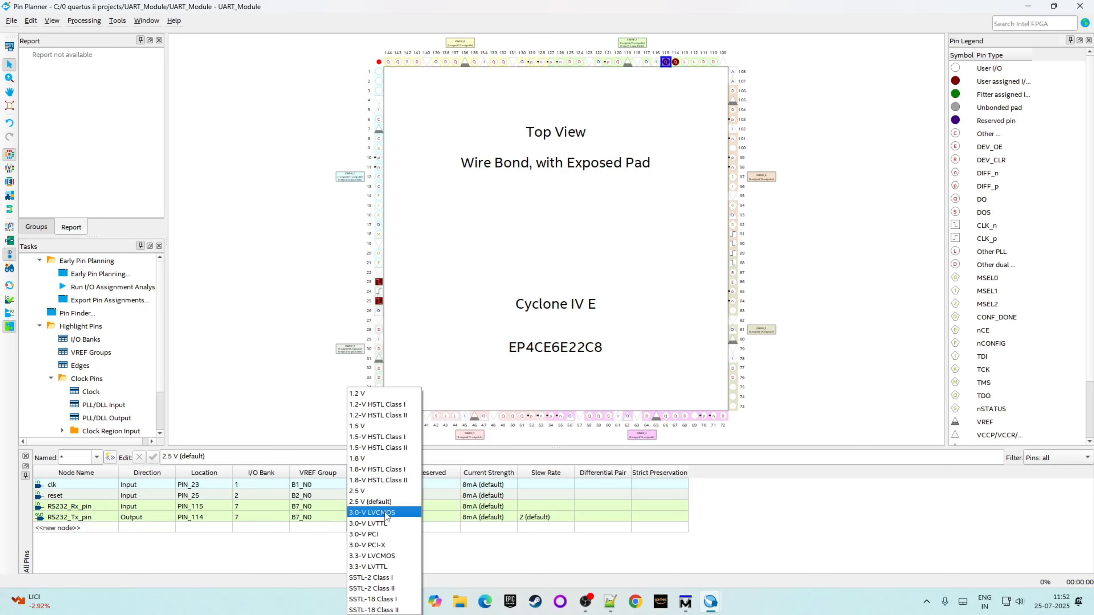
left_click(383, 567)
left_click(392, 518)
left_click(392, 519)
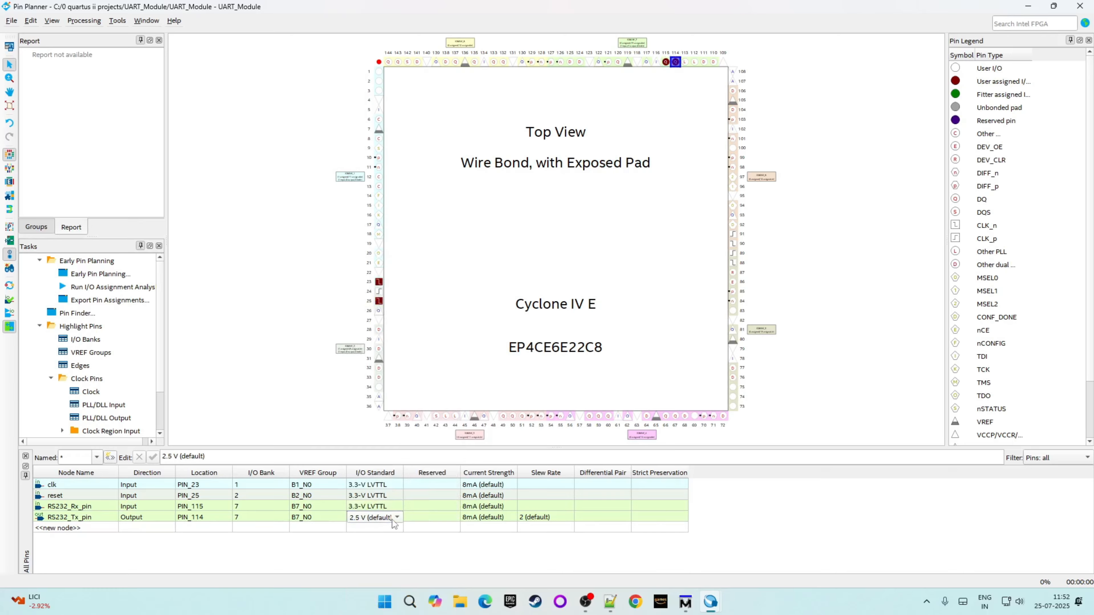
left_click(392, 520)
left_click(384, 566)
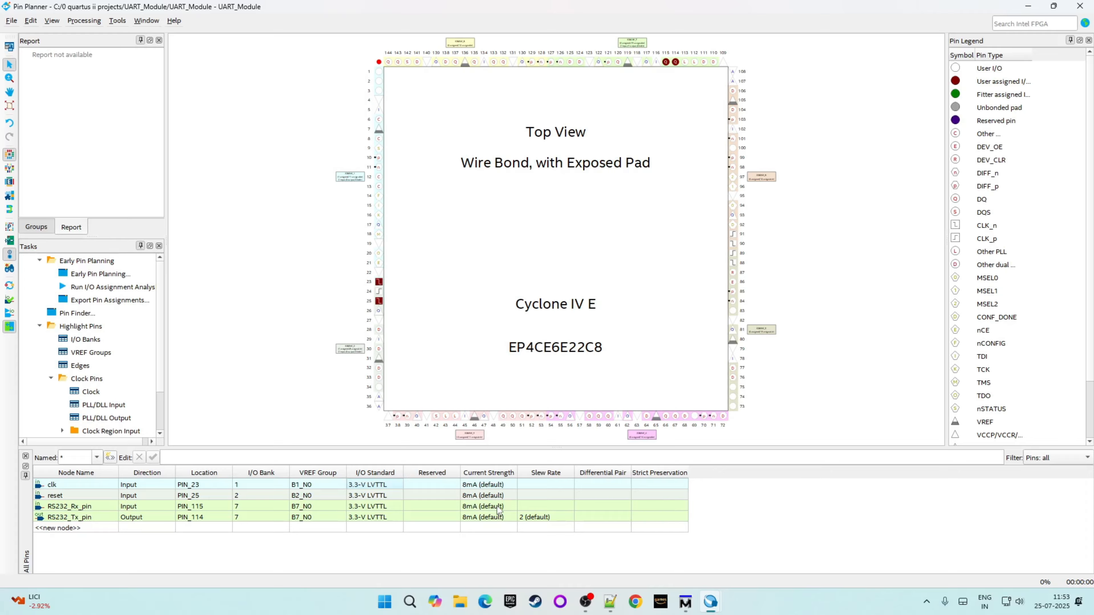
- Set the current strength of the clk and reset inputs to 4mA
left_click(512, 486)
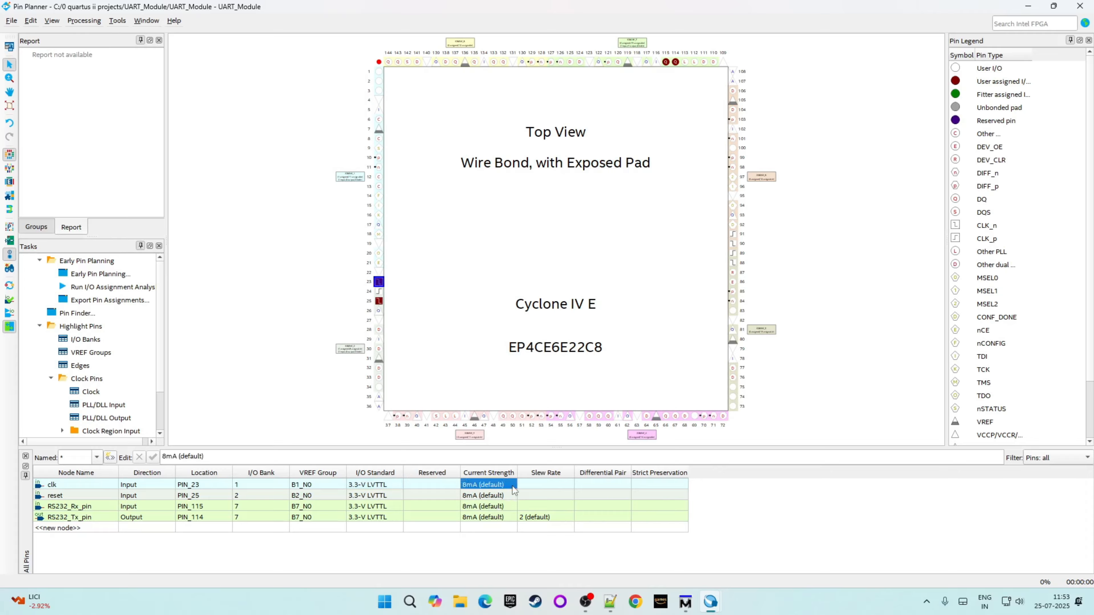
left_click(513, 486)
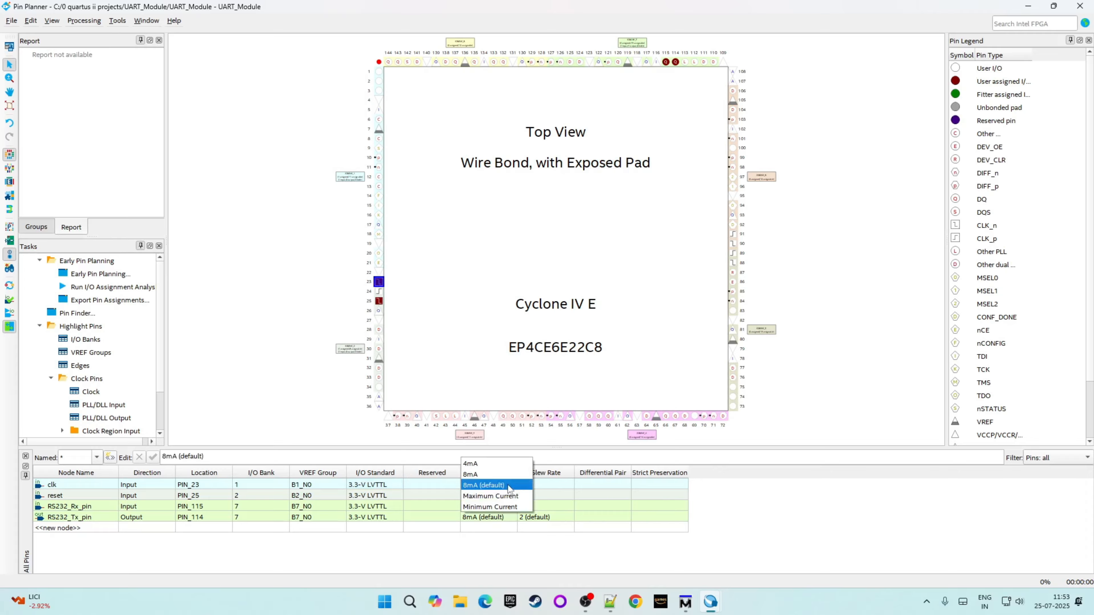
left_click(488, 464)
left_click(494, 495)
left_click(473, 497)
left_click(473, 497)
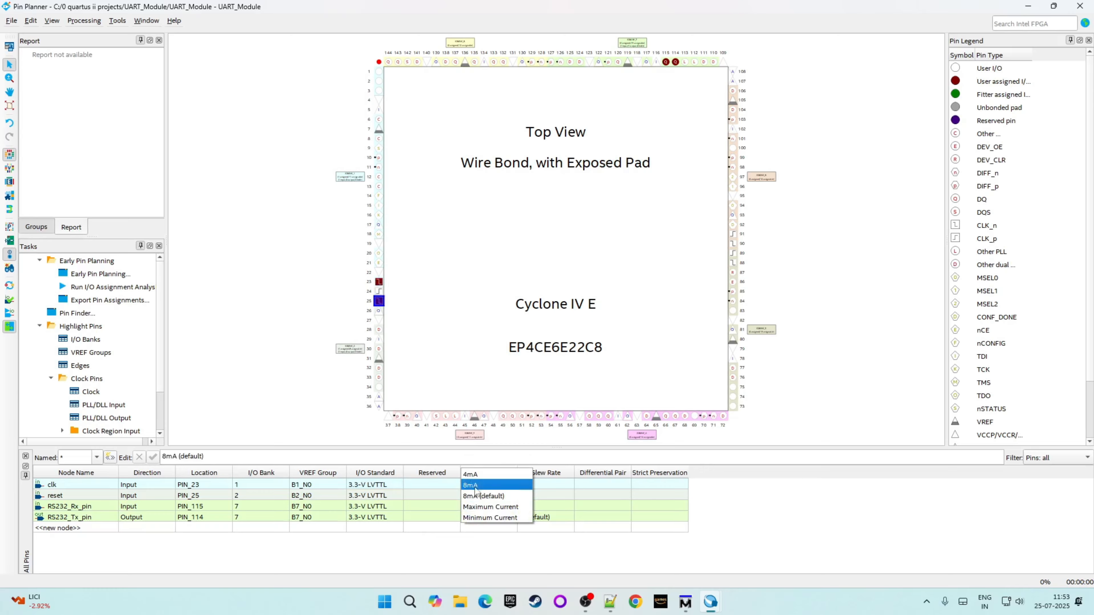
left_click(474, 474)
- Set the current strength of RS232_Rx_pin and RS232_Tx_pin to 4mA
left_click(483, 507)
left_click(482, 508)
left_click(482, 486)
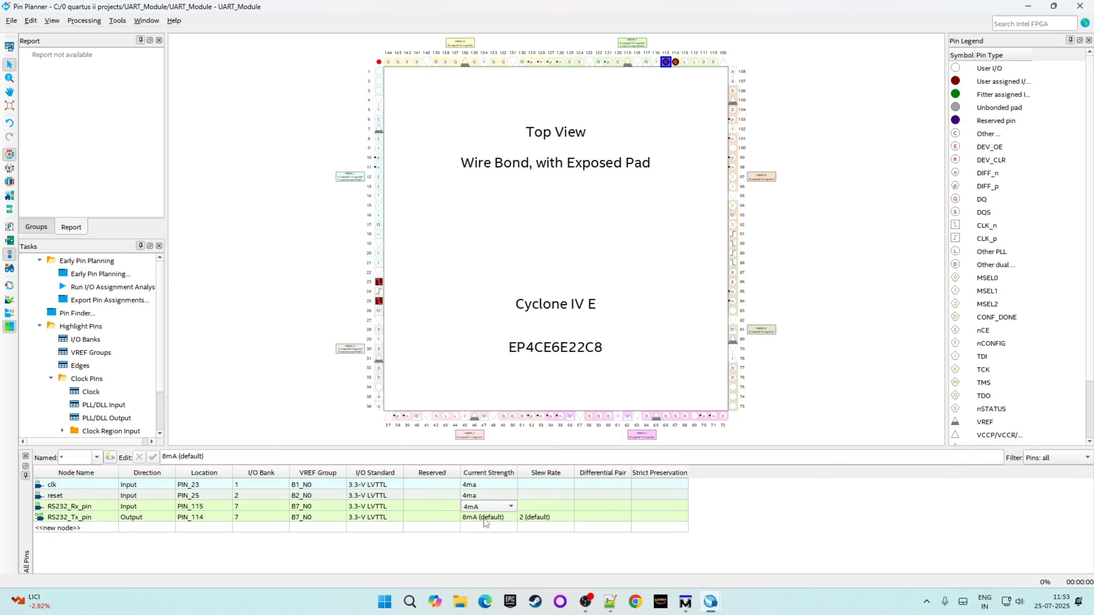
double_click(483, 518)
left_click(484, 496)
left_click(488, 531)
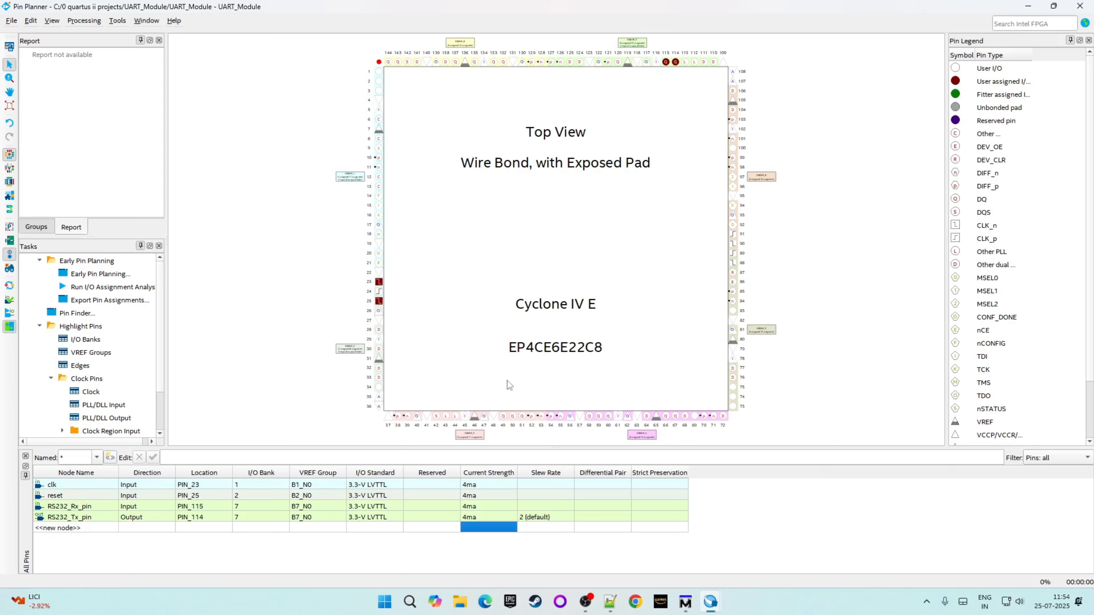
left_click_drag(498, 334, 618, 358)
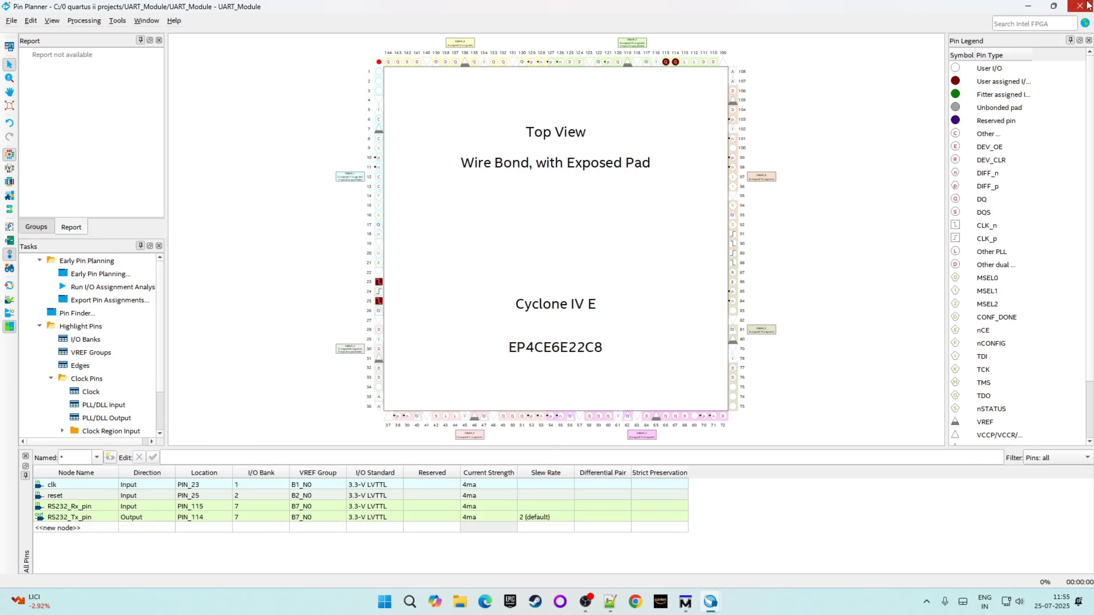
- Close the Pin Planner and run a full compilation of the UART_Module design
left_click(1079, 6)
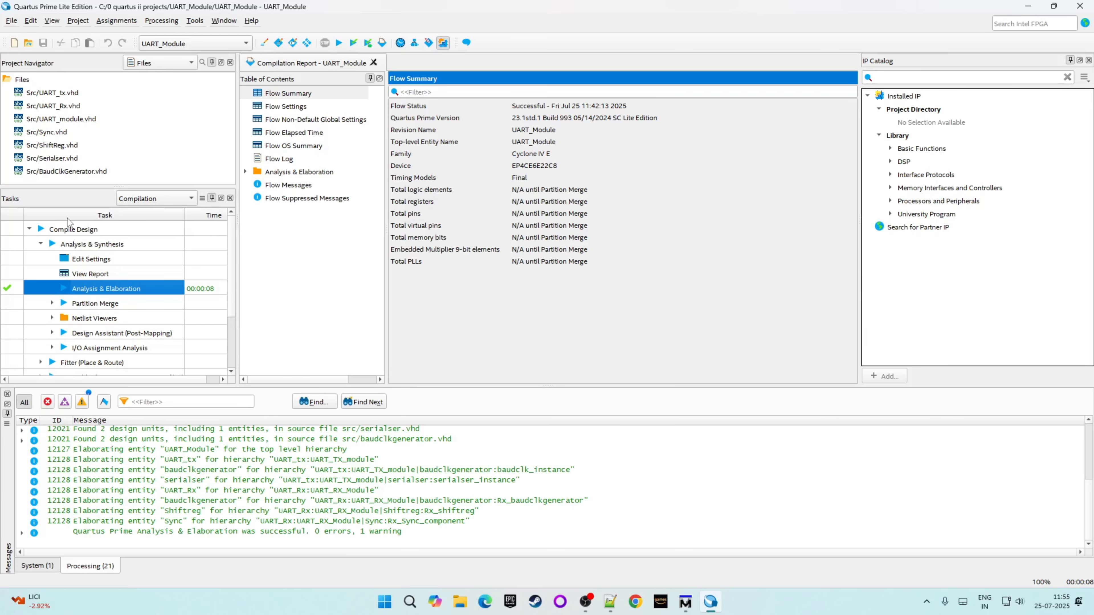
left_click(40, 244)
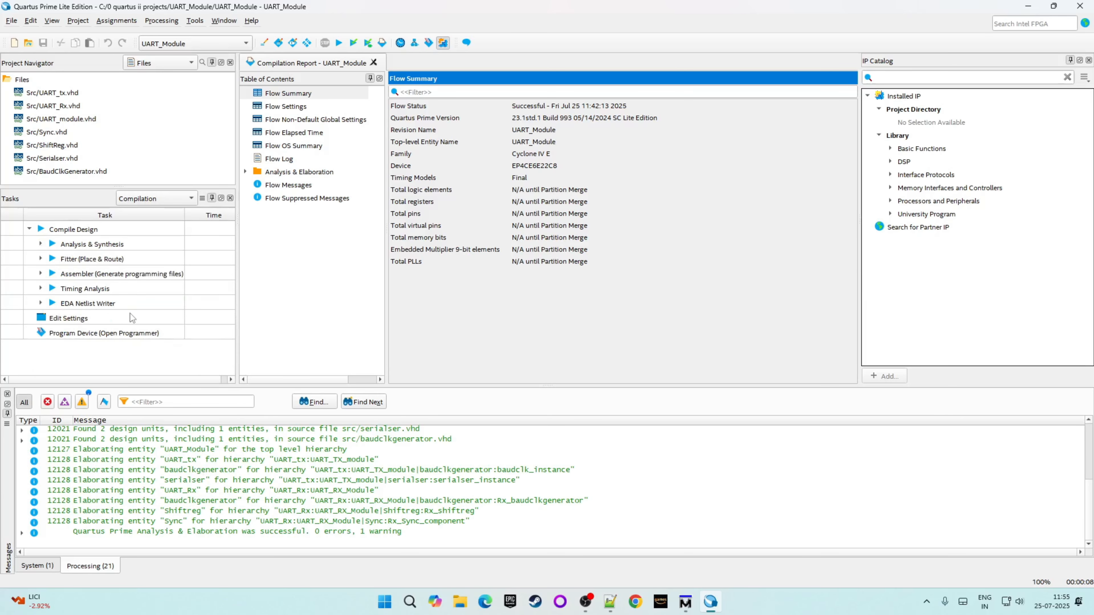
left_click(339, 43)
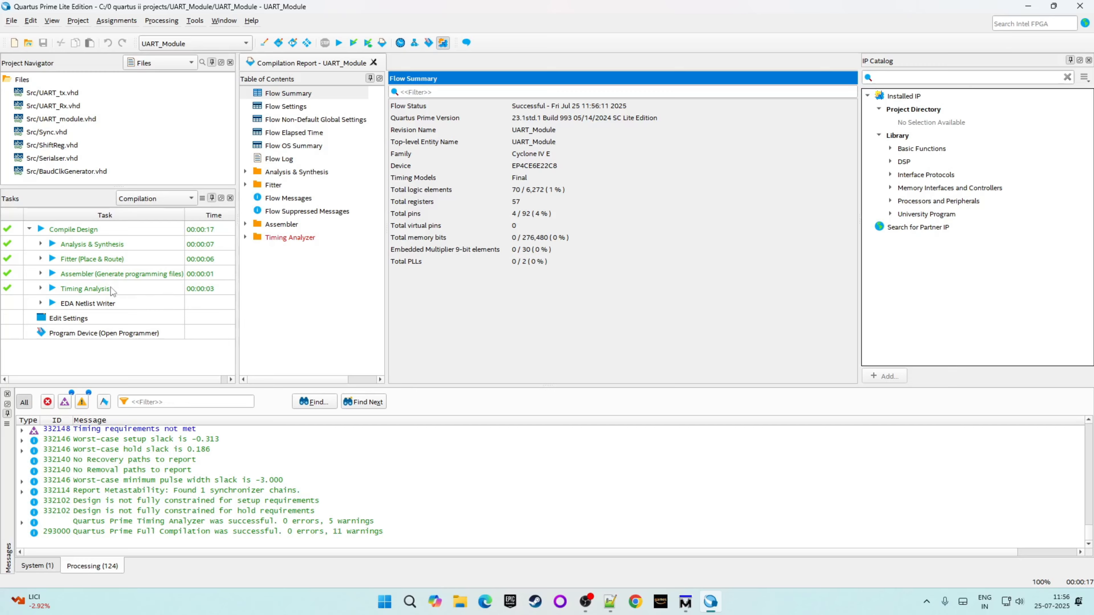
- Review the compilation stages and examine the flow summary for version, top-level entity, device family, logic elements, registers and pins
left_click(137, 244)
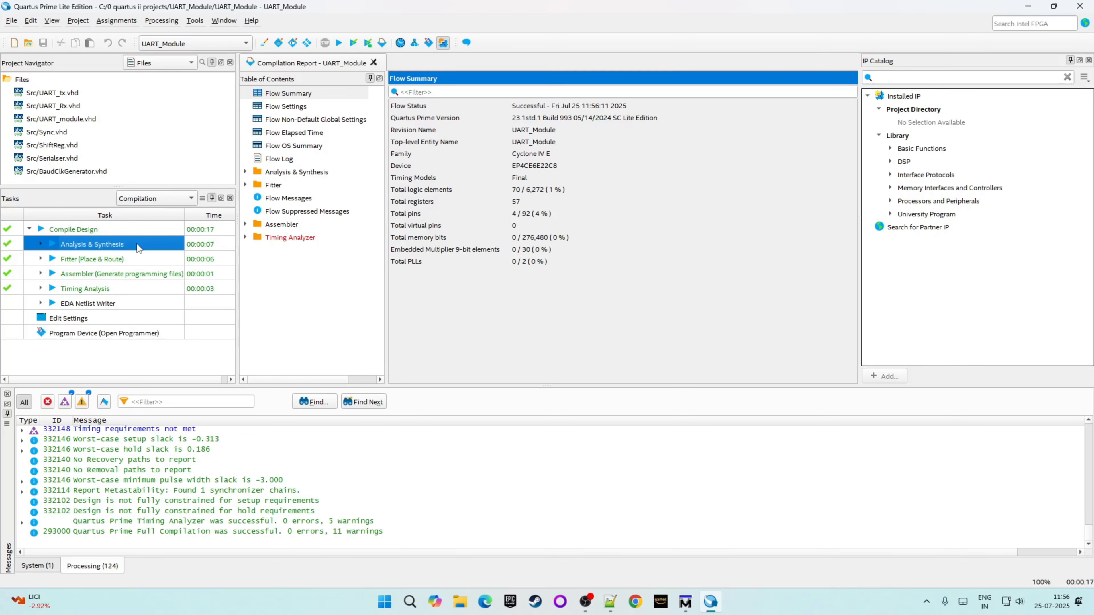
left_click(140, 264)
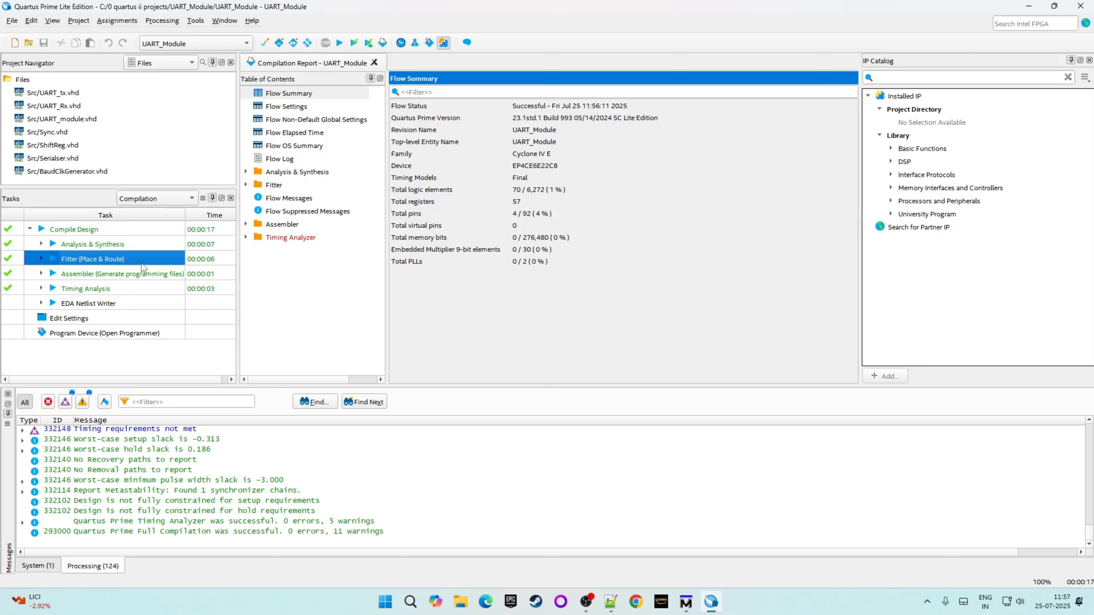
left_click(147, 275)
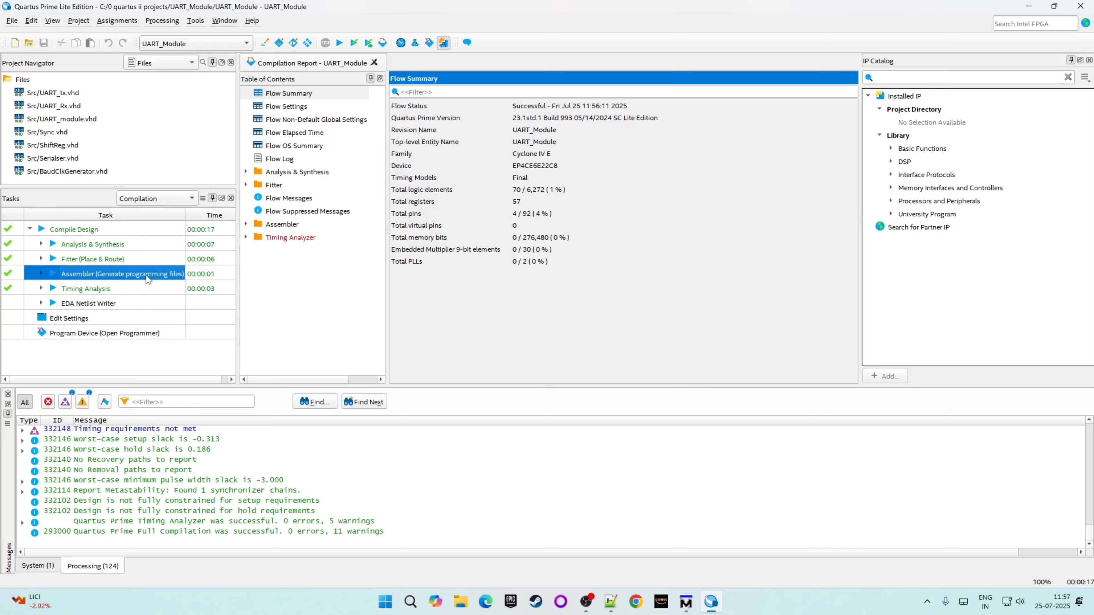
left_click(148, 287)
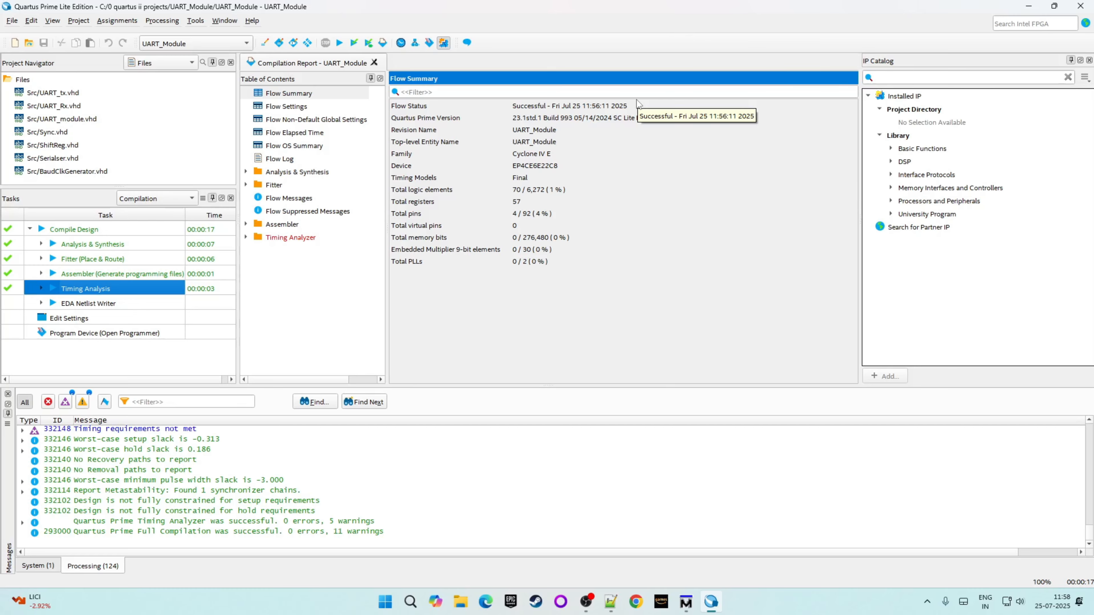
left_click(437, 120)
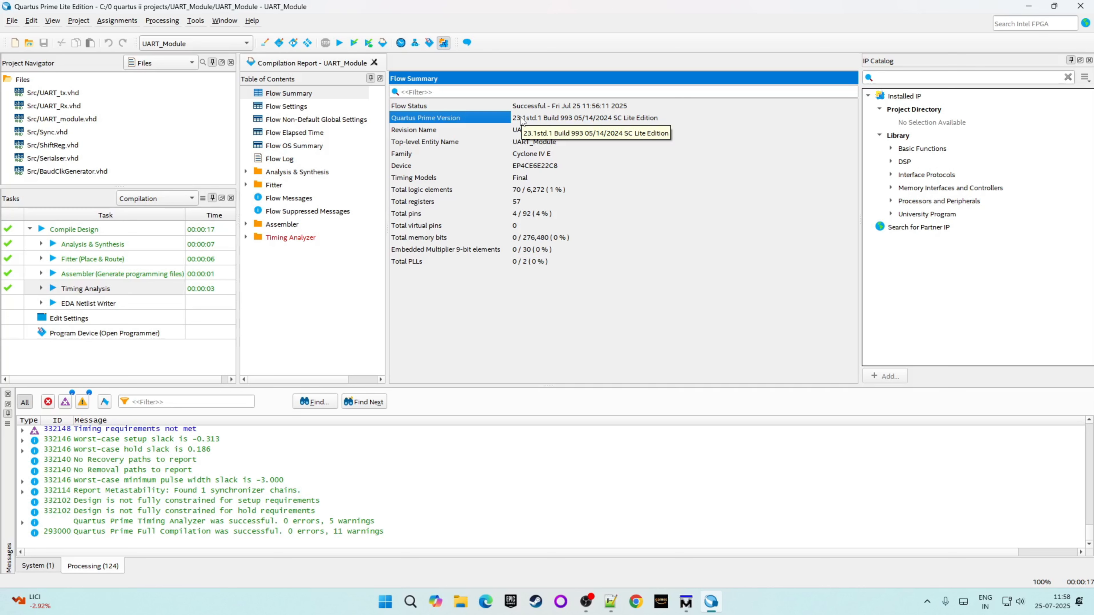
left_click(443, 143)
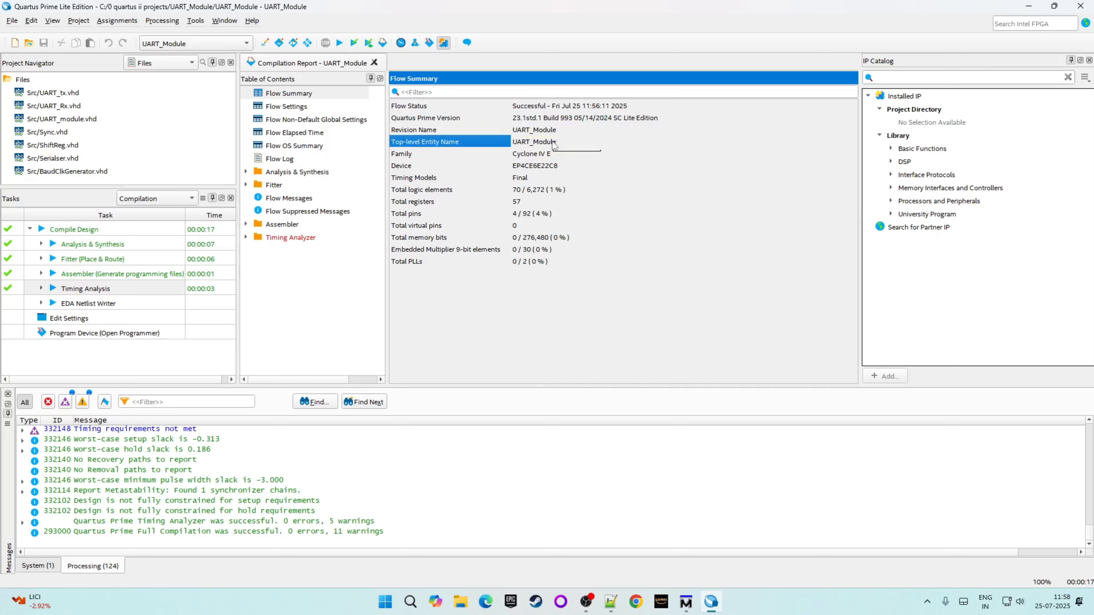
left_click(572, 166)
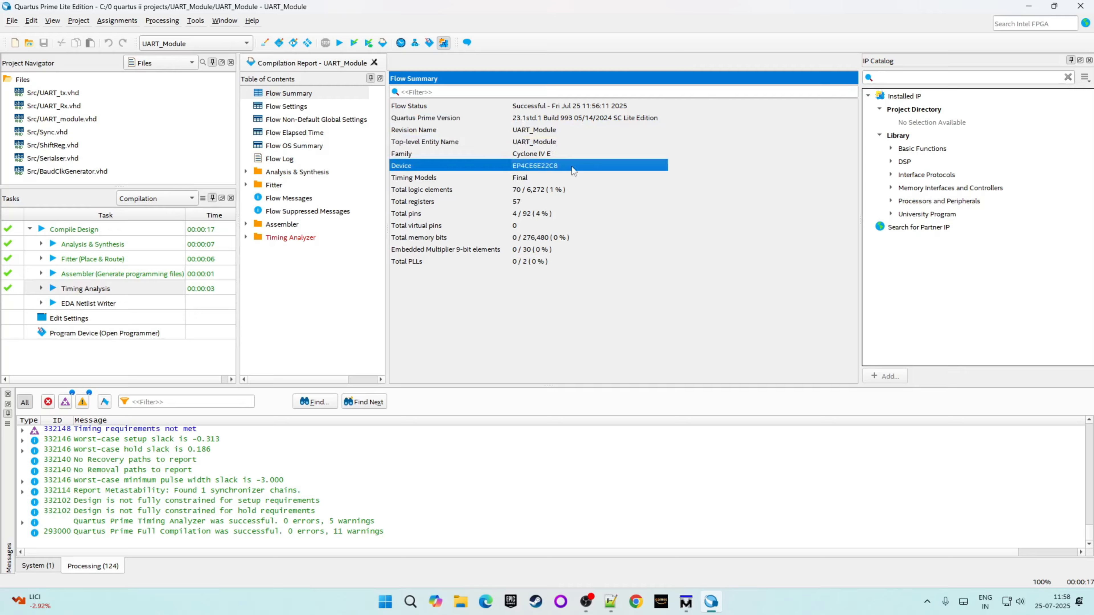
left_click(548, 154)
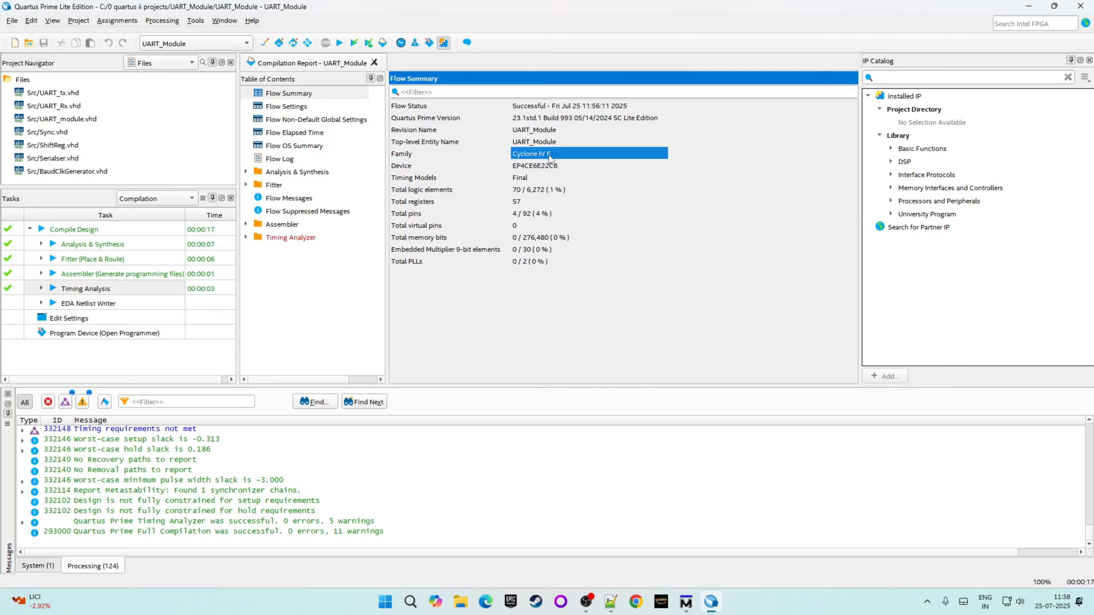
left_click(419, 192)
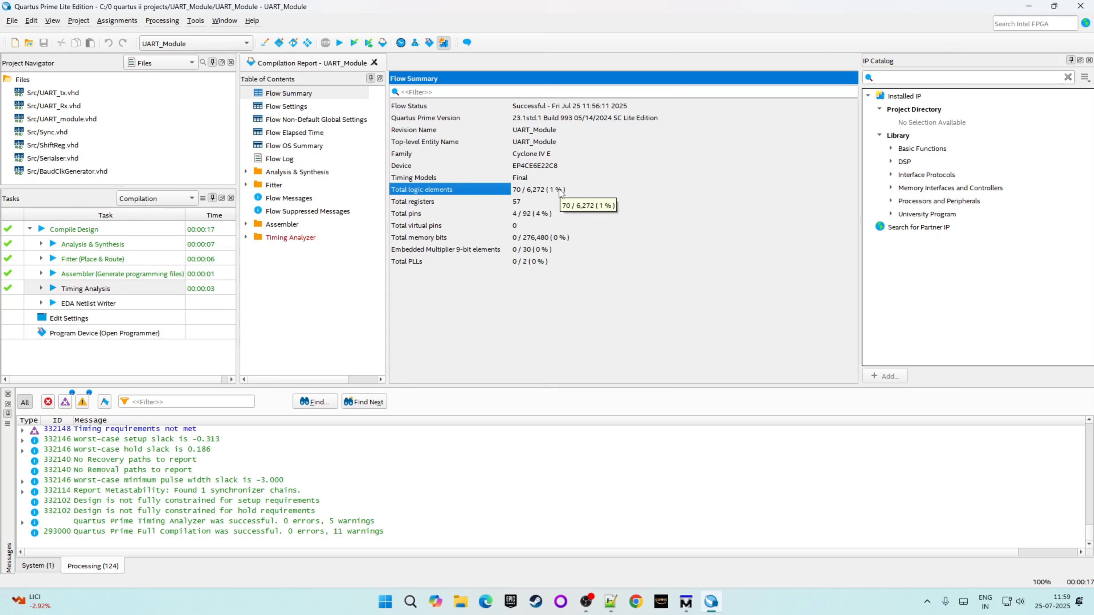
left_click(424, 203)
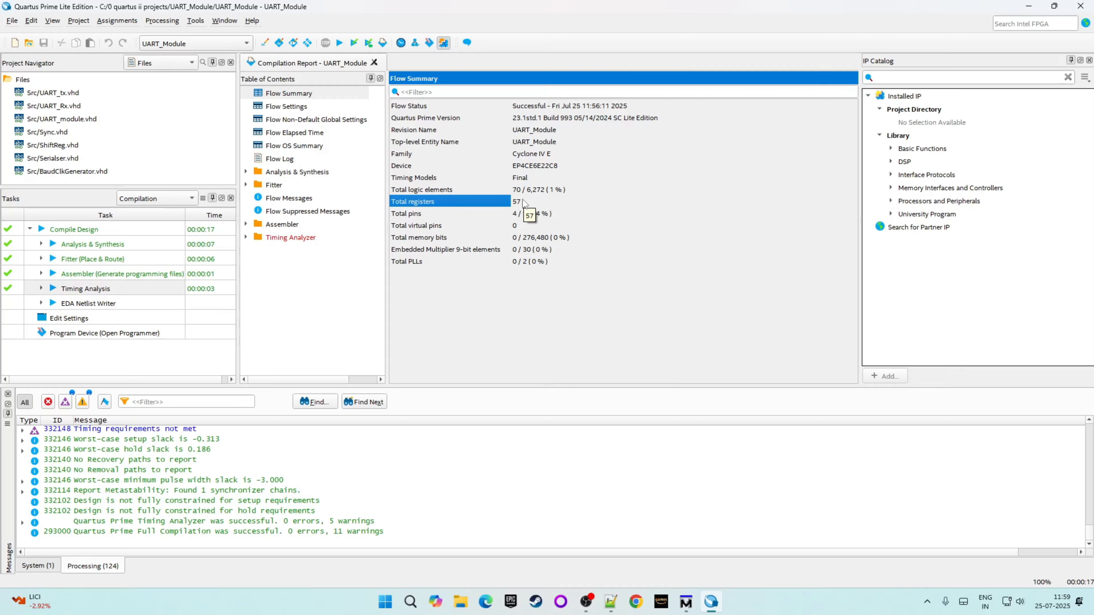
left_click(417, 216)
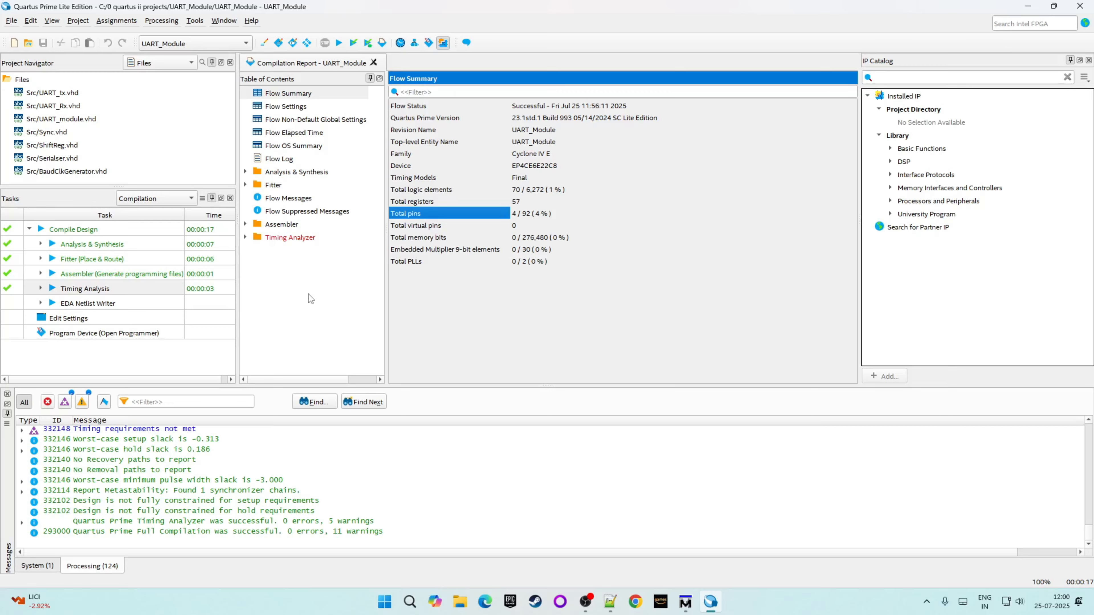
- Examine the Fmax and setup summaries of the Slow 1200mV 85C Model in the timing section of the compilation report
left_click(307, 241)
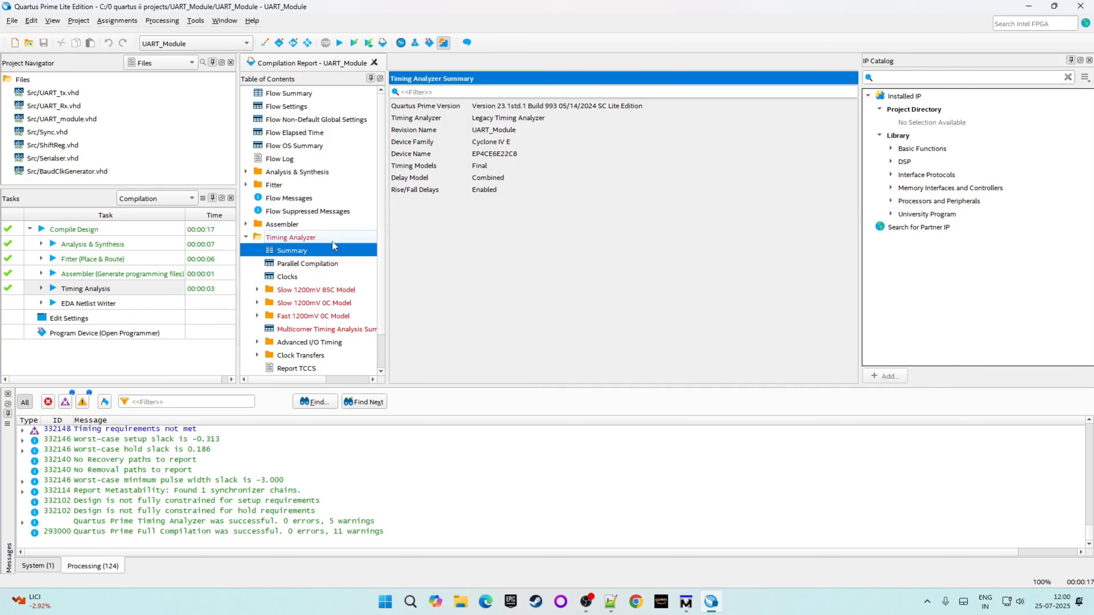
scroll(333, 241, "down", 1)
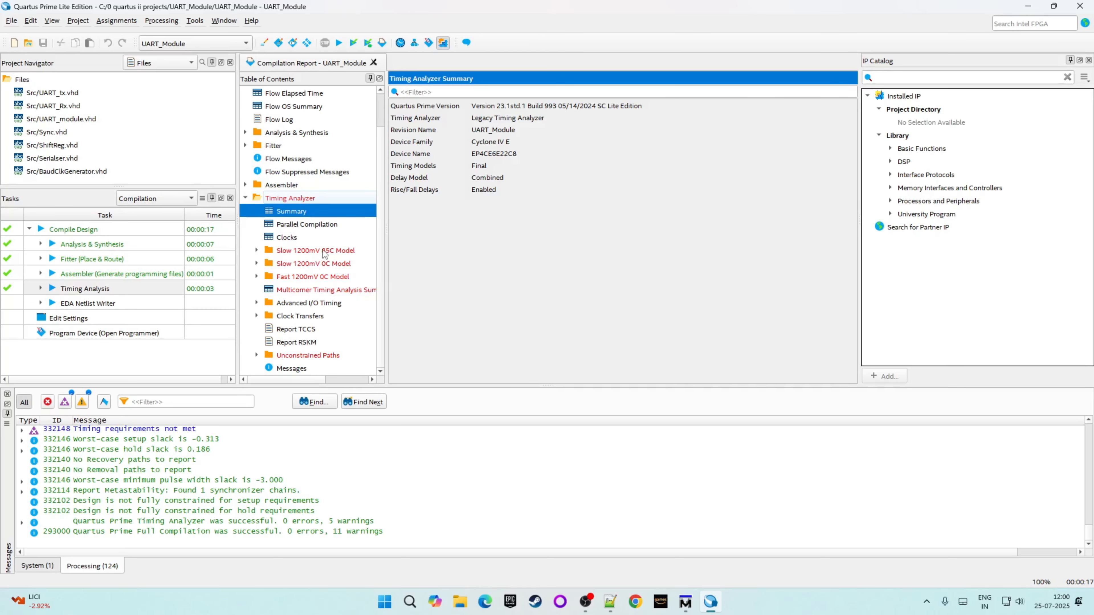
left_click(324, 250)
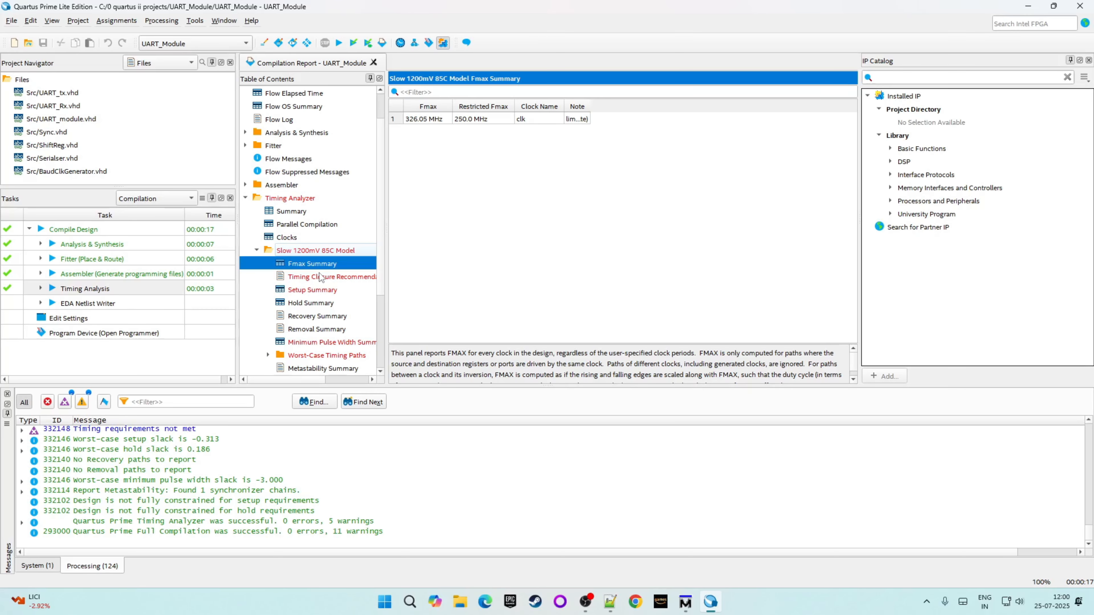
scroll(319, 277, "down", 1)
left_click(257, 212)
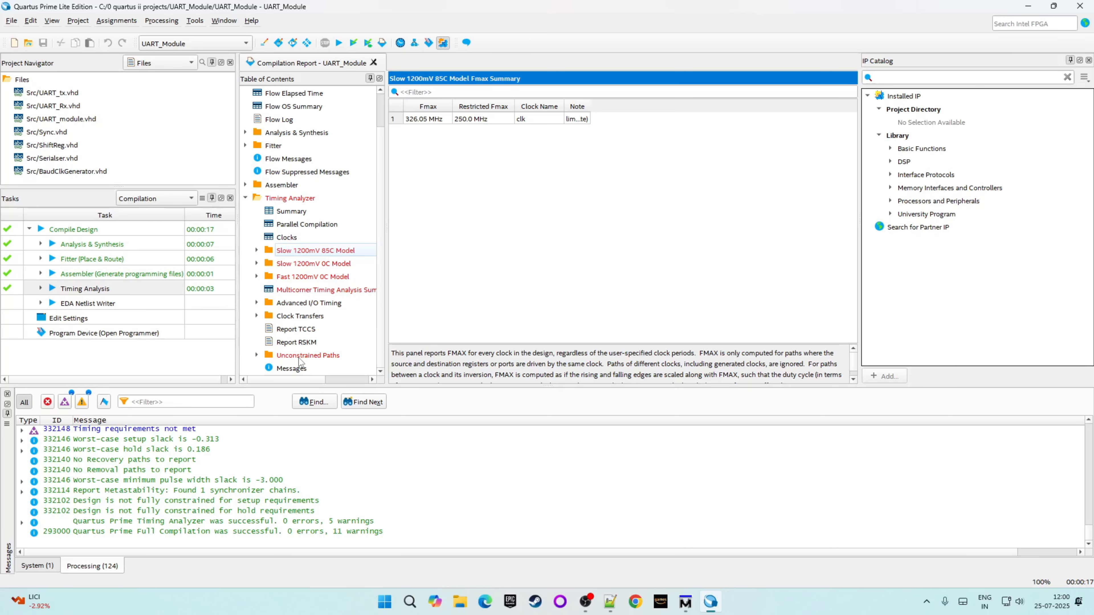
double_click(319, 251)
scroll(317, 256, "down", 1)
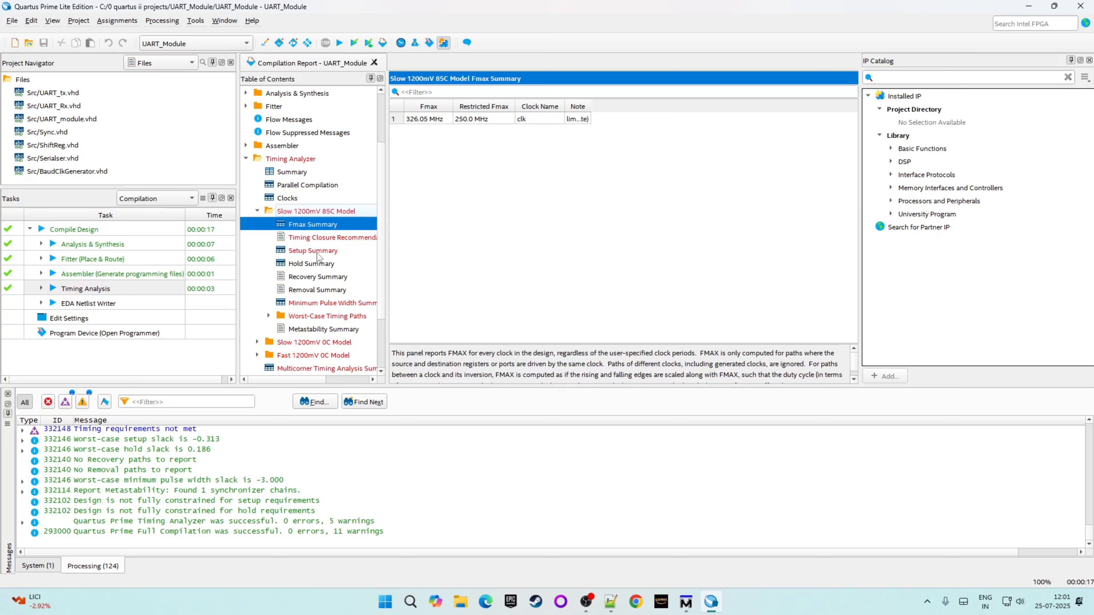
left_click(317, 253)
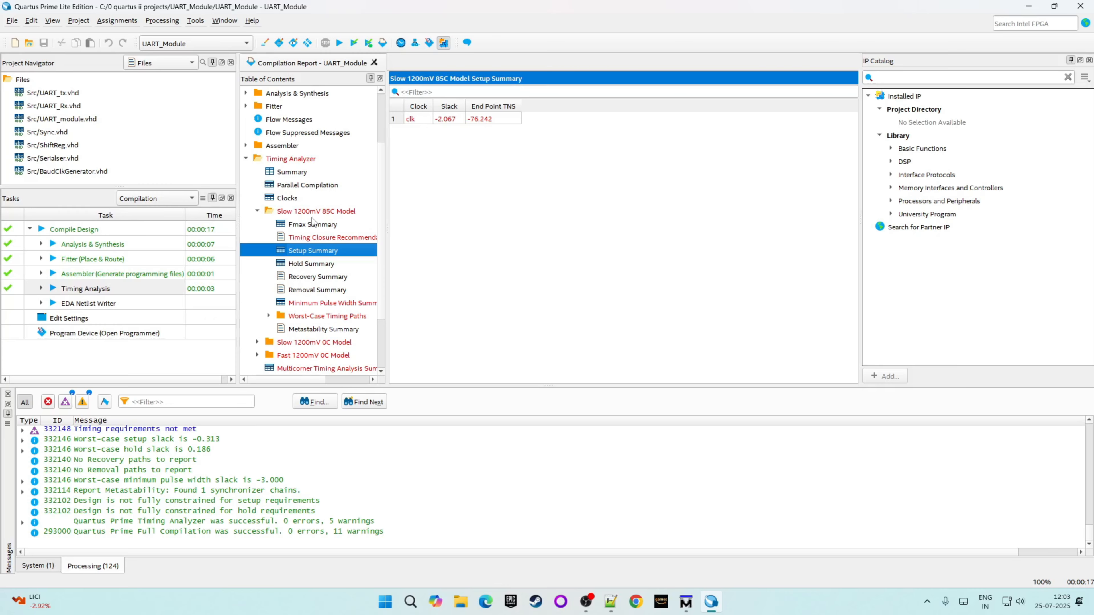
left_click(257, 210)
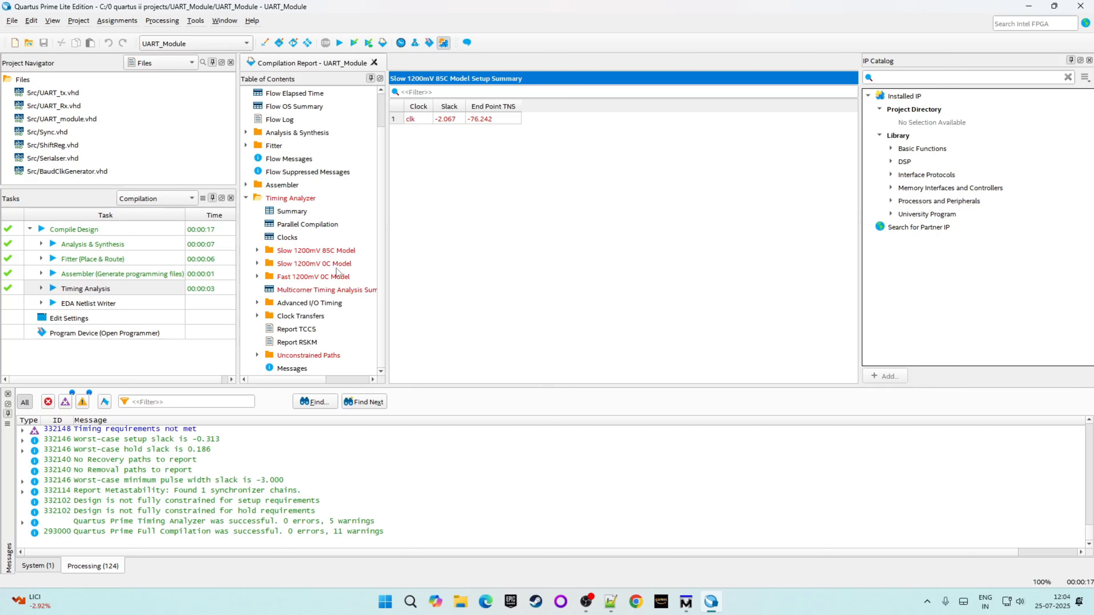
- Open the Timing Analyzer, update the timing netlist and return to the main project window
left_click(402, 44)
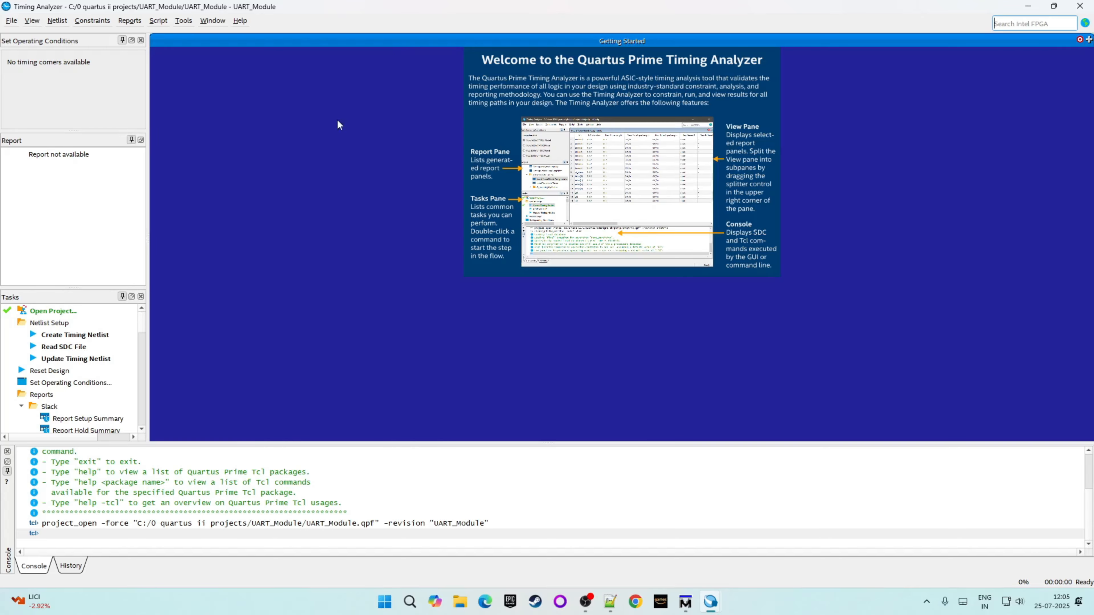
double_click(101, 364)
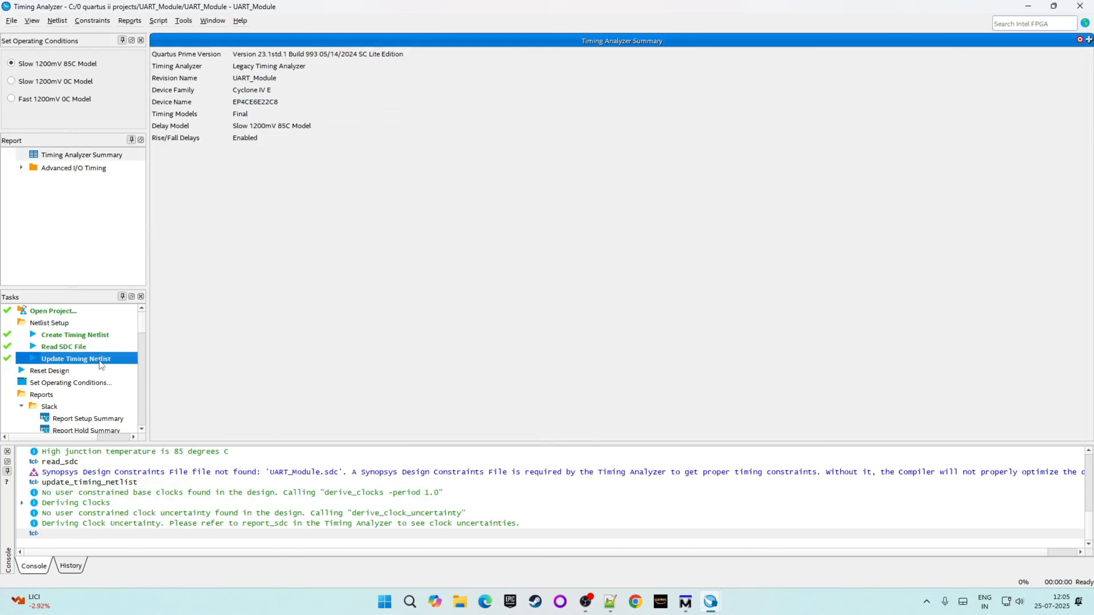
left_click(88, 349)
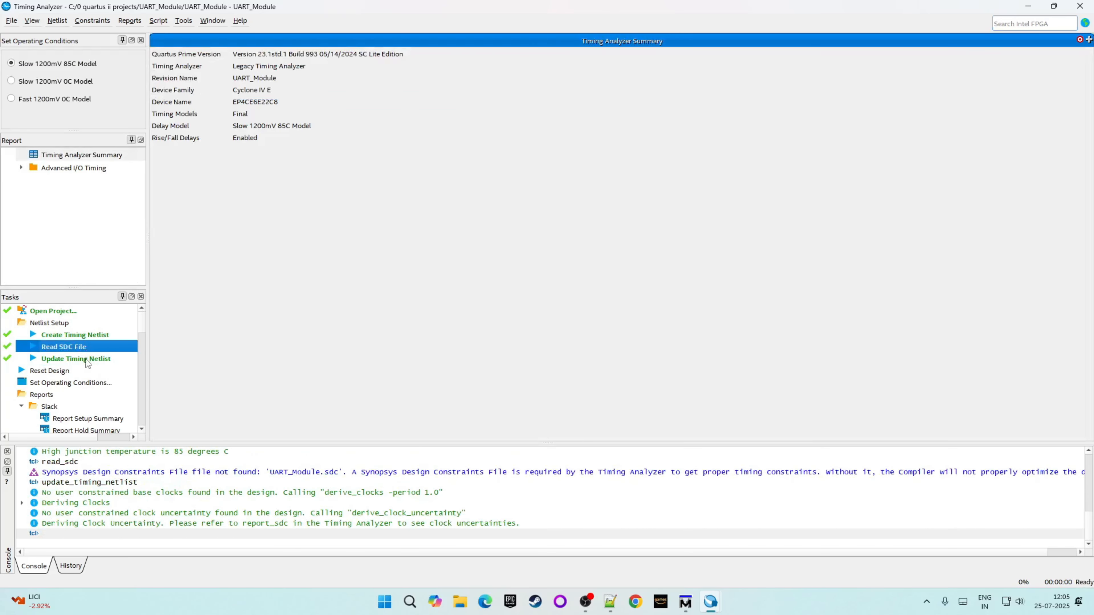
left_click(1028, 6)
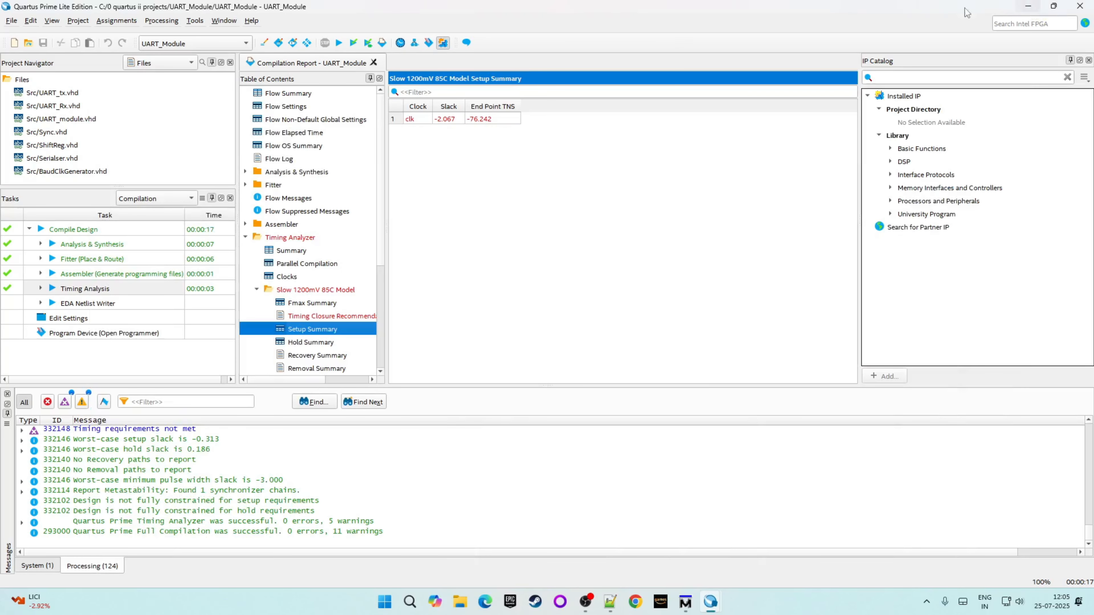
- Create a new Synopsys Design Constraints File
left_click(12, 22)
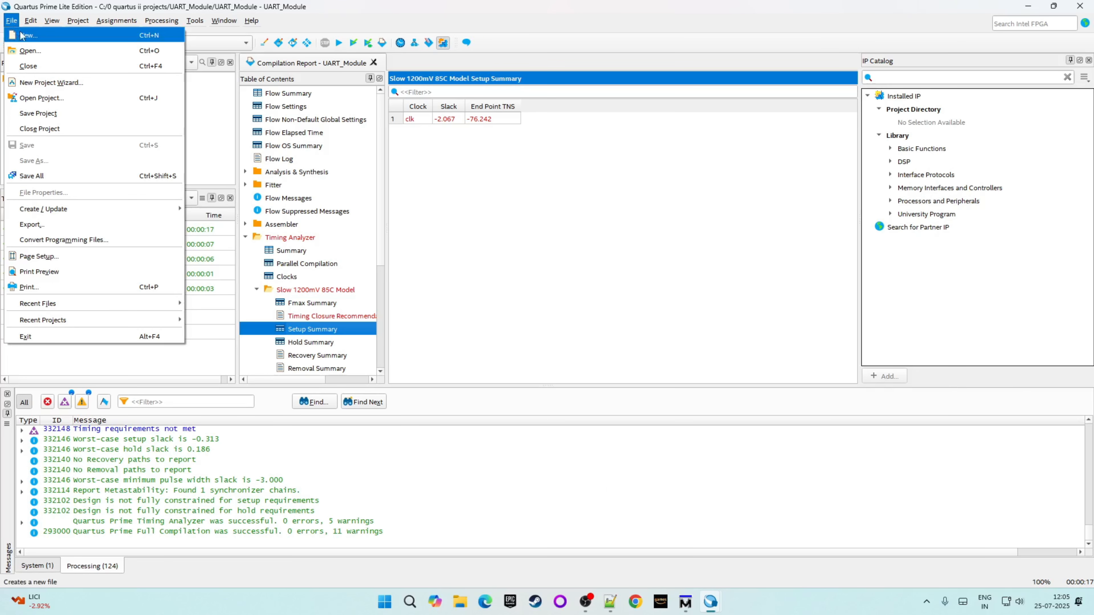
left_click(35, 33)
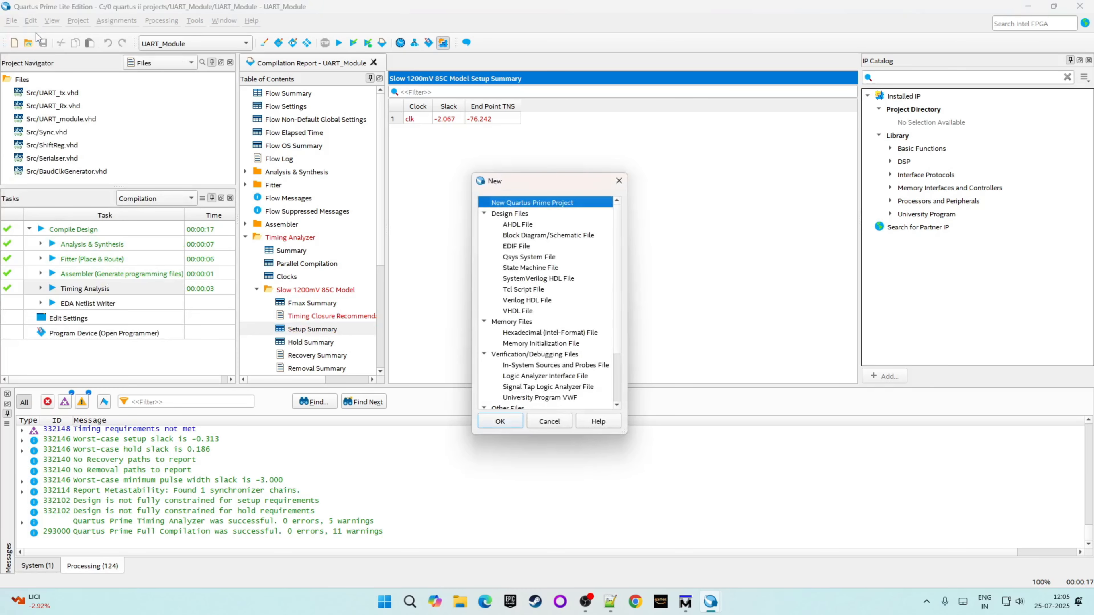
scroll(542, 292, "down", 2)
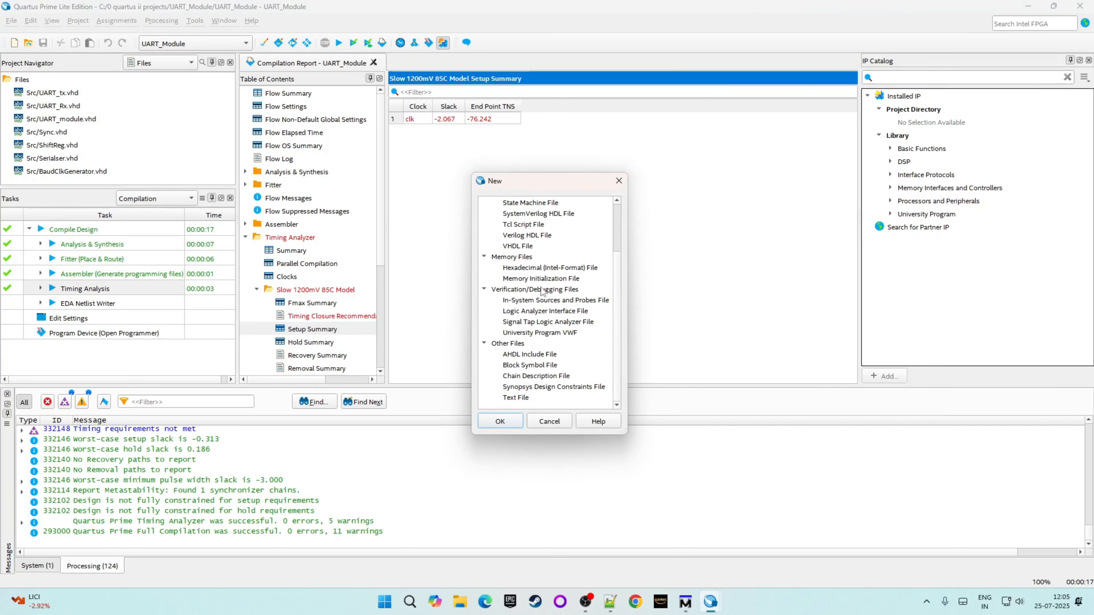
scroll(542, 292, "up", 2)
scroll(542, 292, "down", 2)
left_click(546, 388)
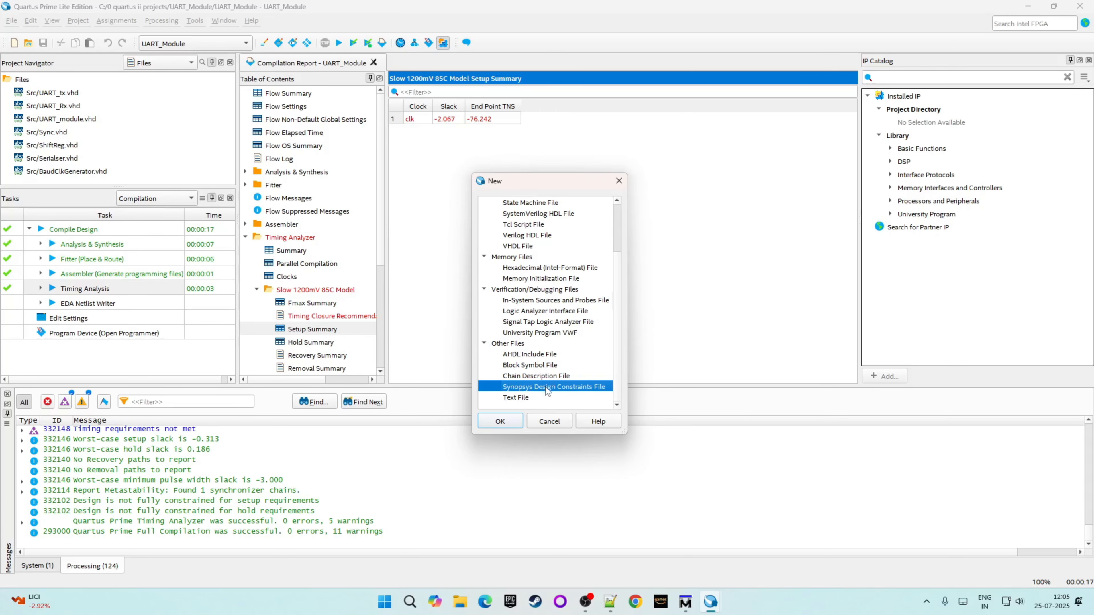
left_click(512, 420)
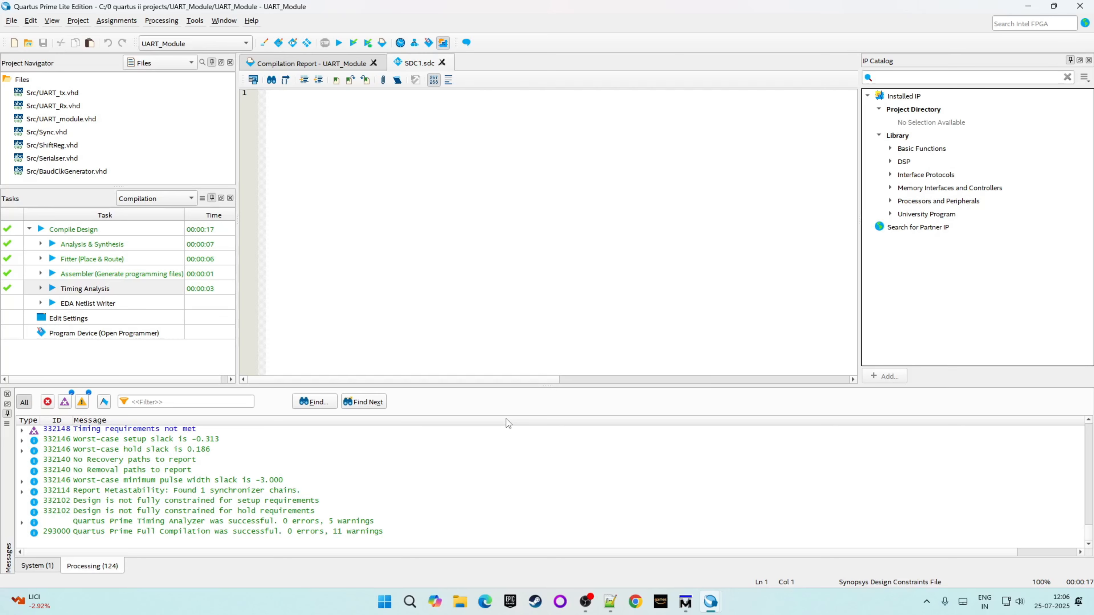
- Start a Create Clock constraint named CLK_50Mhz with a period of 20 ns
left_click(35, 23)
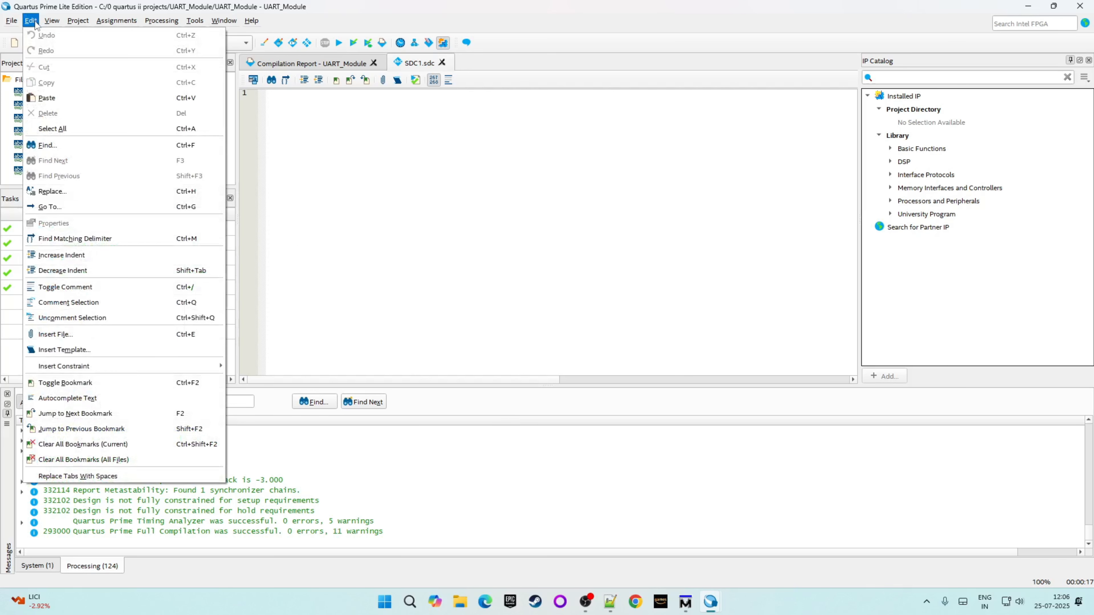
mouse_move(107, 371)
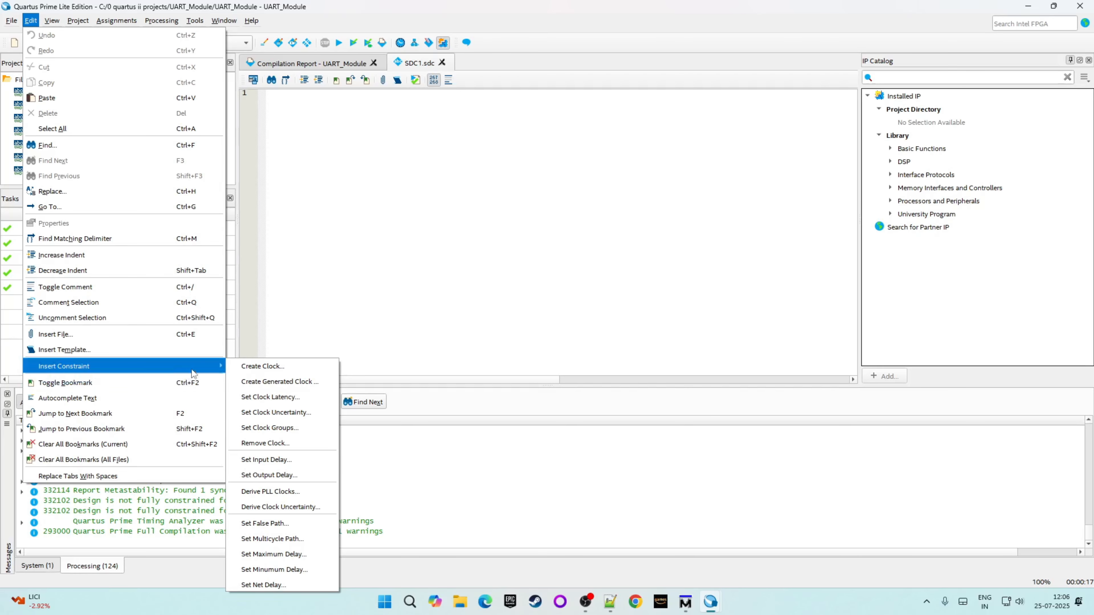
left_click(284, 366)
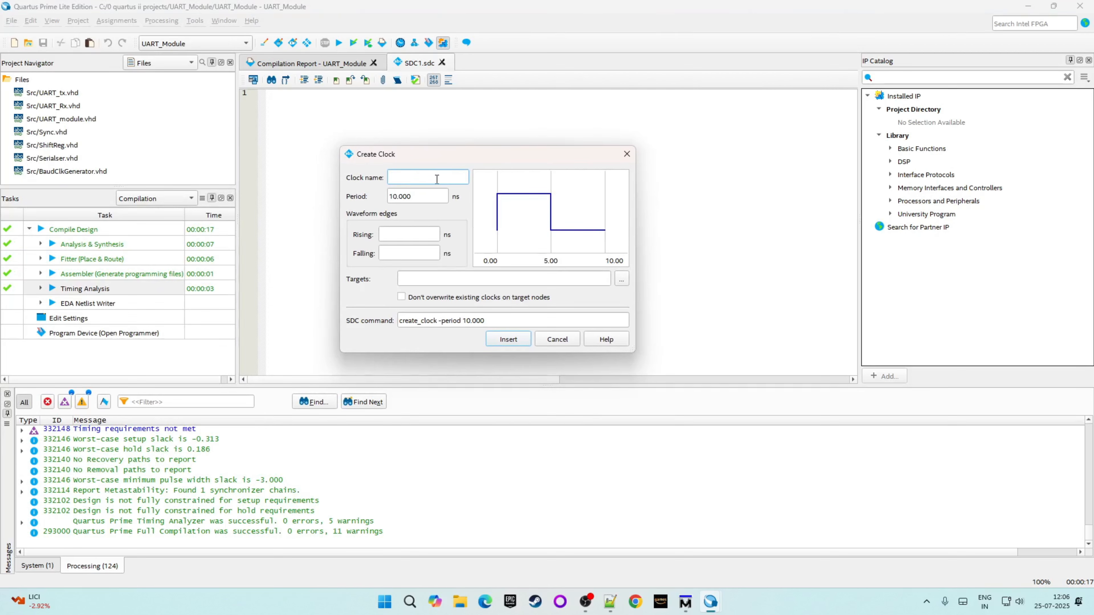
type("CLK_50Mhz")
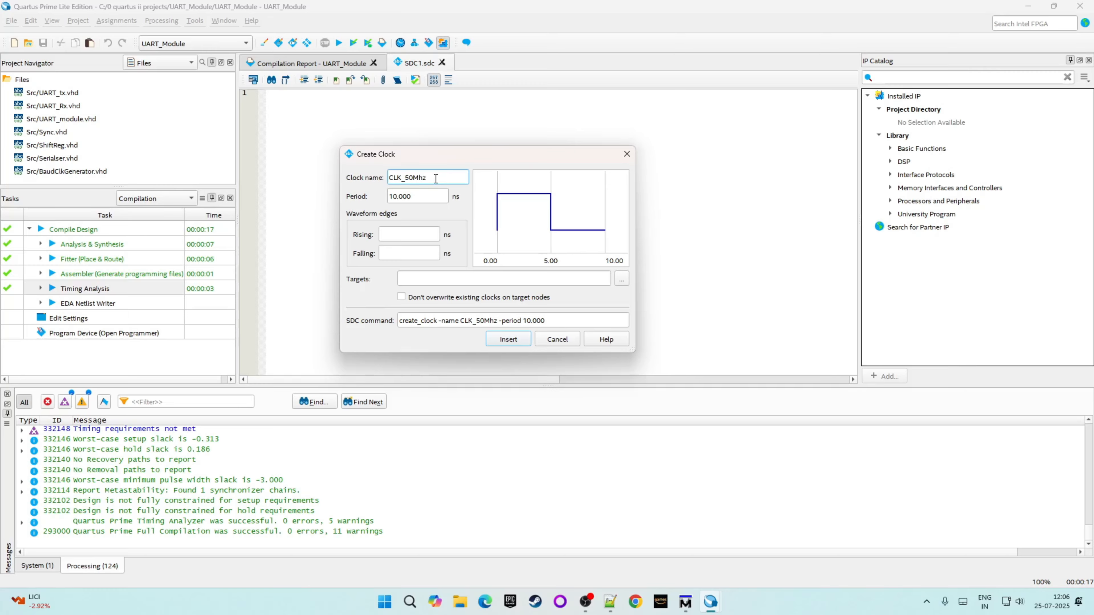
double_click(436, 178)
double_click(413, 196)
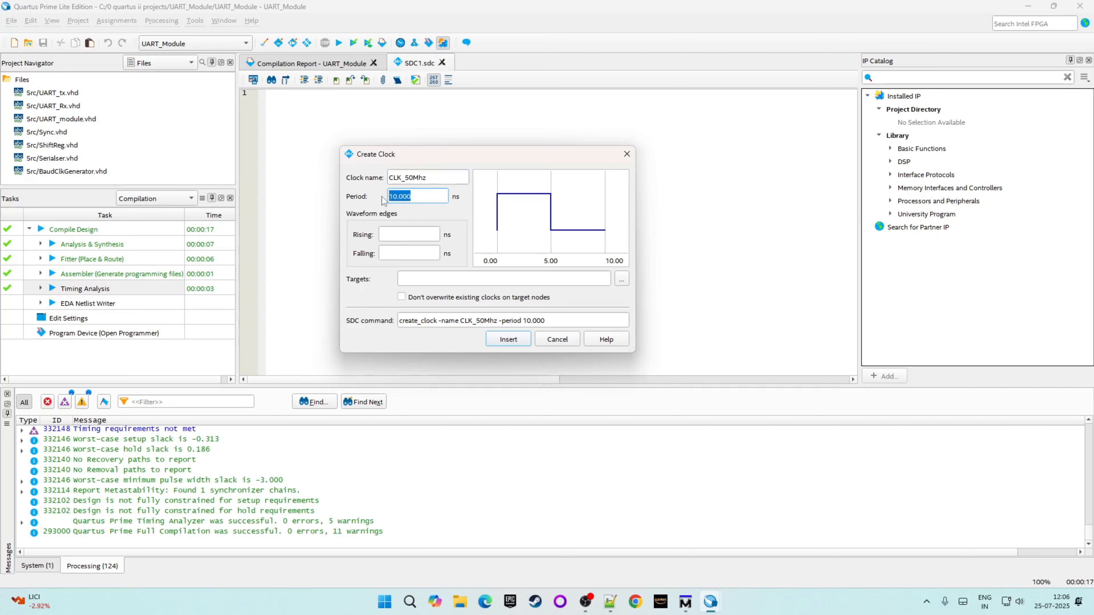
type("20")
- Find the design's ports with get_ports, assign clk as the clock target and insert the create_clock command into the constraints file
left_click(622, 279)
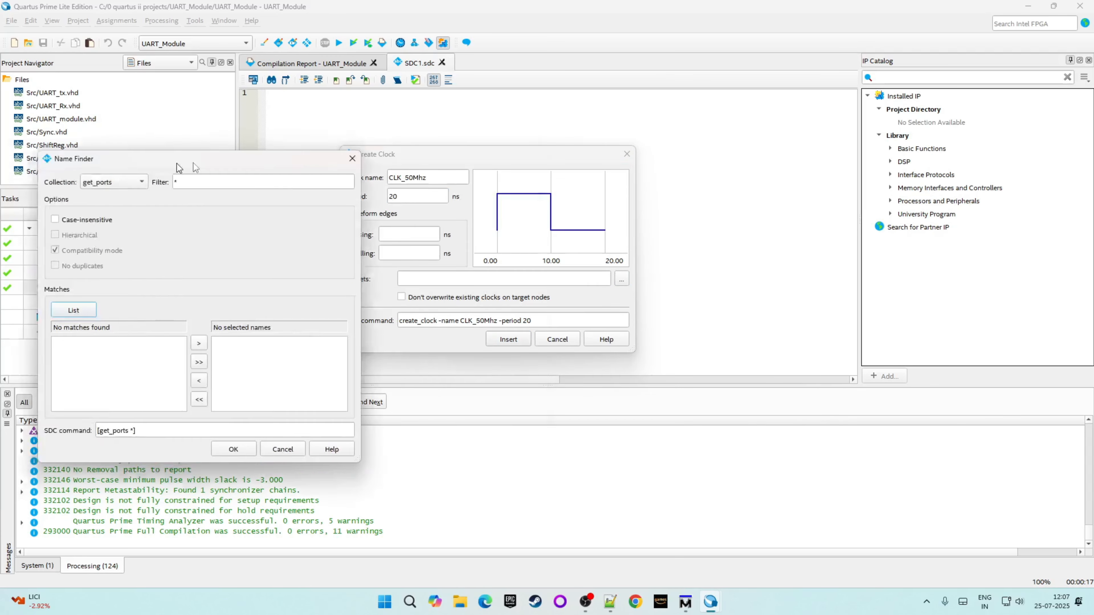
left_click_drag(159, 157, 812, 121)
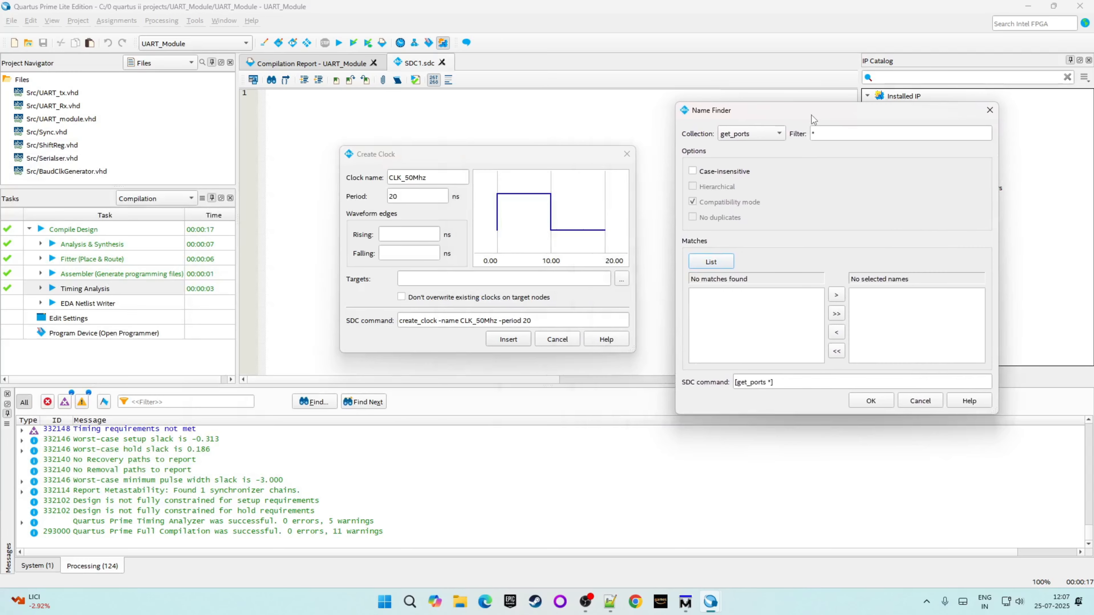
left_click(773, 135)
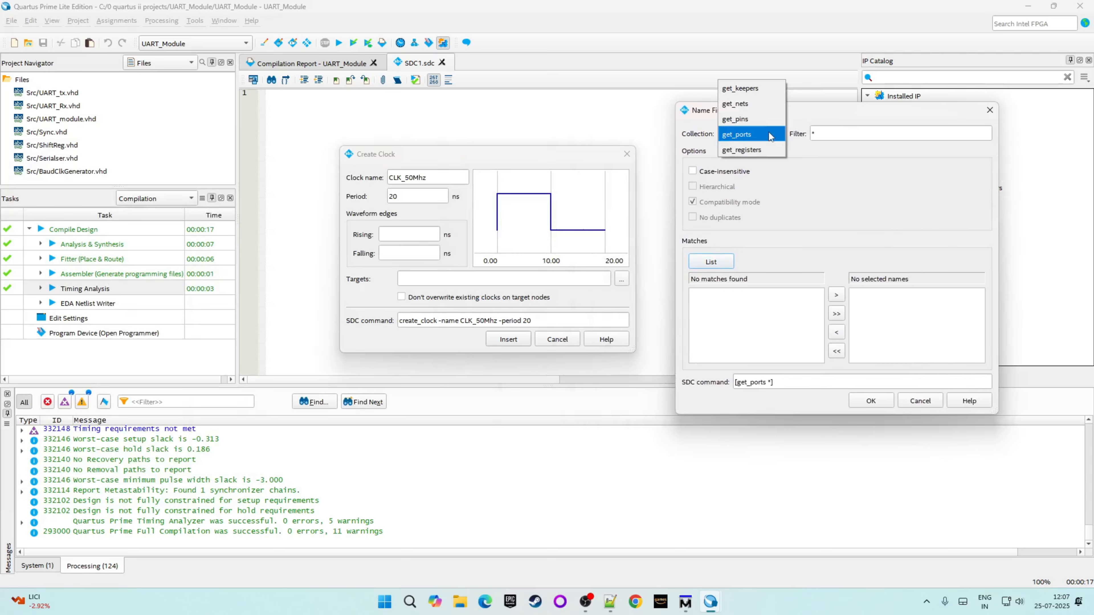
left_click(772, 138)
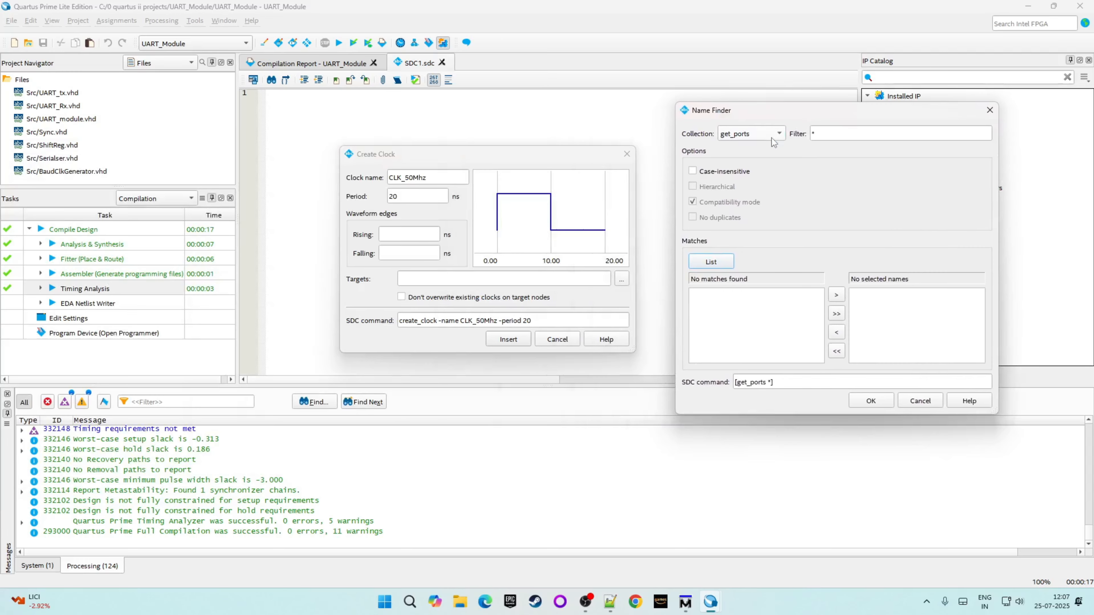
left_click(711, 262)
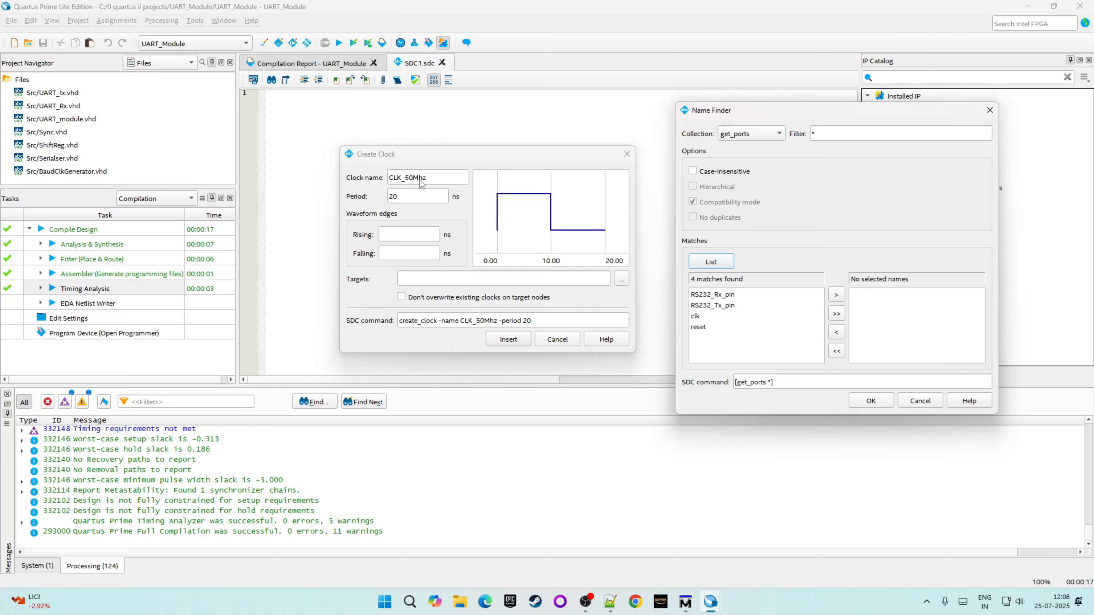
left_click(698, 317)
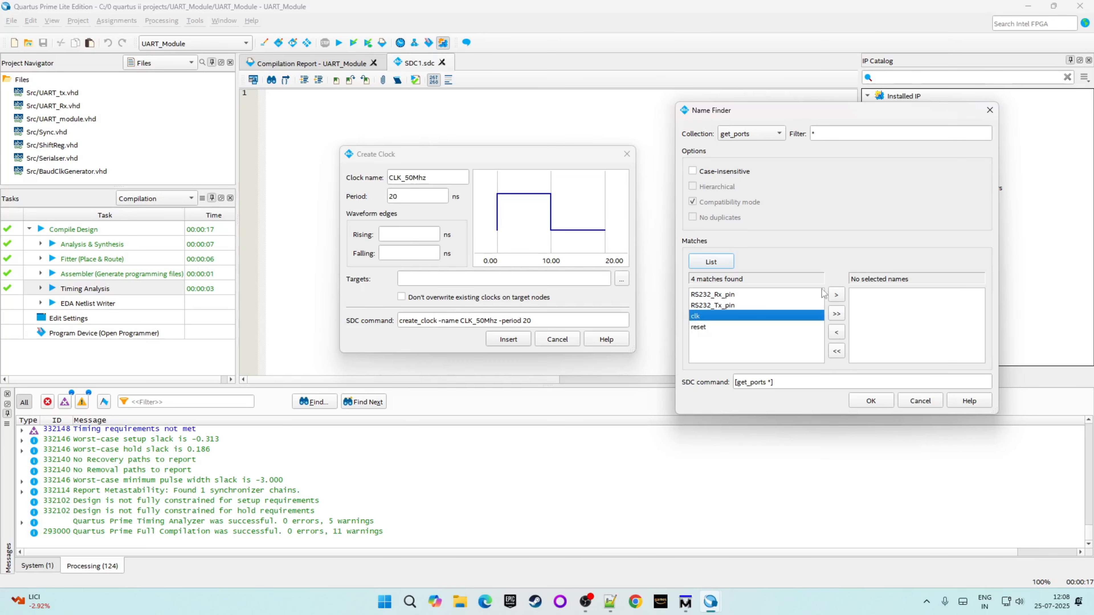
left_click(835, 295)
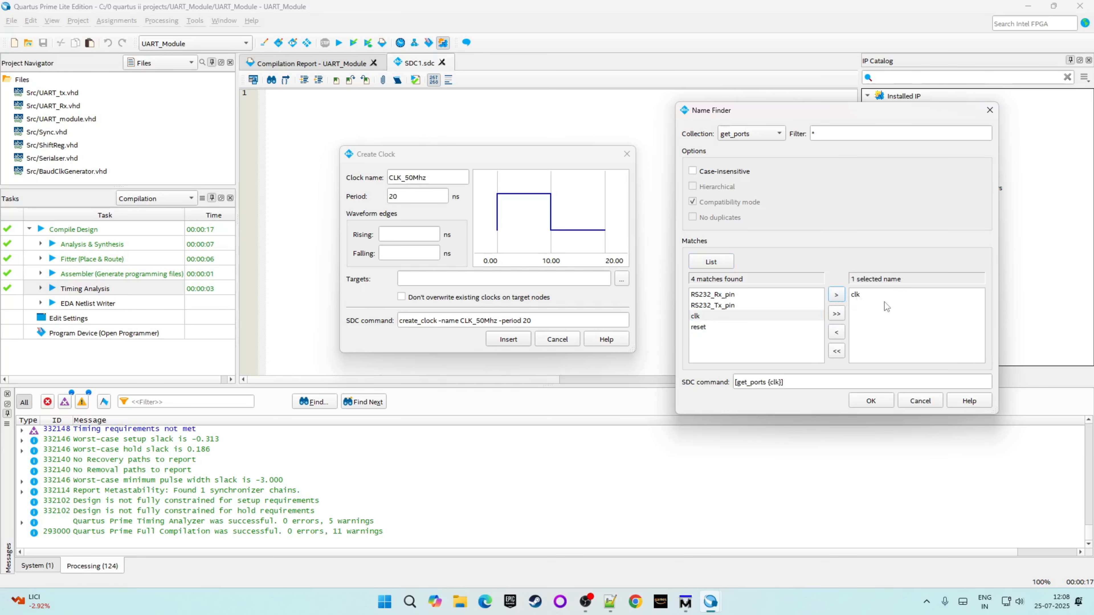
left_click(881, 407)
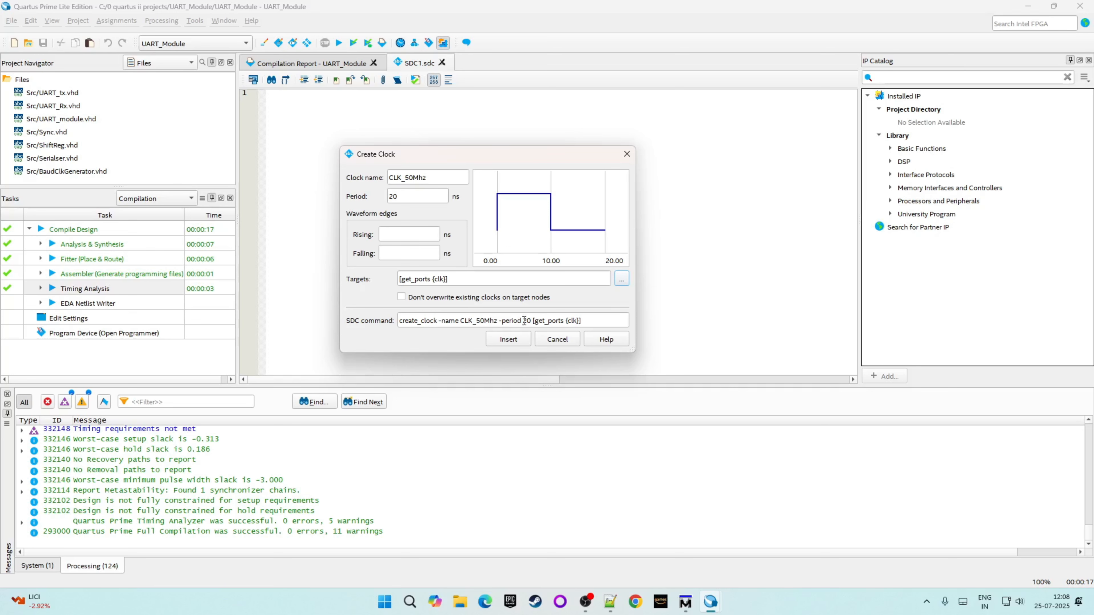
left_click(517, 340)
- Save the constraints file as Timing_Constraint, added to the current project, and run a full compilation
left_click(551, 123)
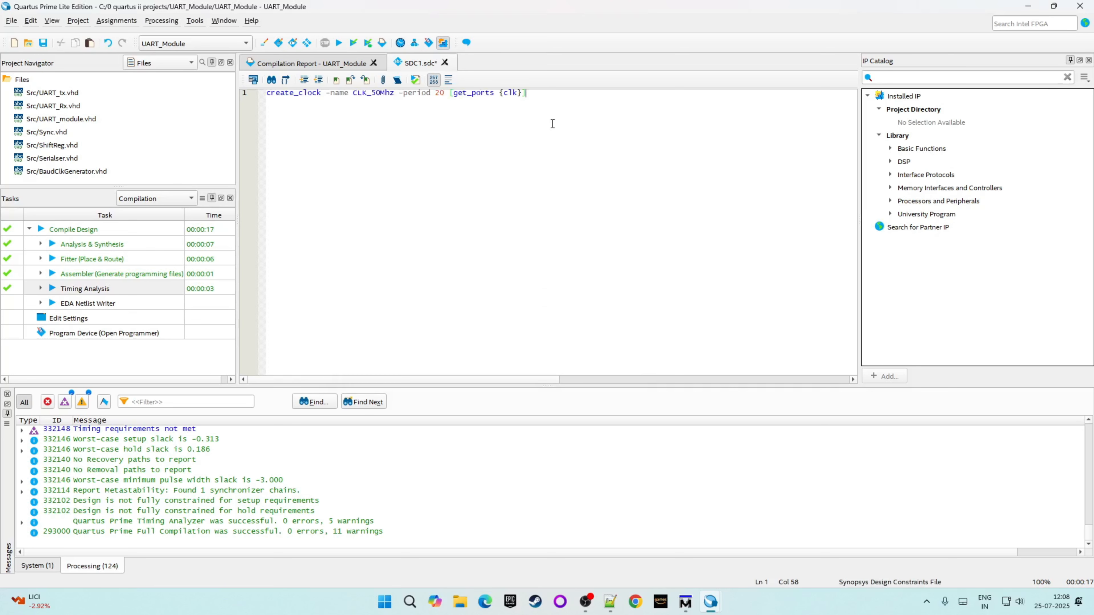
key("Return")
key("ctrl+s")
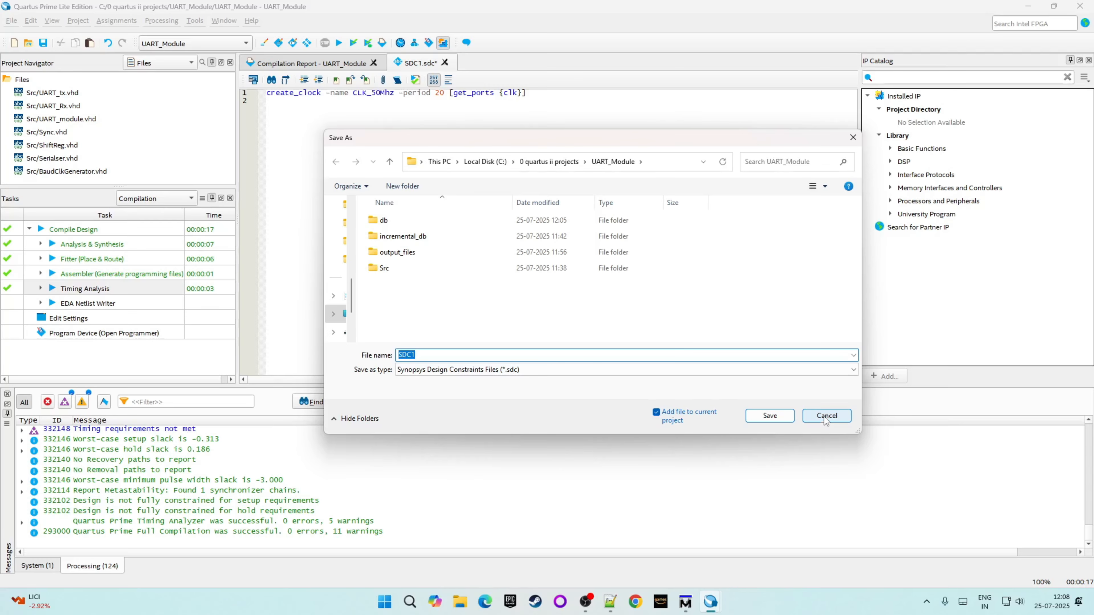
type("Timing_Constraint")
left_click(770, 415)
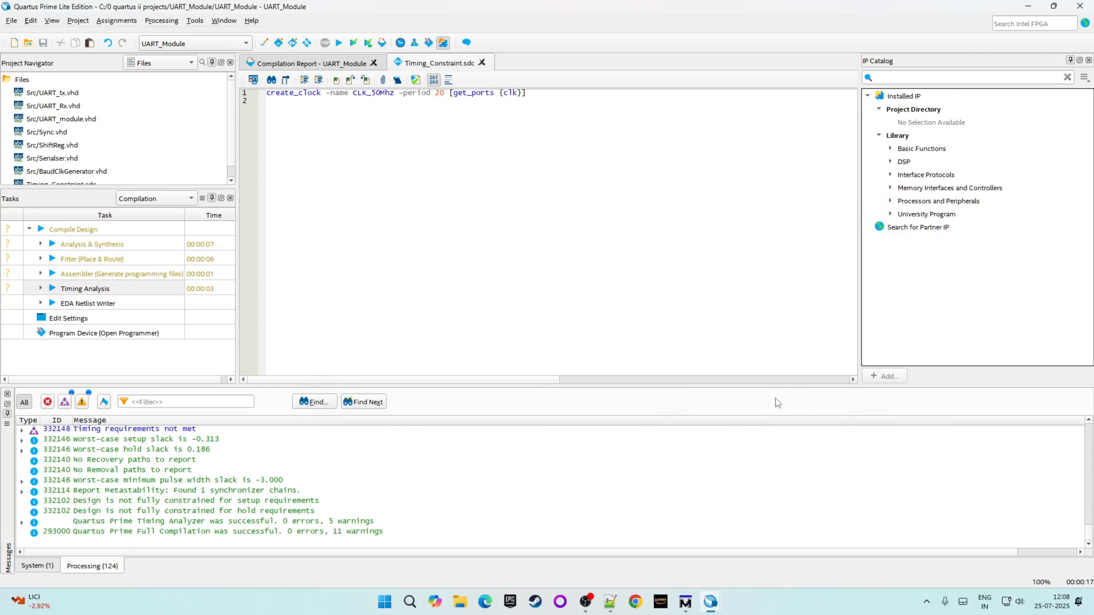
left_click(340, 45)
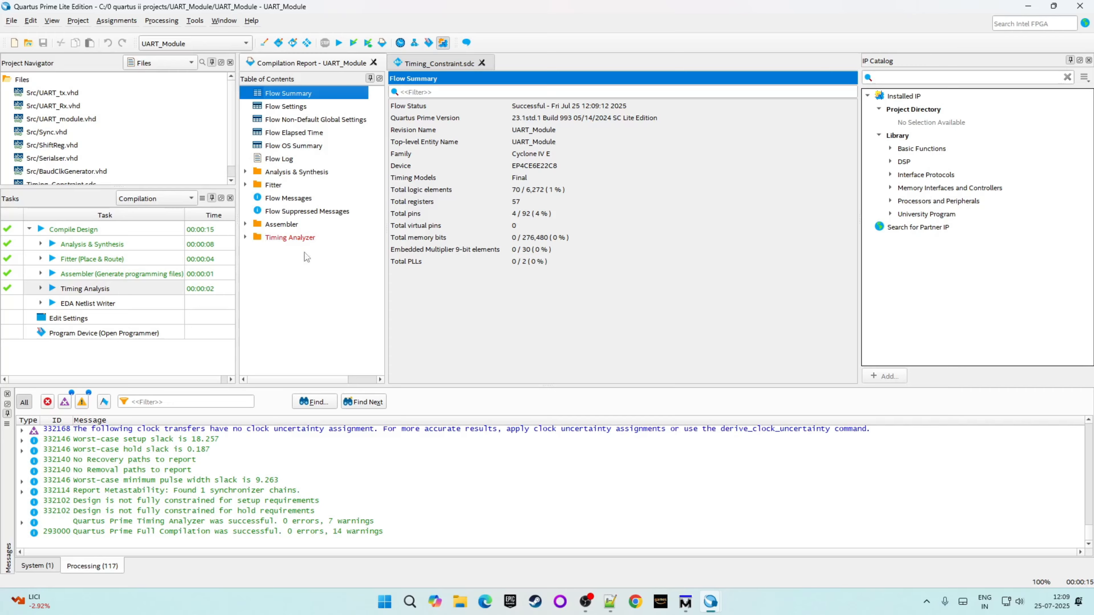
- Examine the Setup Summary of the Slow 1200mV 85C Model and look through the other timing models in the compilation report
left_click(245, 238)
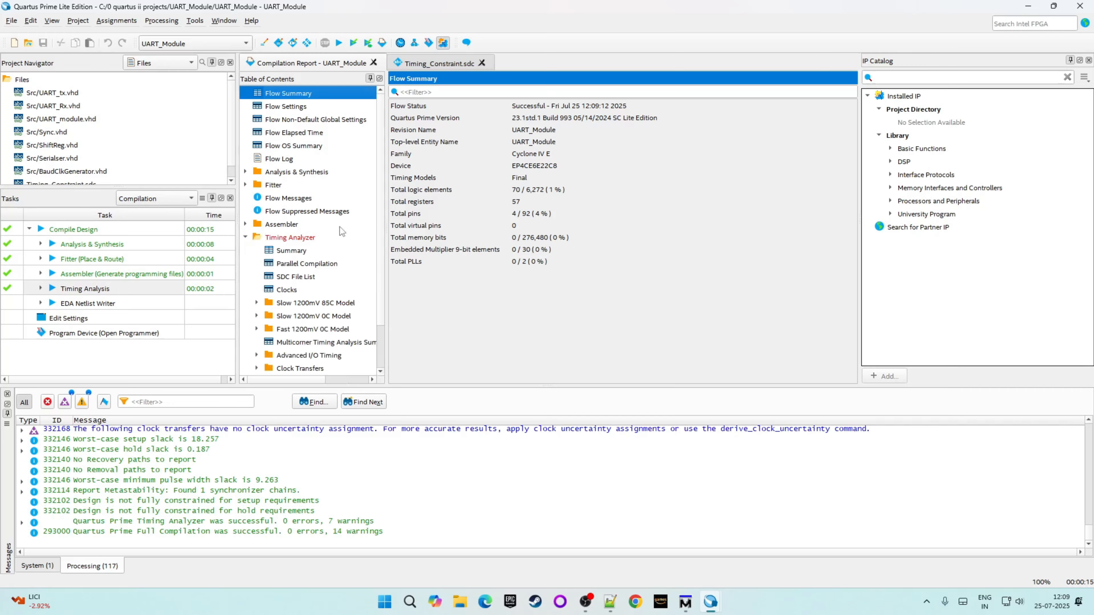
scroll(339, 227, "down", 1)
scroll(339, 227, "down", 1)
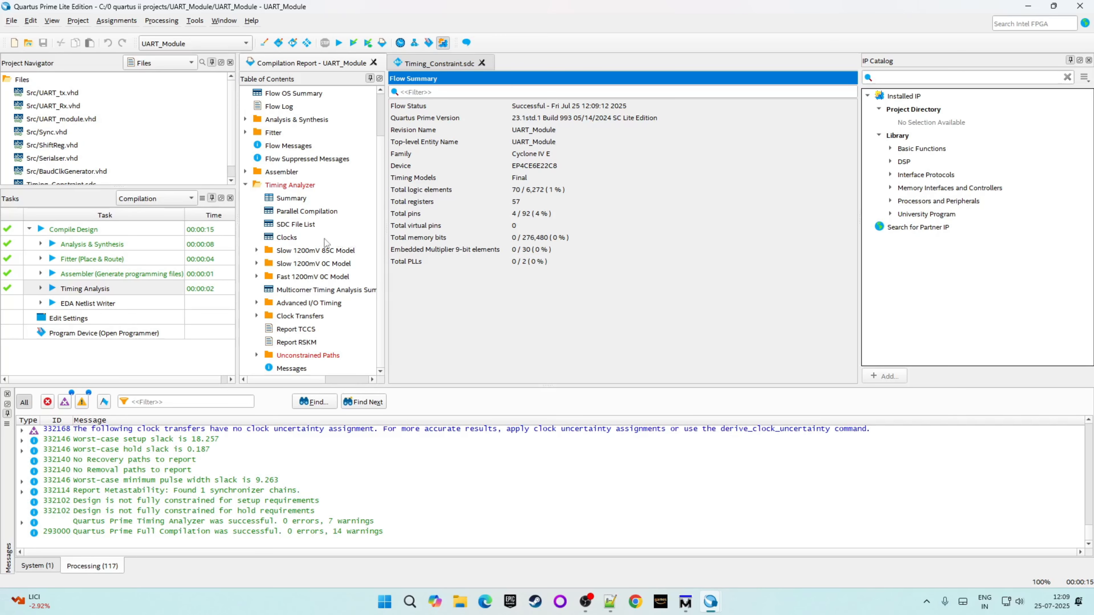
left_click(257, 251)
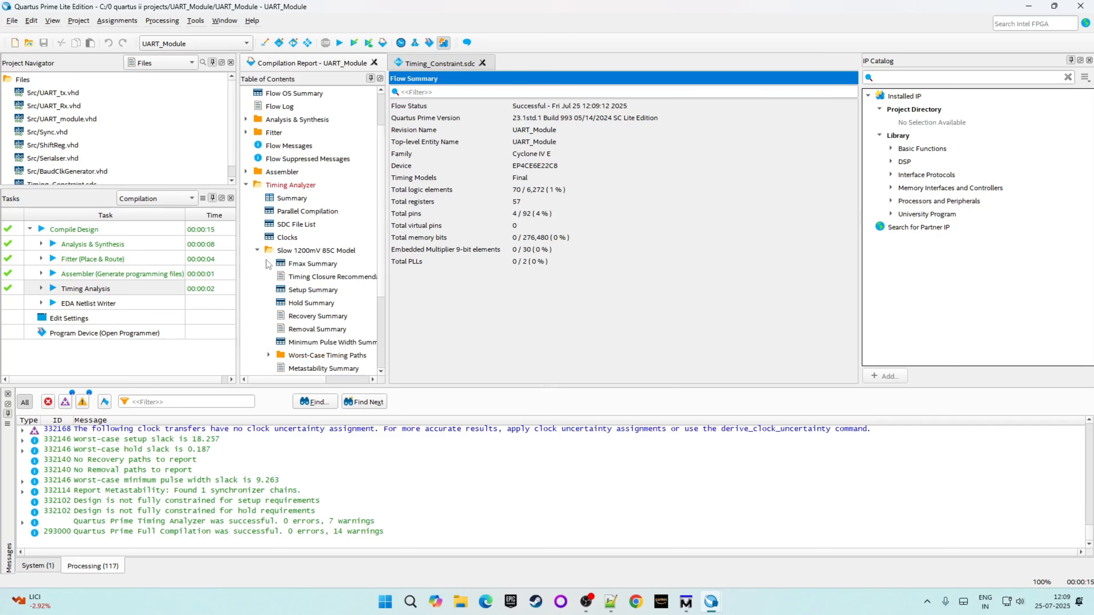
left_click(311, 290)
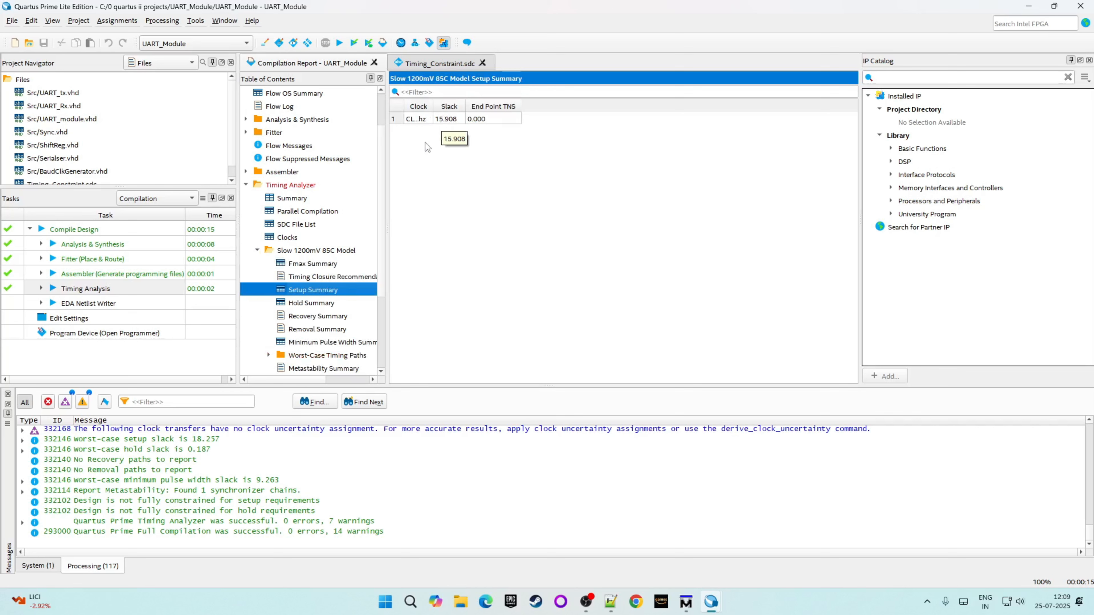
left_click(258, 250)
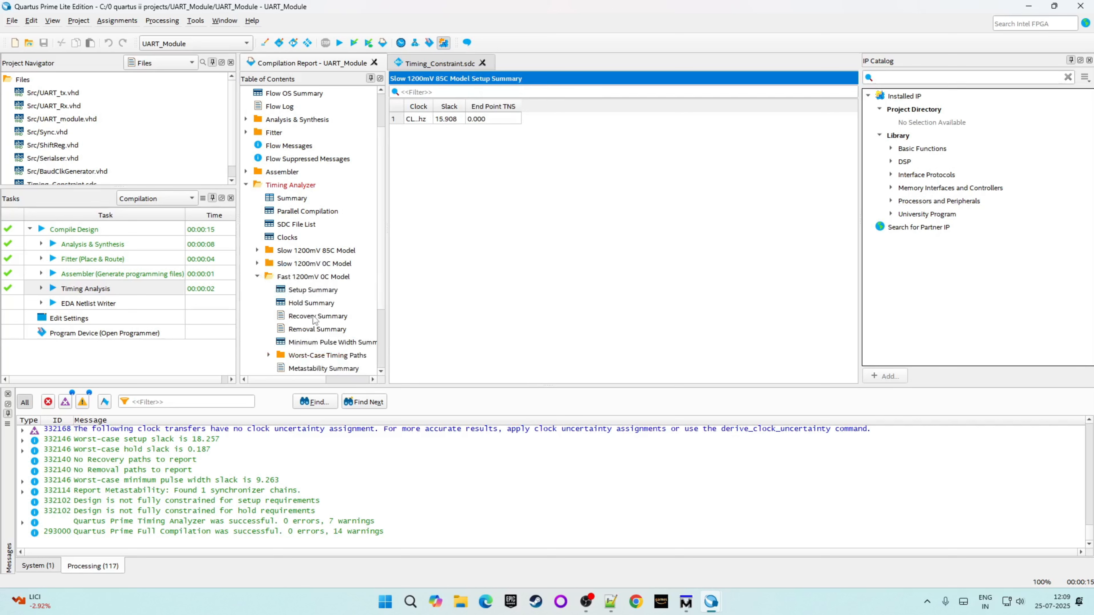
left_click(258, 276)
scroll(290, 191, "up", 2)
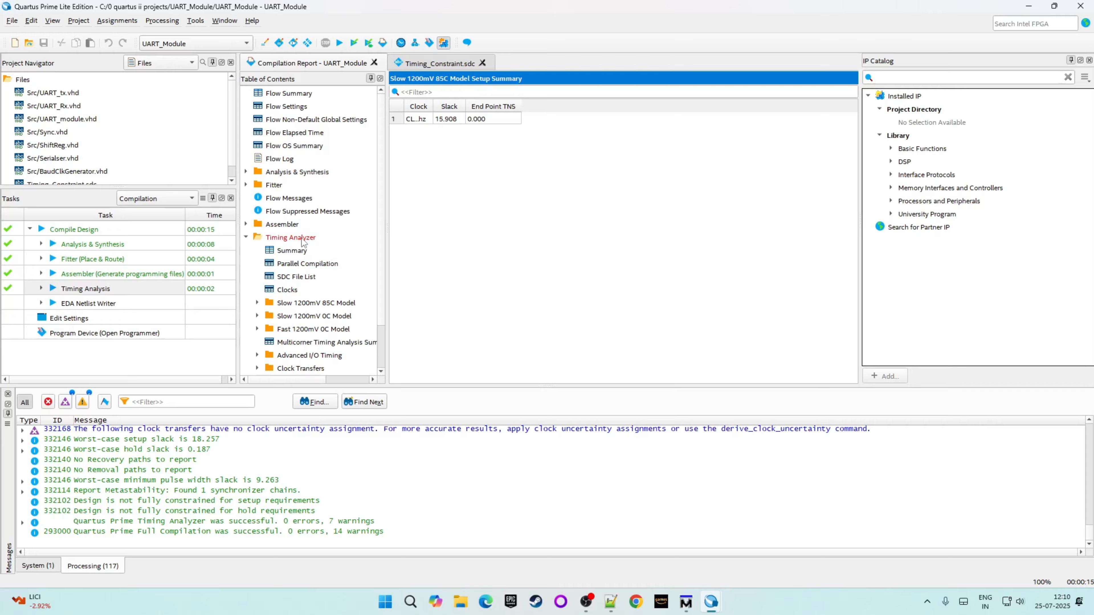
- Examine the Unconstrained Paths summary for unconstrained input and output ports in the Timing Analyzer report
scroll(307, 239, "down", 1)
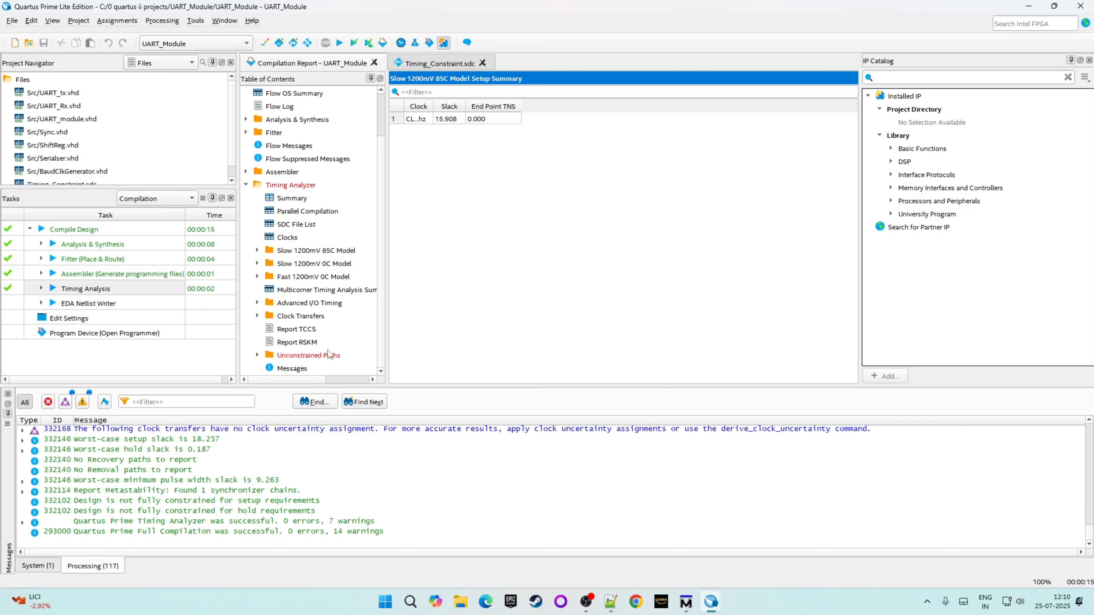
left_click(257, 355)
scroll(273, 356, "down", 1)
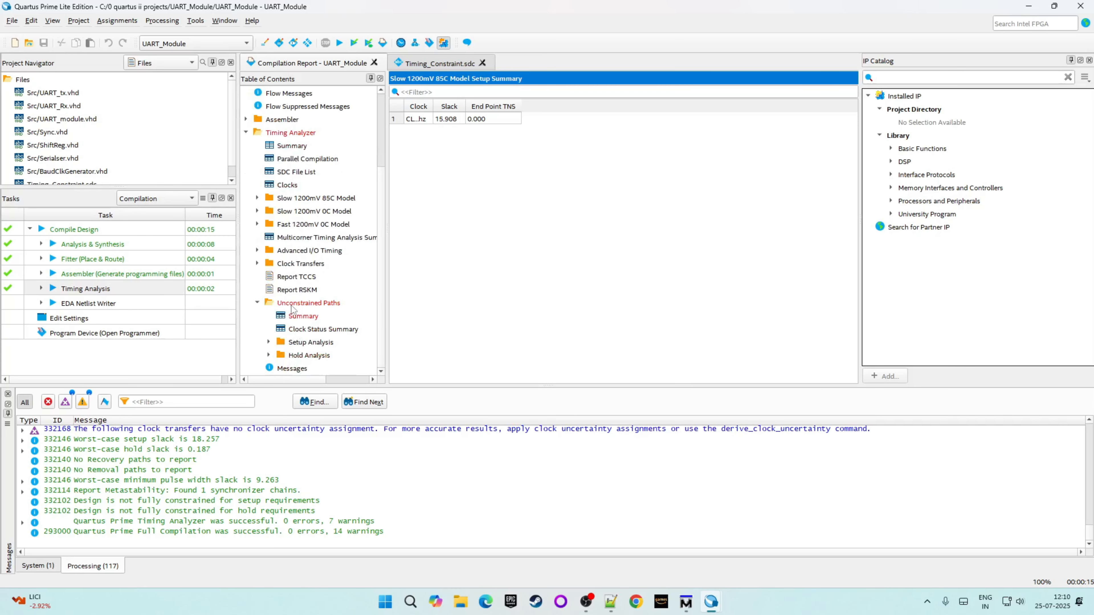
left_click(307, 318)
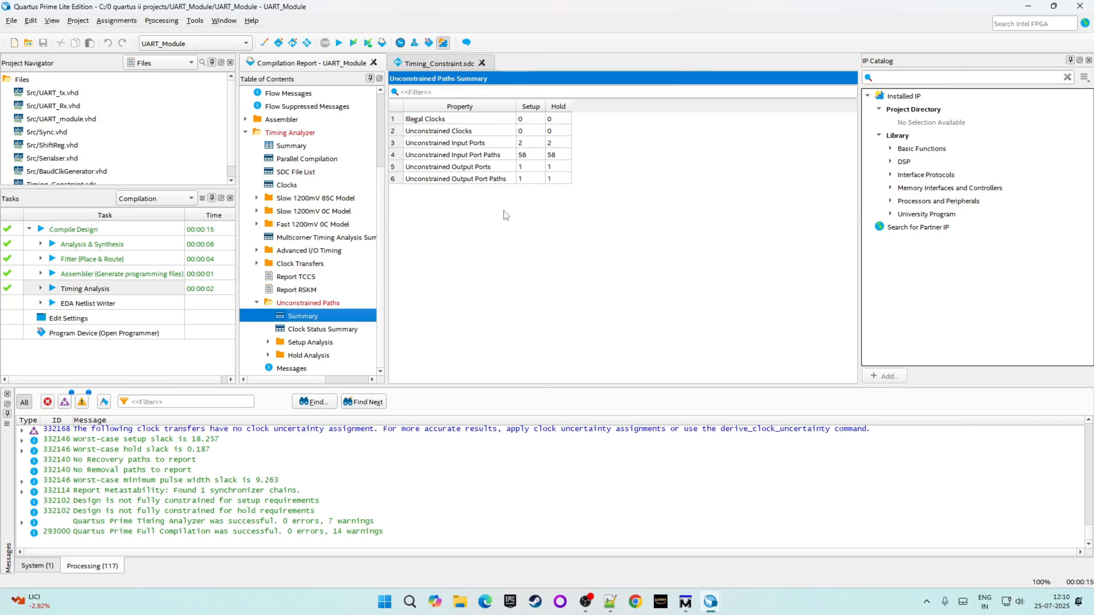
left_click(412, 144)
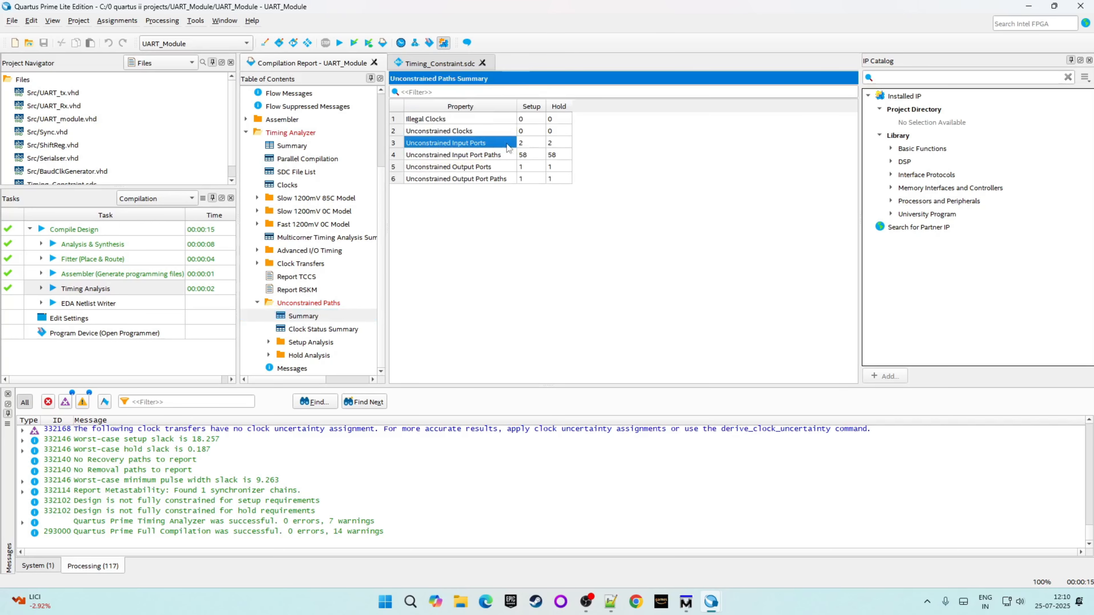
left_click(503, 185)
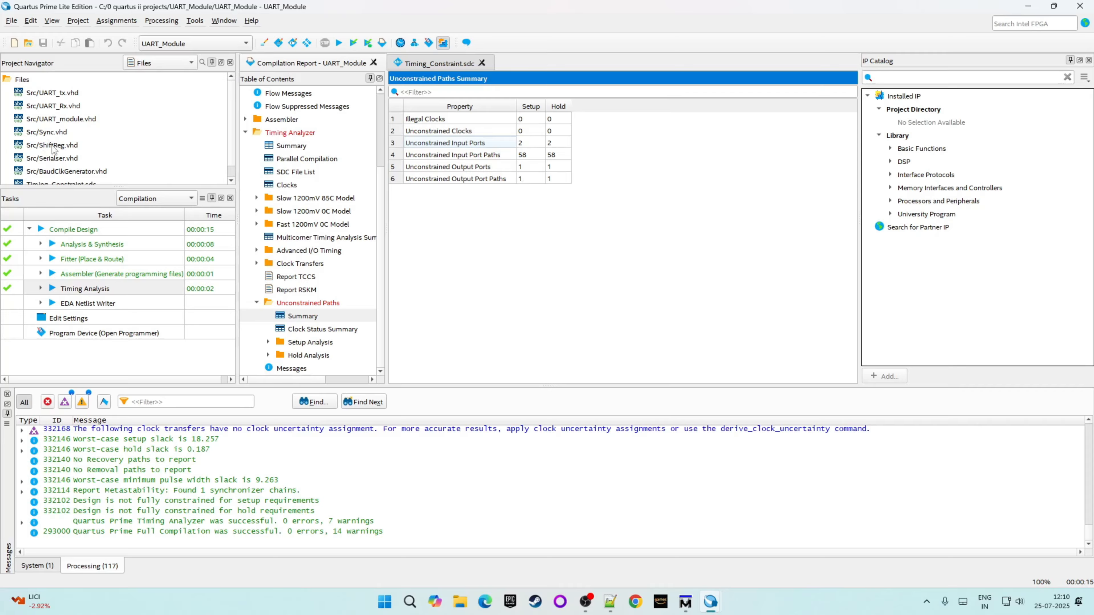
- Locate UART_module.vhd among the project files and bring Timing_Constraint.sdc back up for editing
scroll(54, 148, "down", 1)
left_click(83, 108)
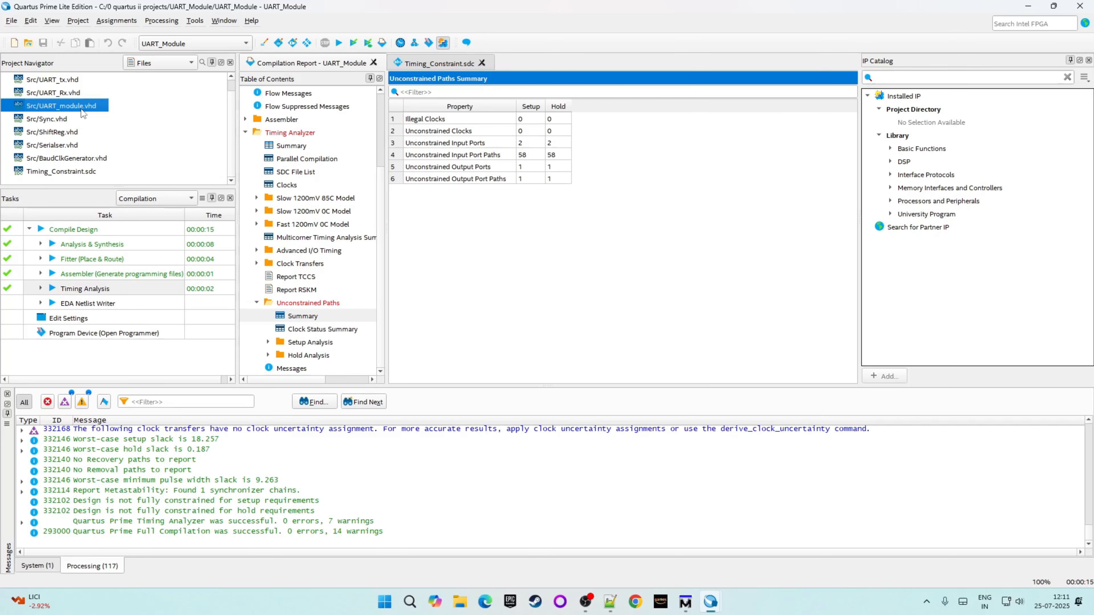
left_click(437, 64)
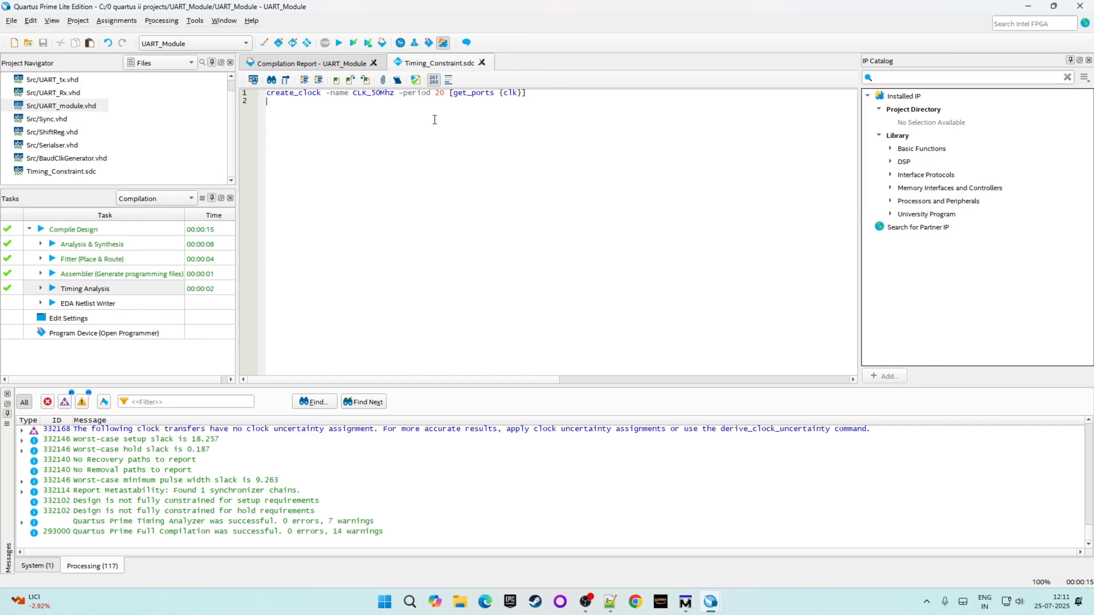
left_click(30, 22)
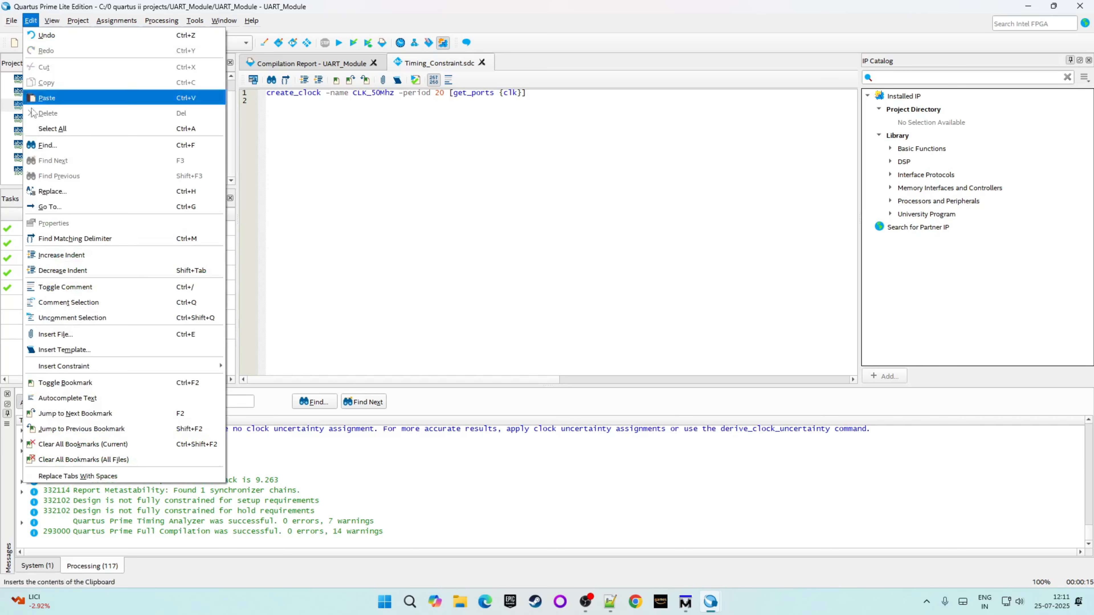
mouse_move(76, 368)
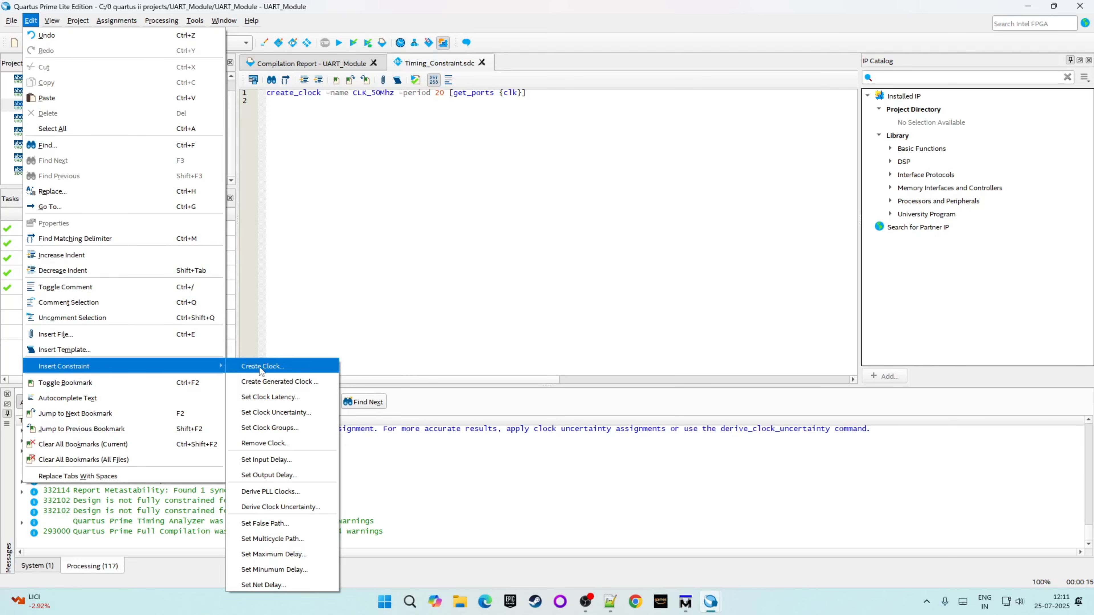
left_click(307, 524)
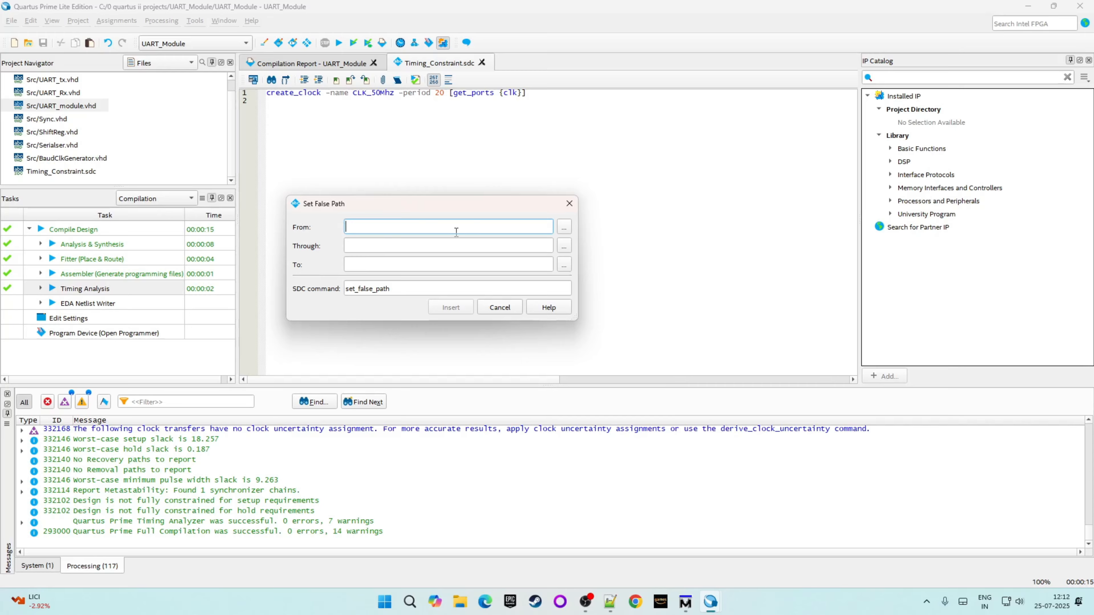
left_click(564, 228)
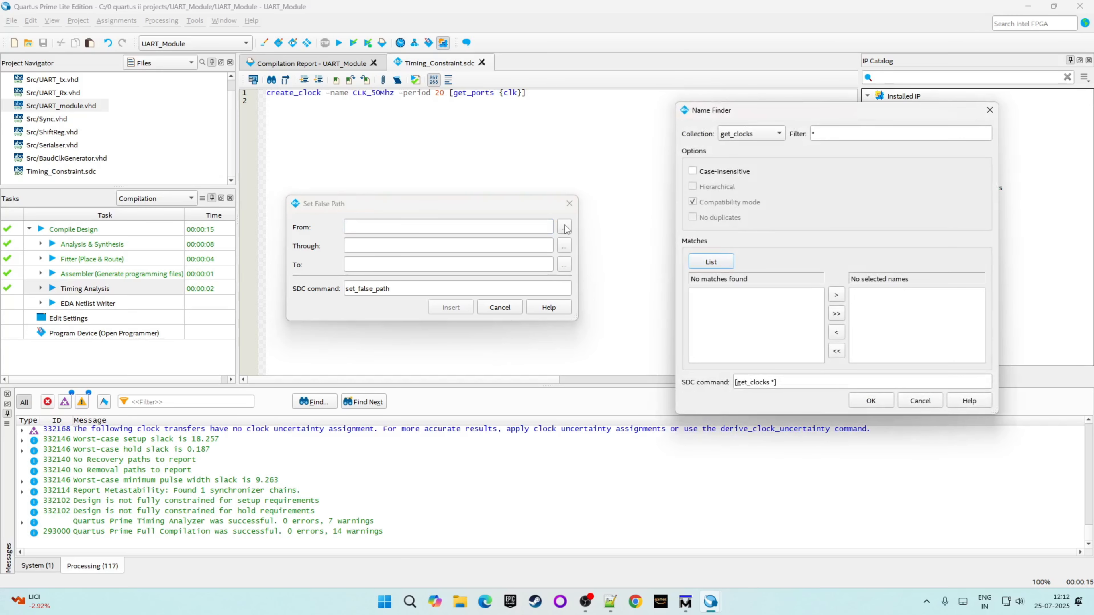
left_click(767, 134)
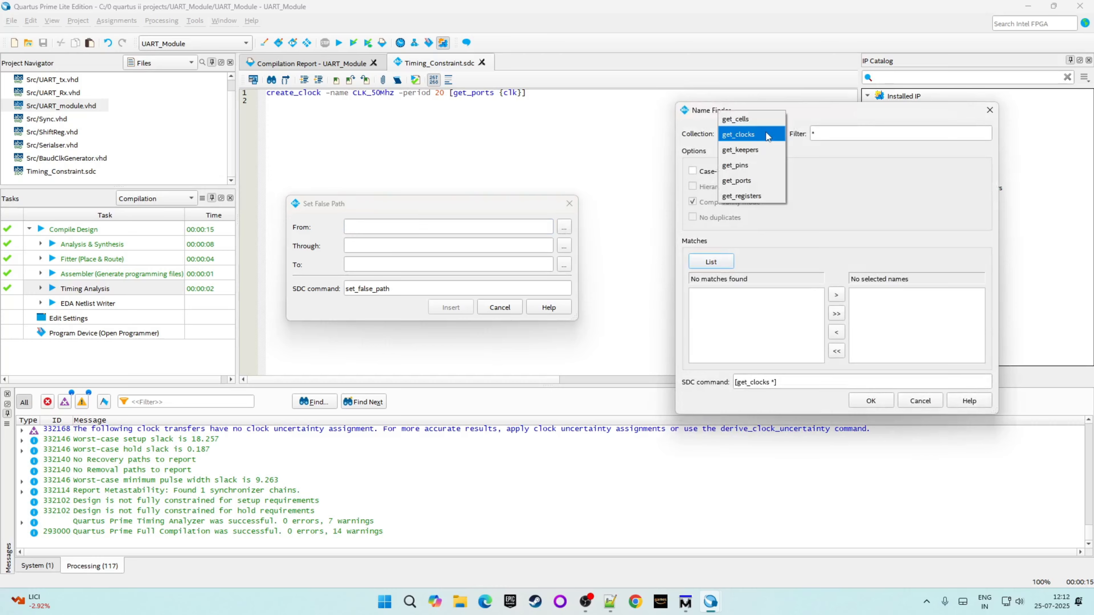
left_click(750, 181)
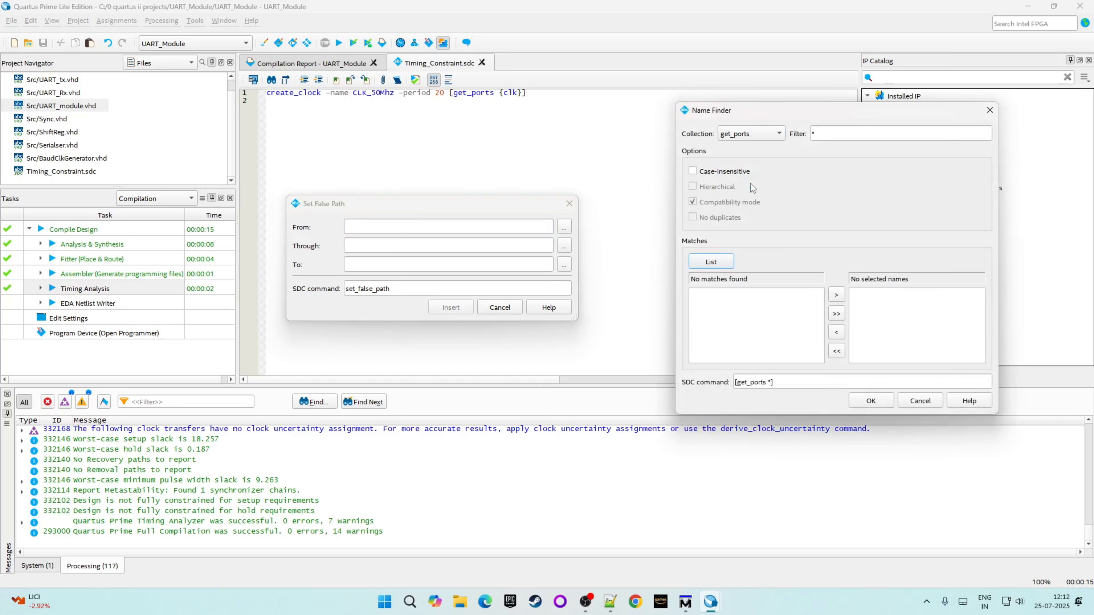
left_click(719, 262)
mouse_move(715, 361)
left_mouse_down()
mouse_move(739, 364)
mouse_move(699, 365)
left_mouse_up()
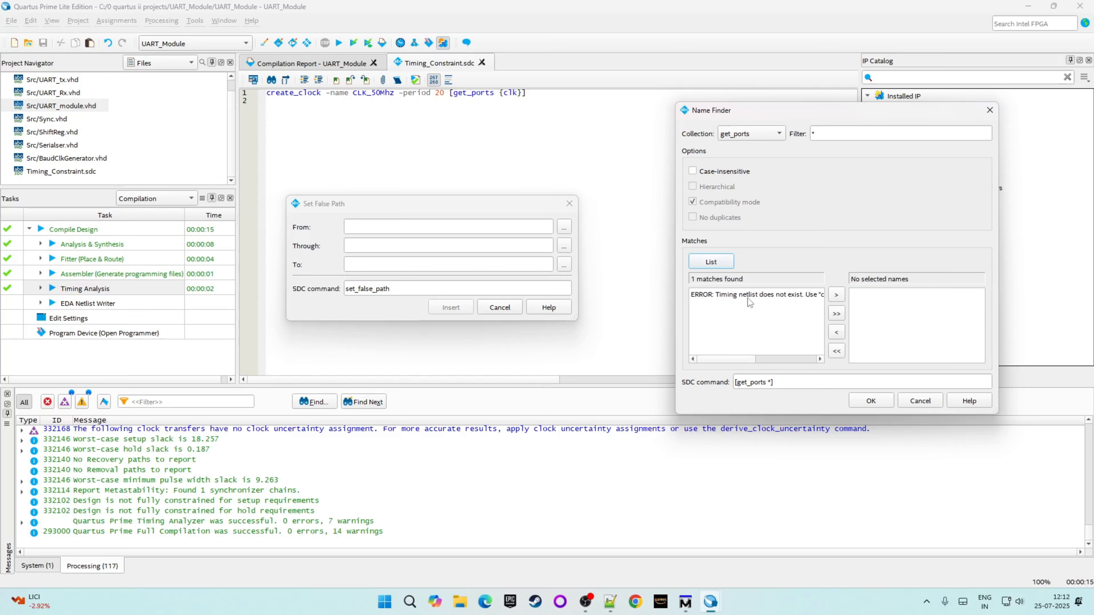
left_click_drag(729, 364, 753, 365)
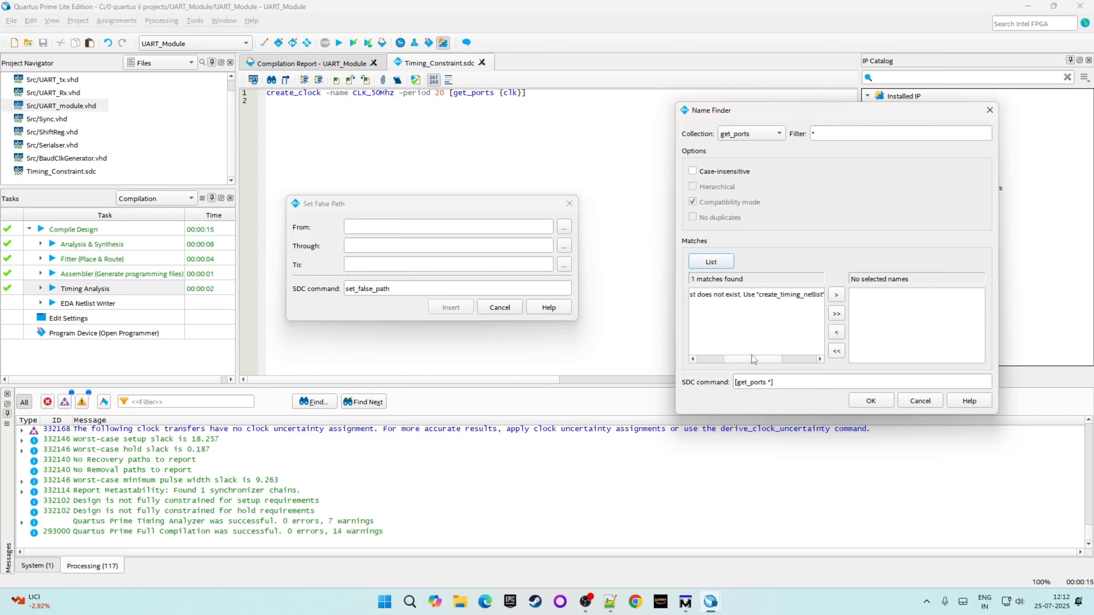
left_click(918, 402)
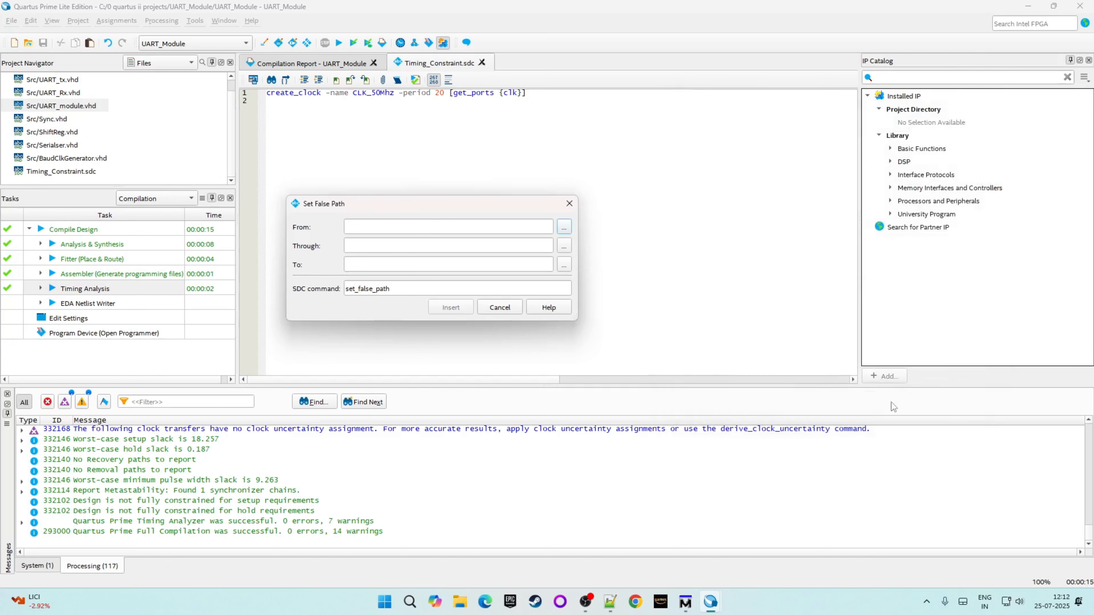
left_click(505, 307)
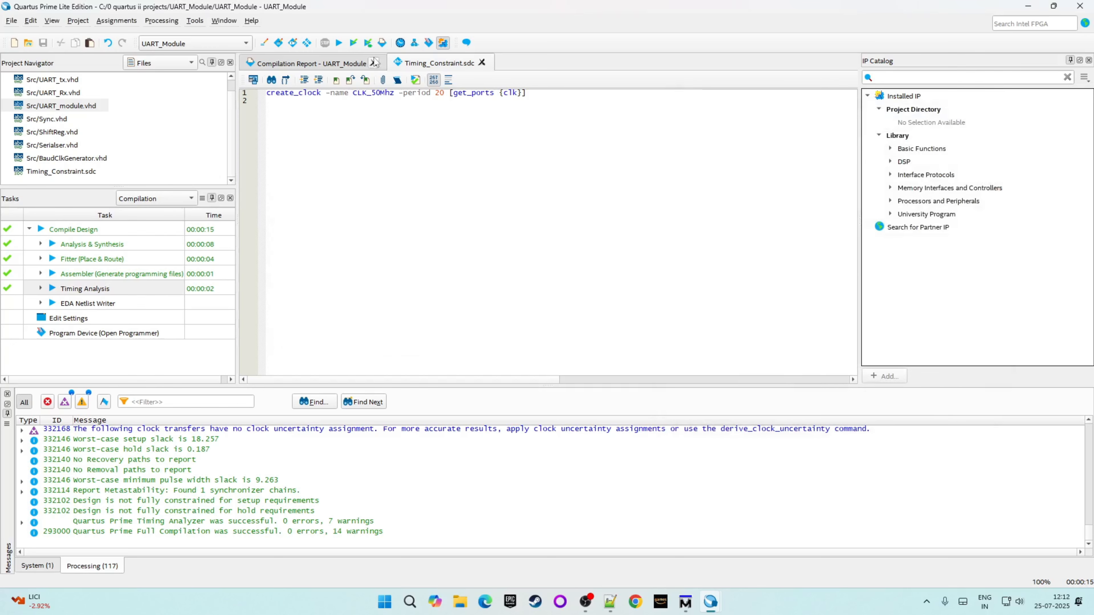
- Create and update the timing netlist in the Timing Analyzer using the project's SDC file, and return to the constraints file
left_click(399, 44)
left_click(752, 546)
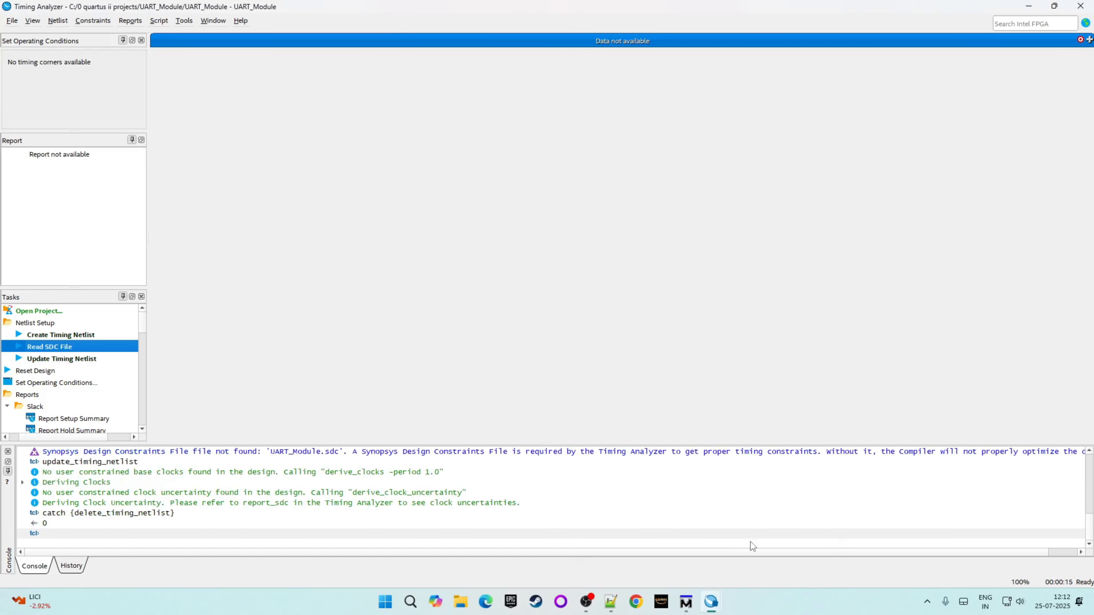
left_click(61, 361)
key("Up")
key("Up")
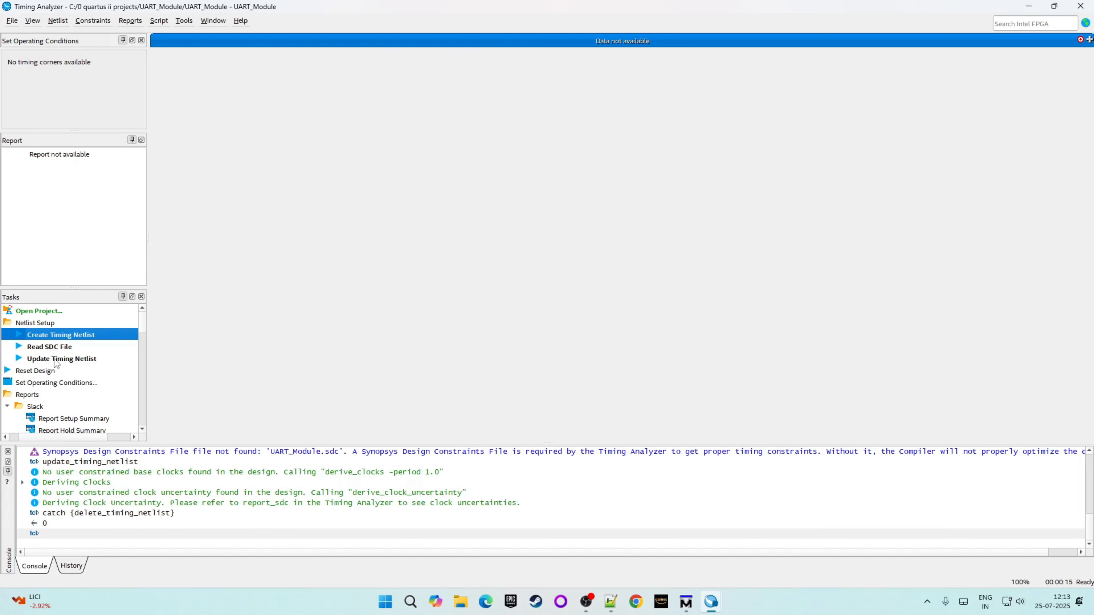
left_click(91, 365)
double_click(90, 365)
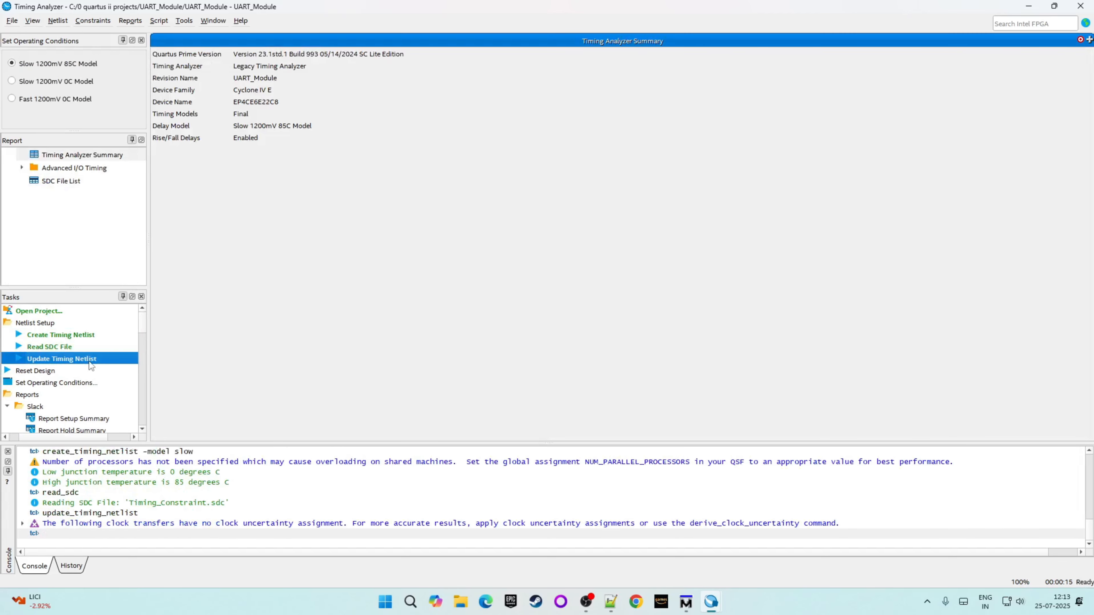
left_click(80, 345)
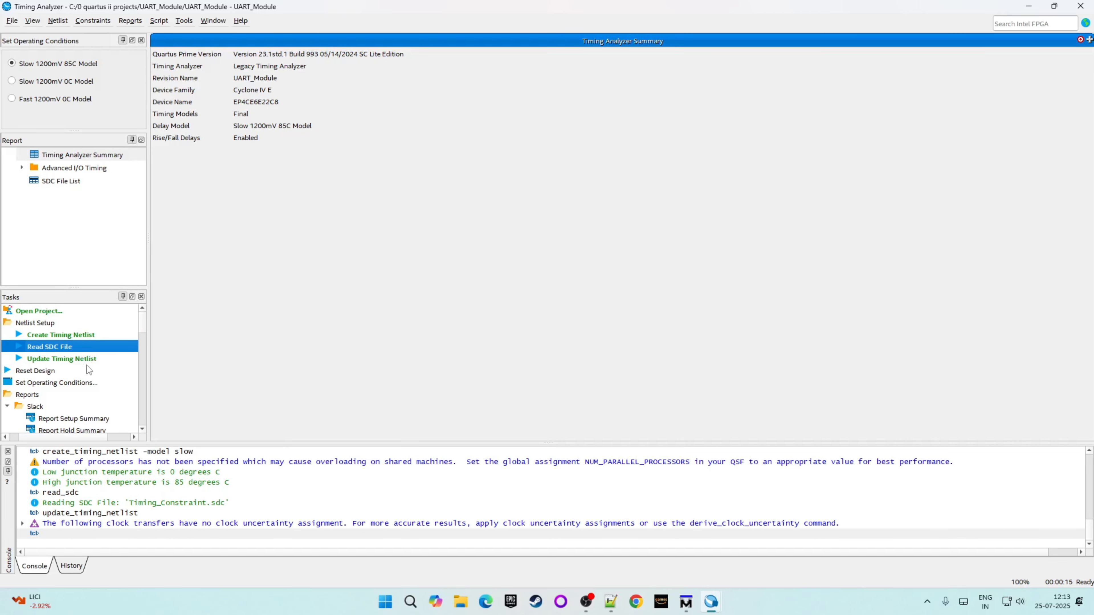
left_click(1028, 7)
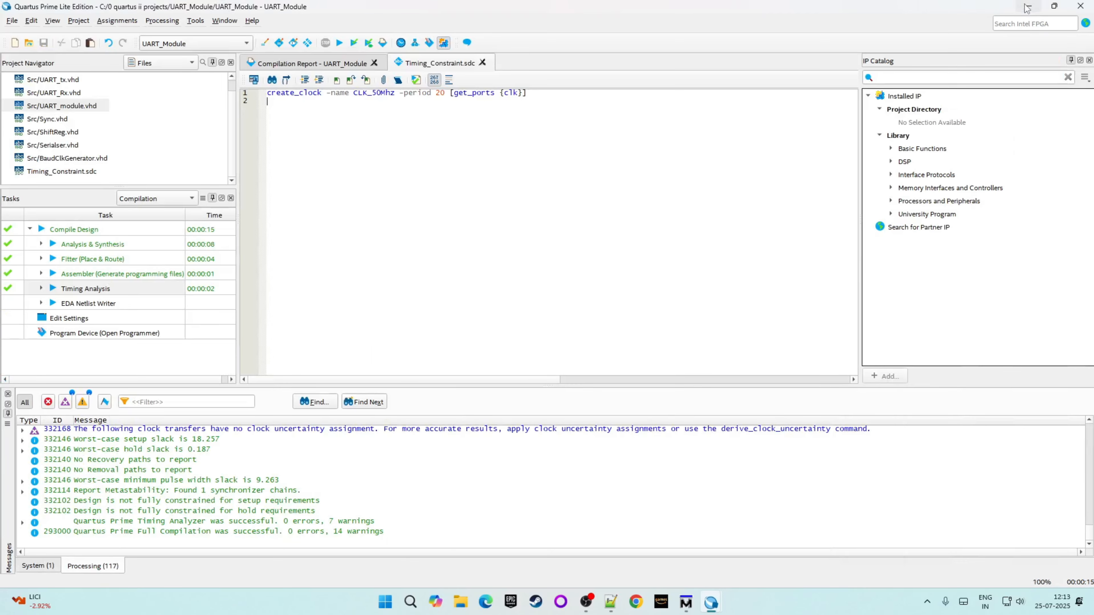
- Insert a false path constraint from the ports RS232_Rx_pin and reset into Timing_Constraint.sdc and save the file
left_click(32, 21)
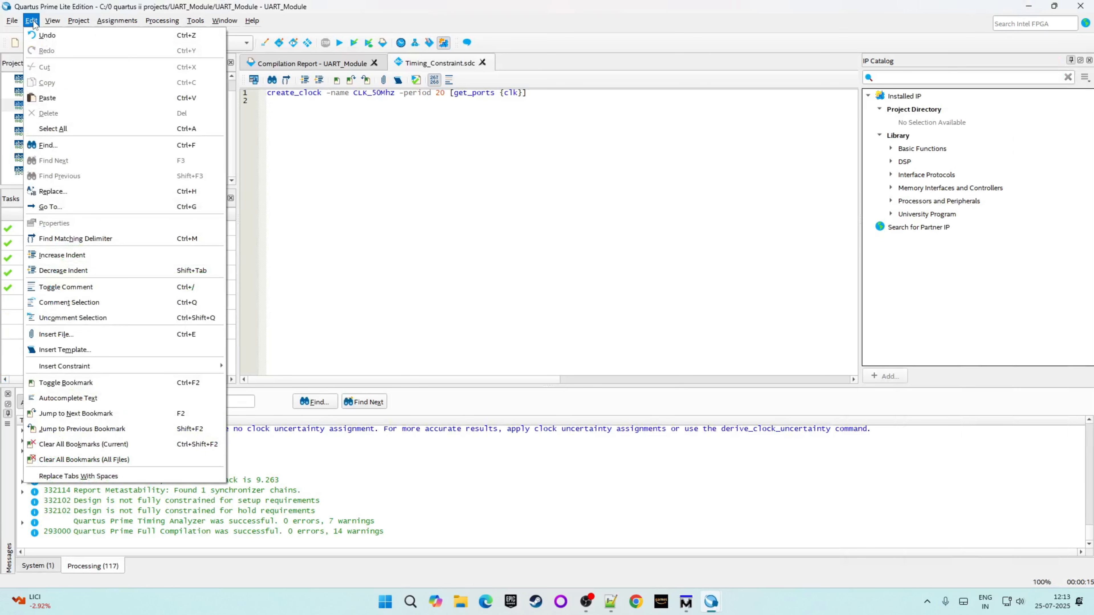
mouse_move(81, 367)
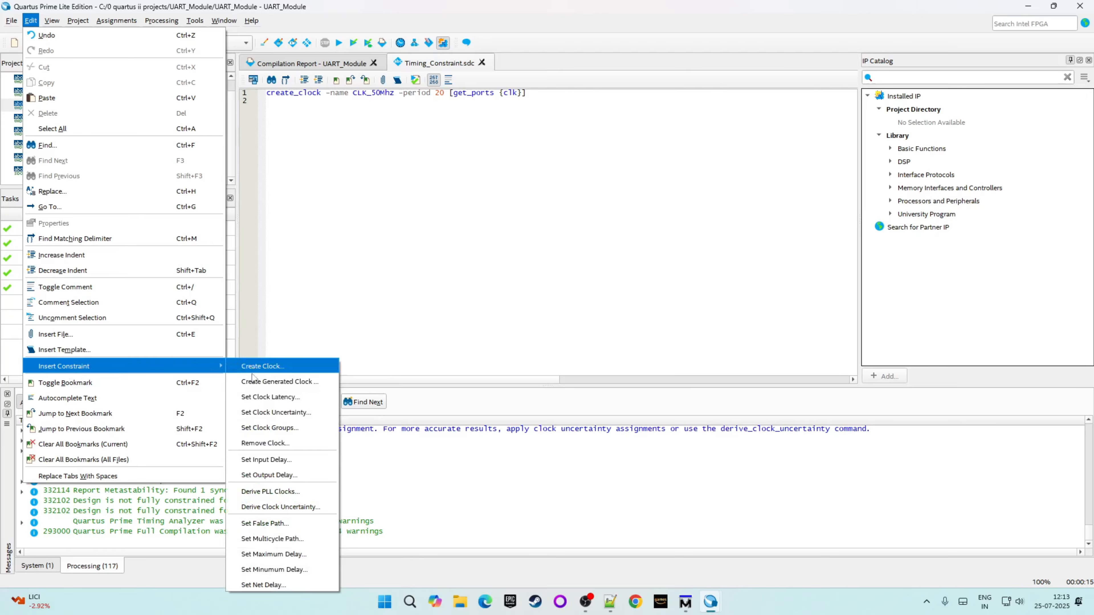
left_click(284, 524)
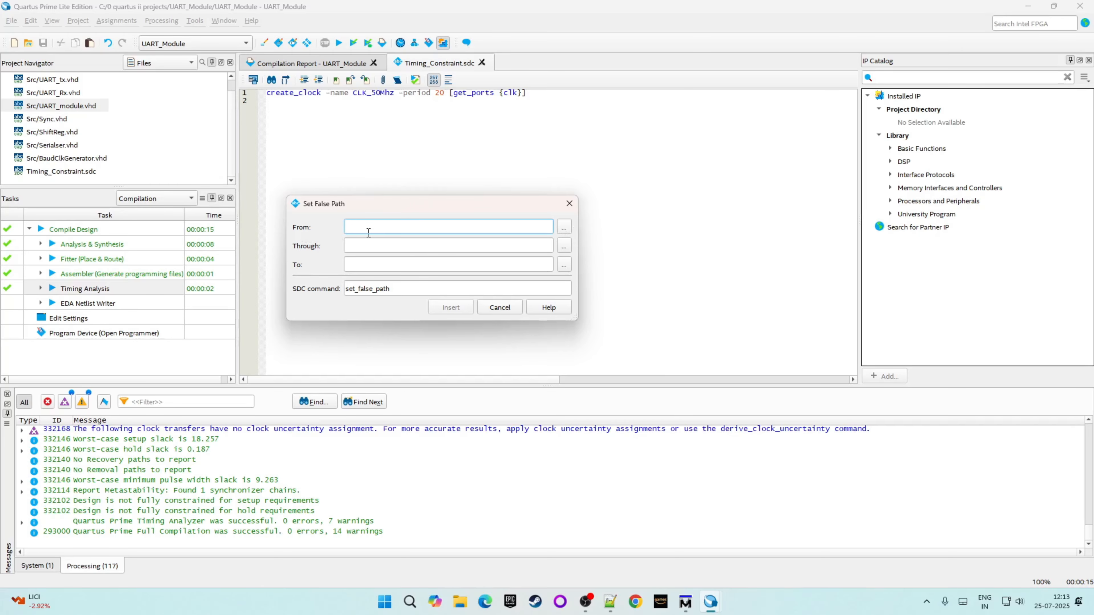
left_click(564, 227)
left_click(749, 136)
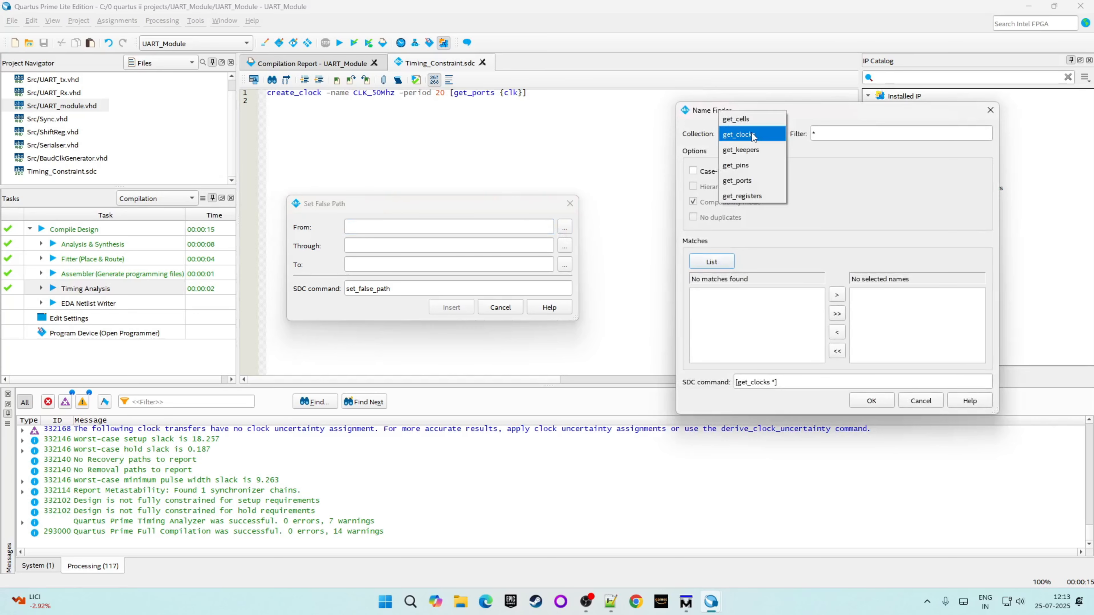
left_click(745, 184)
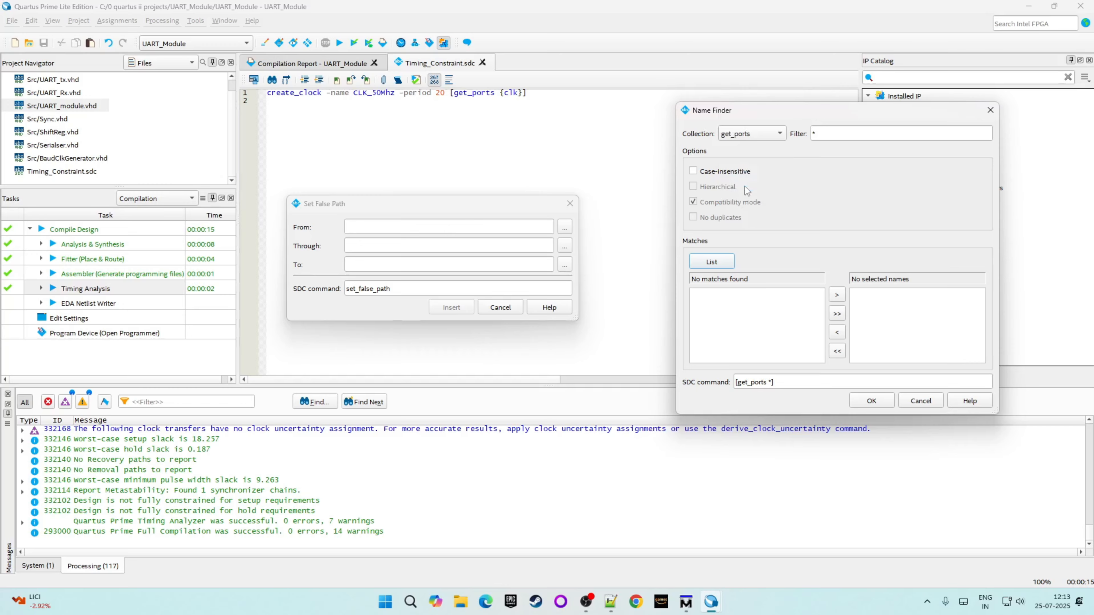
left_click(724, 263)
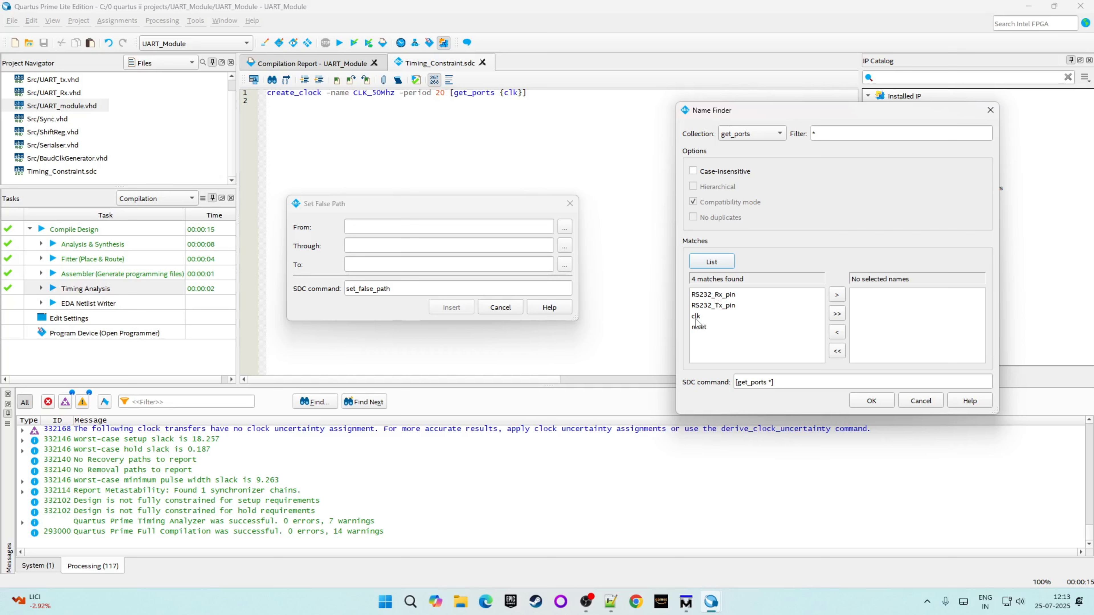
left_click(726, 298)
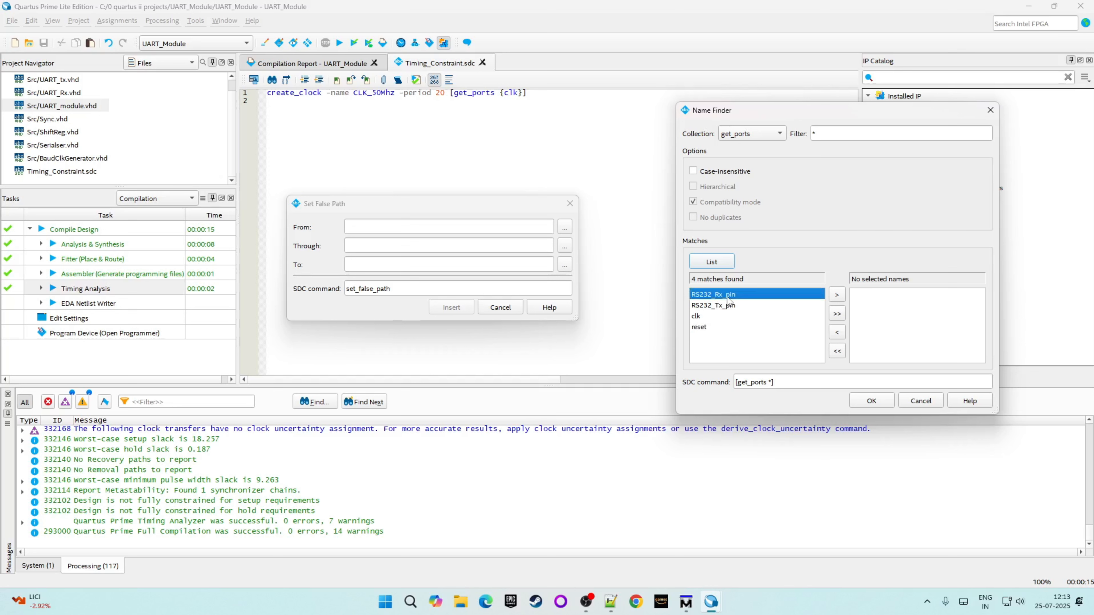
left_click(706, 328, "ctrl")
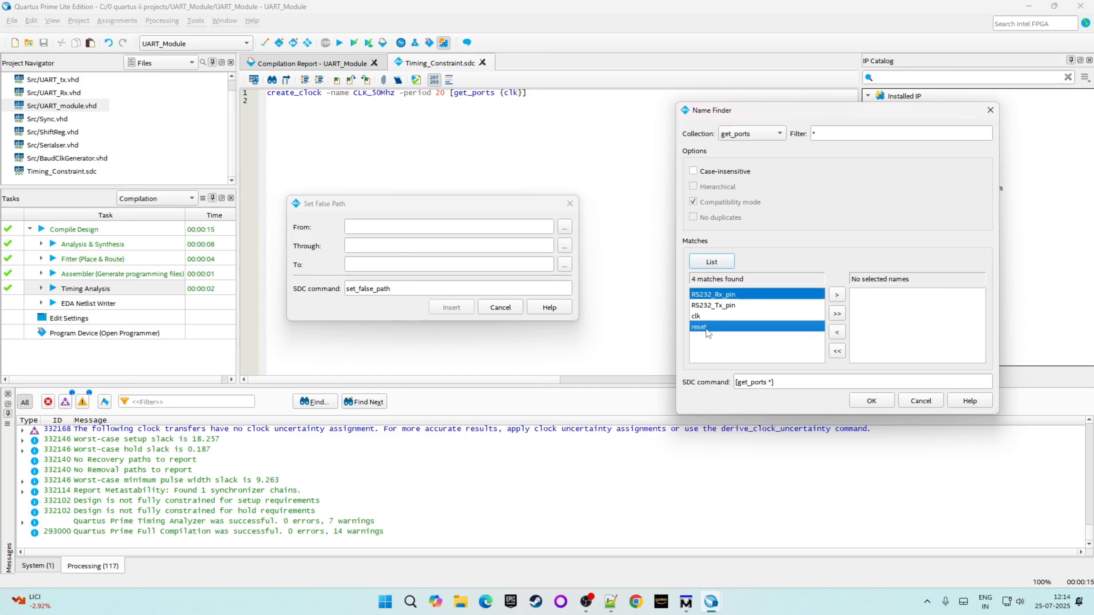
left_click(836, 295)
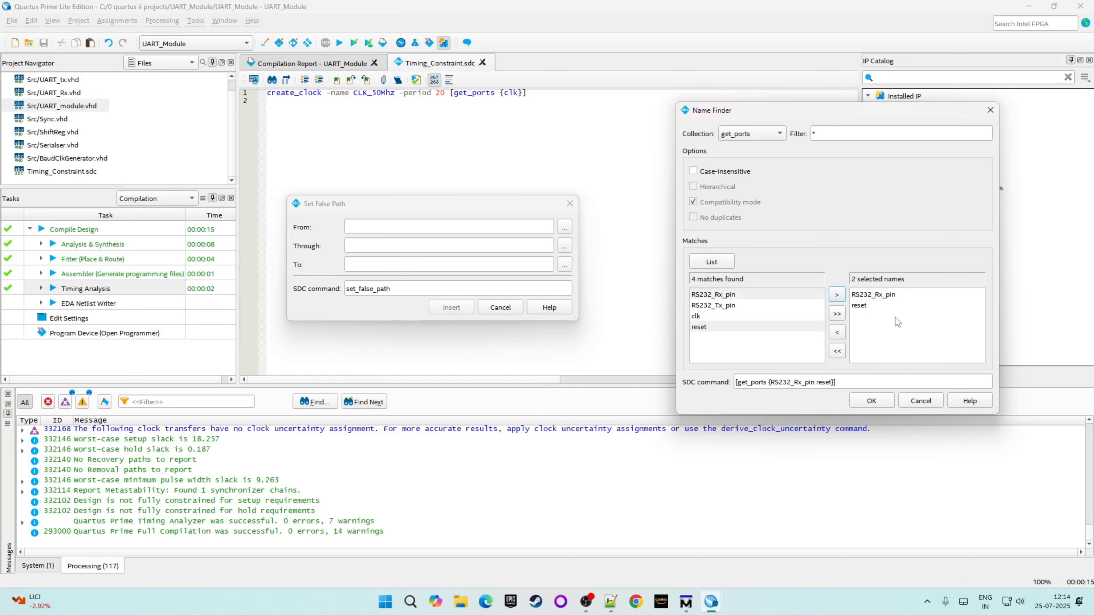
left_click(867, 401)
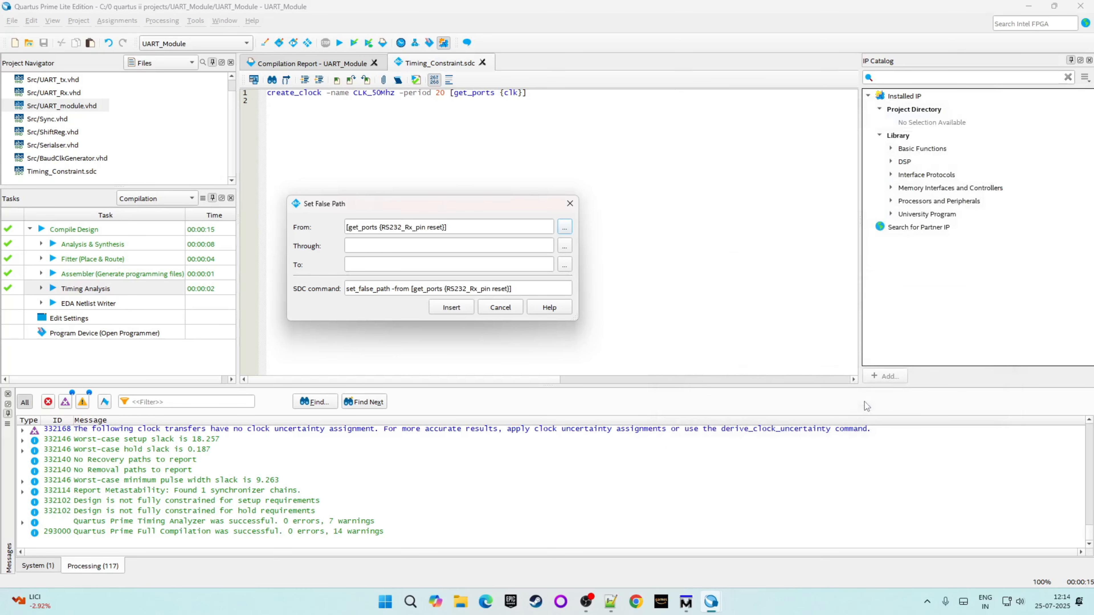
left_click(452, 307)
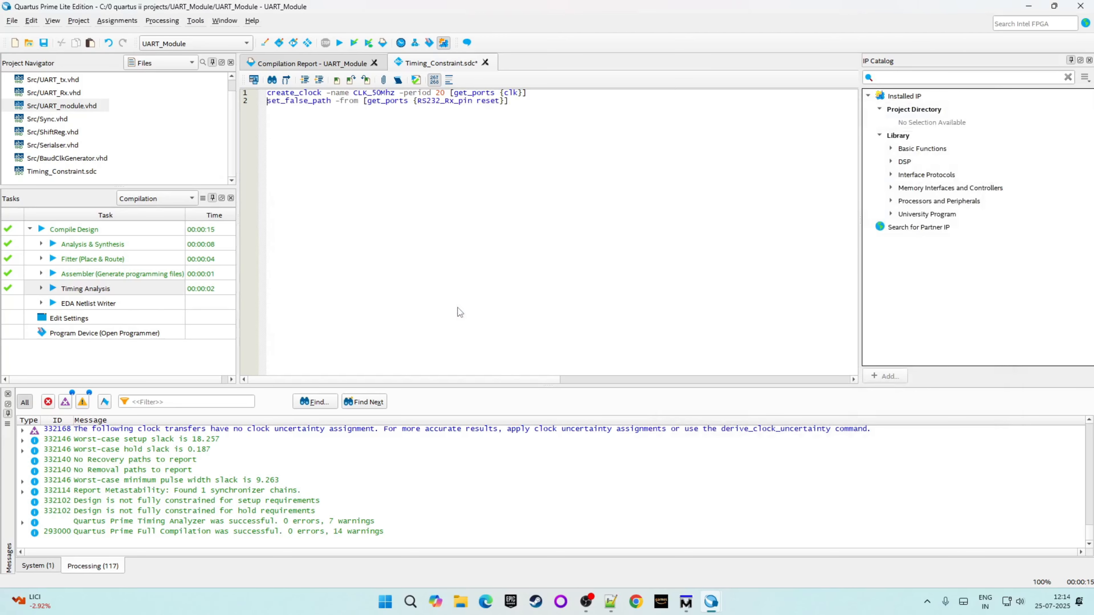
key("ctrl+s")
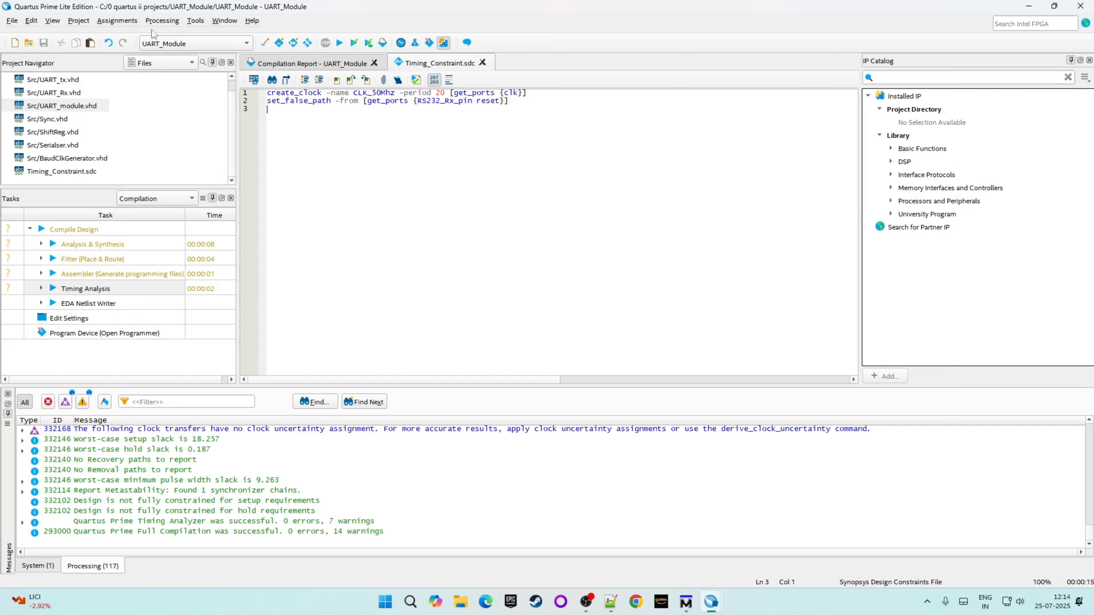
- Insert a false path constraint to the port RS232_Tx_pin into Timing_Constraint.sdc and save the file
left_click(31, 20)
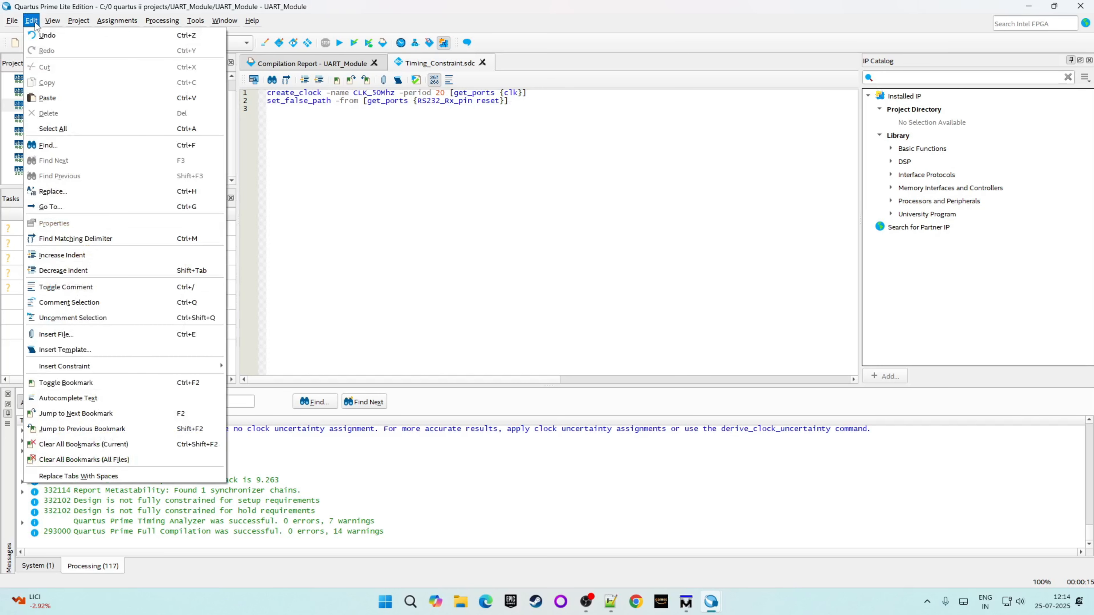
mouse_move(131, 369)
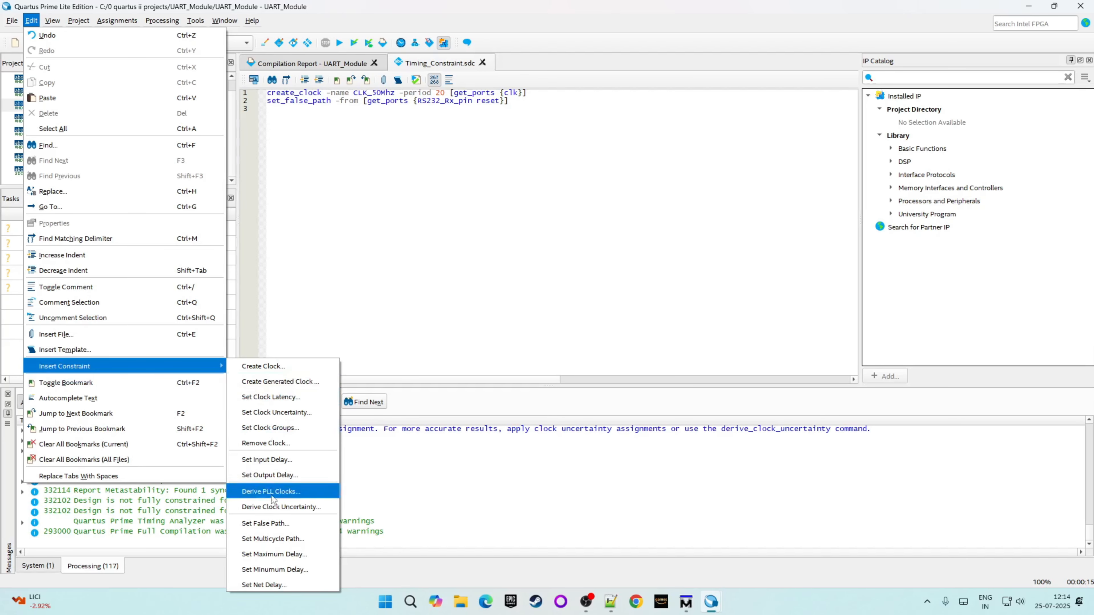
left_click(312, 522)
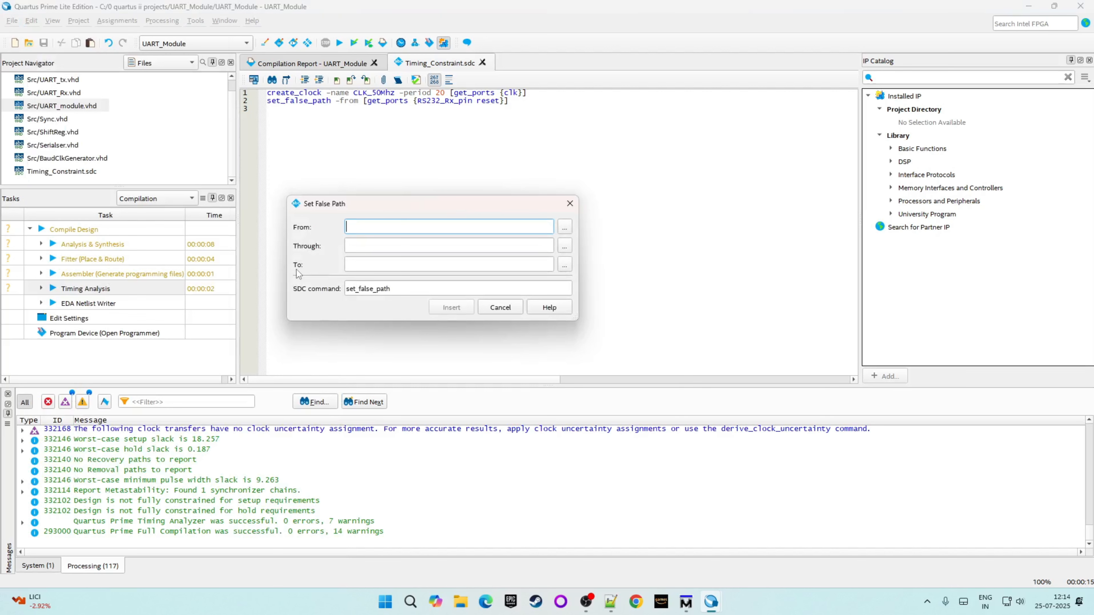
left_click(382, 269)
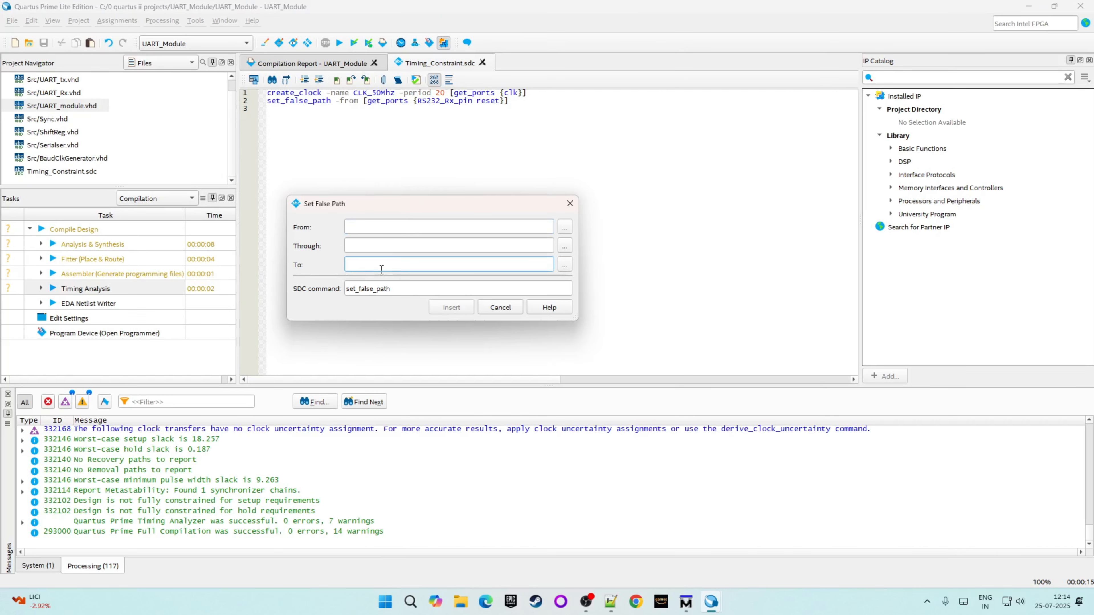
left_click(565, 266)
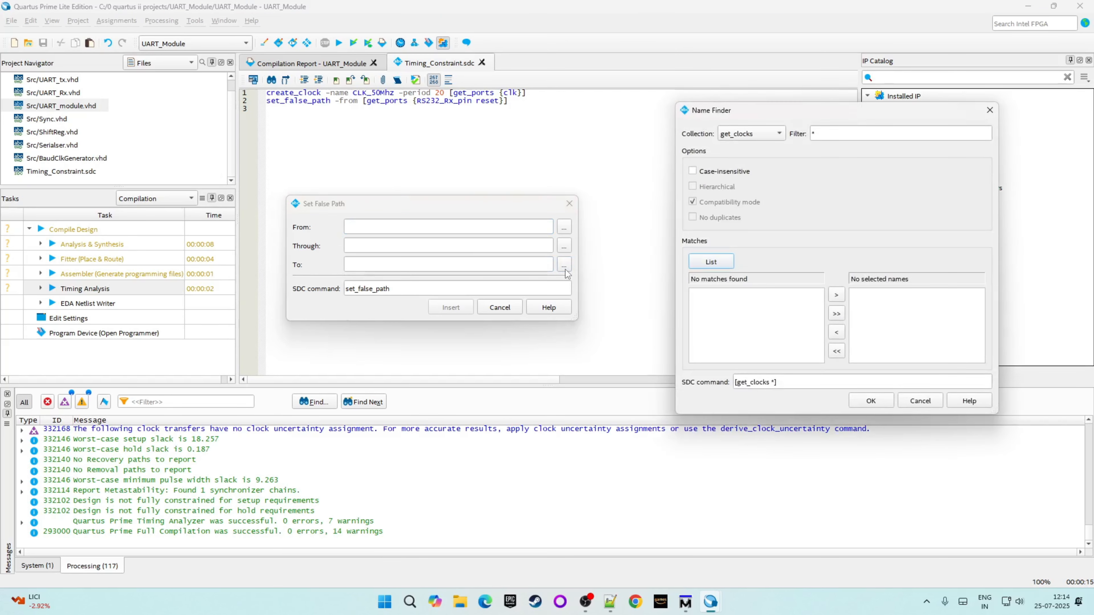
left_click(750, 134)
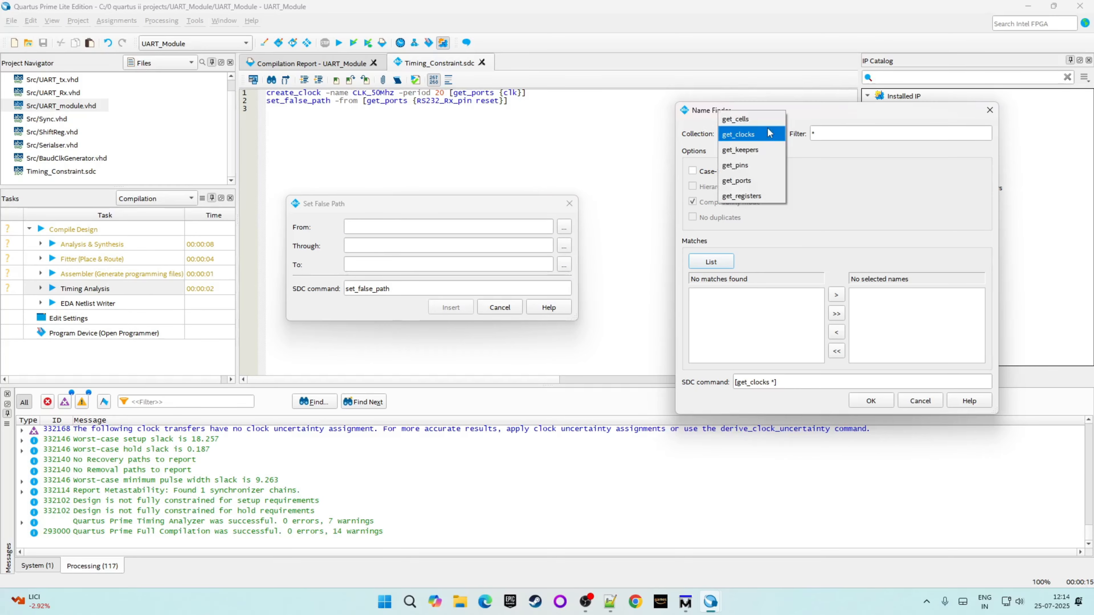
left_click(744, 181)
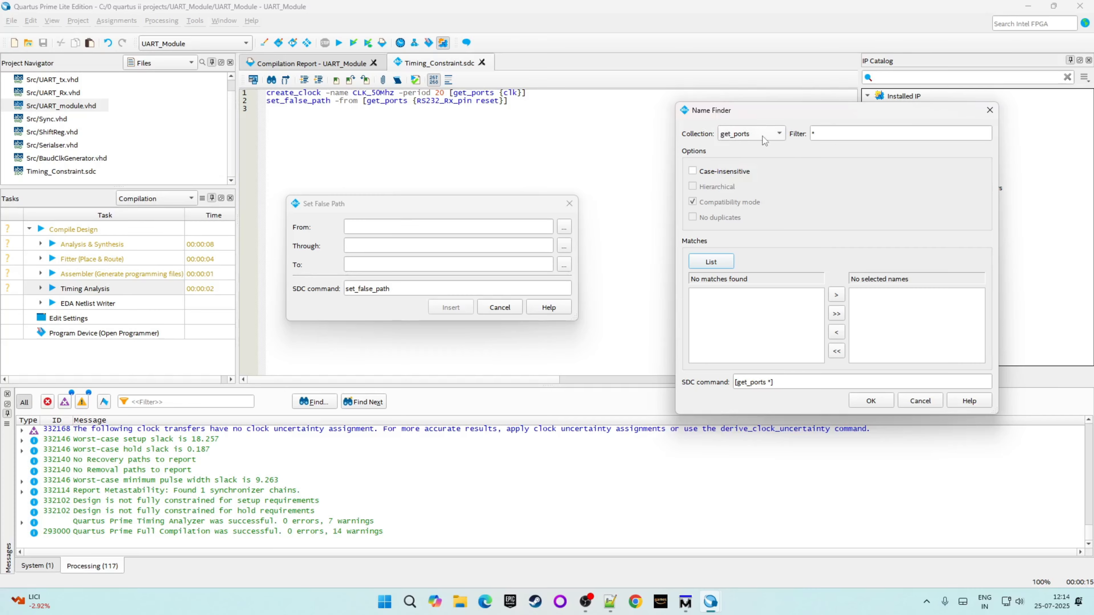
left_click(717, 265)
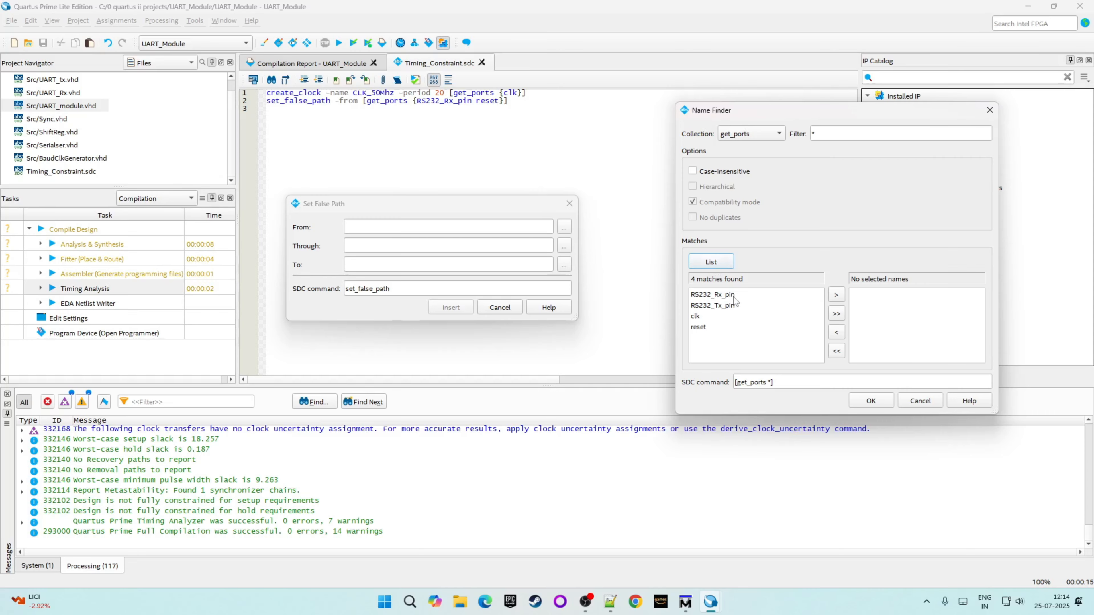
left_click(733, 306)
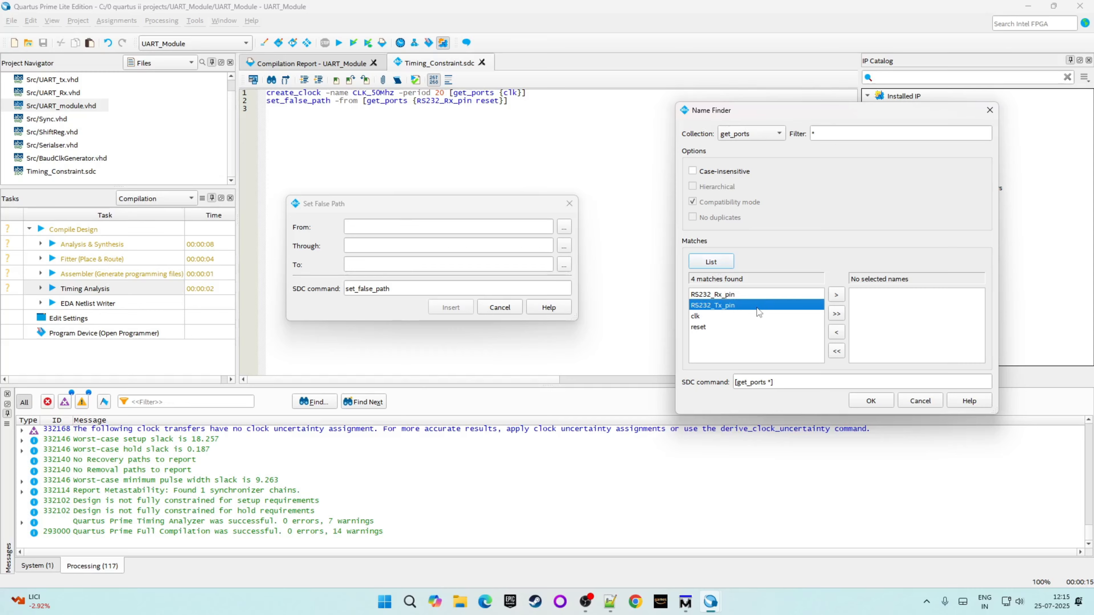
left_click(837, 296)
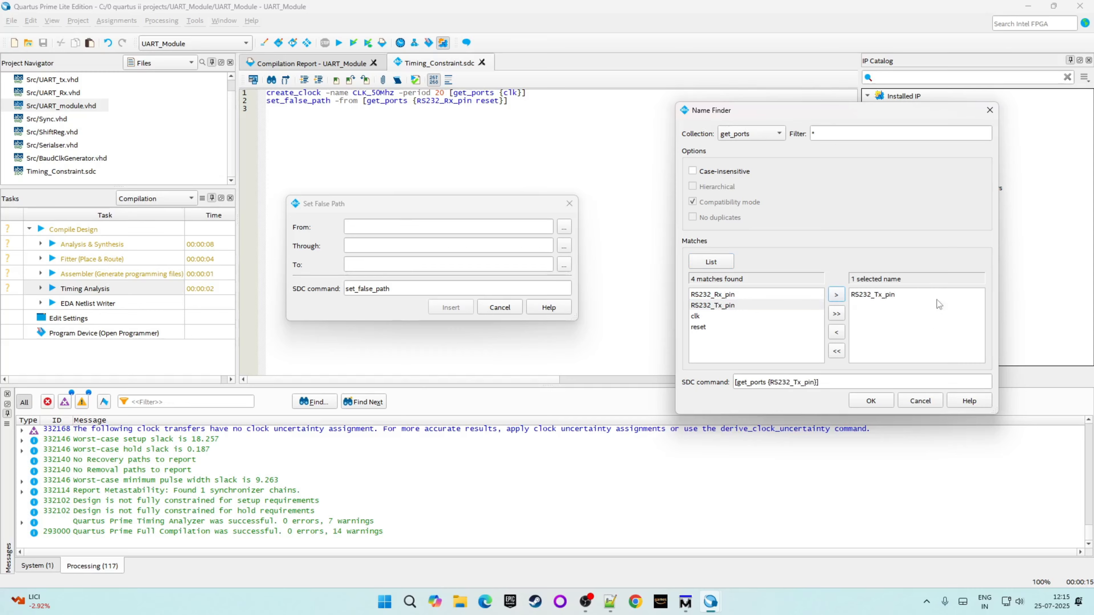
left_click(871, 401)
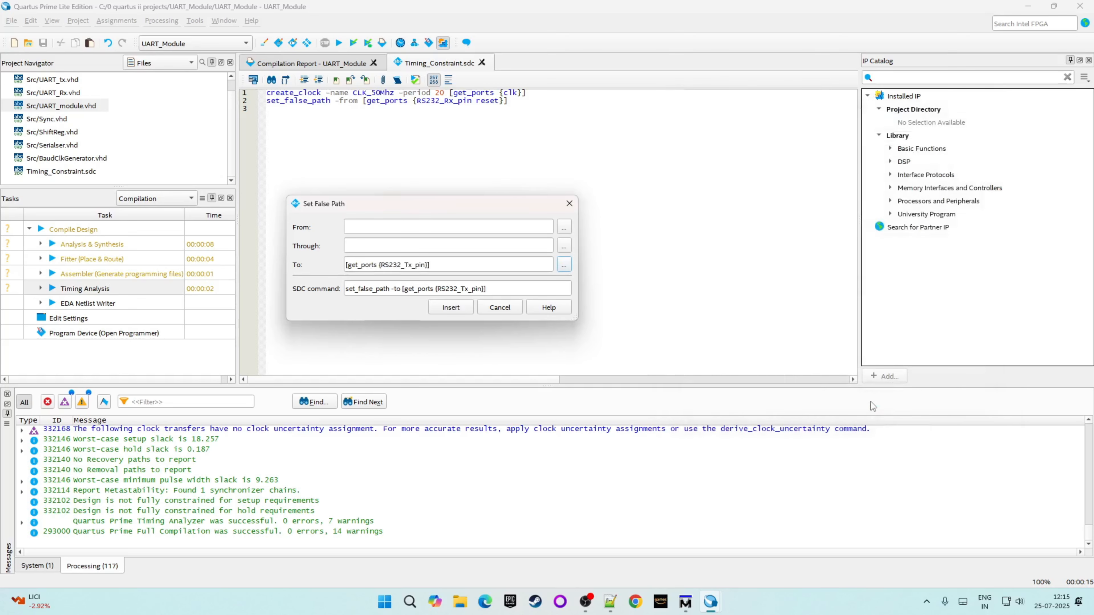
left_click(451, 308)
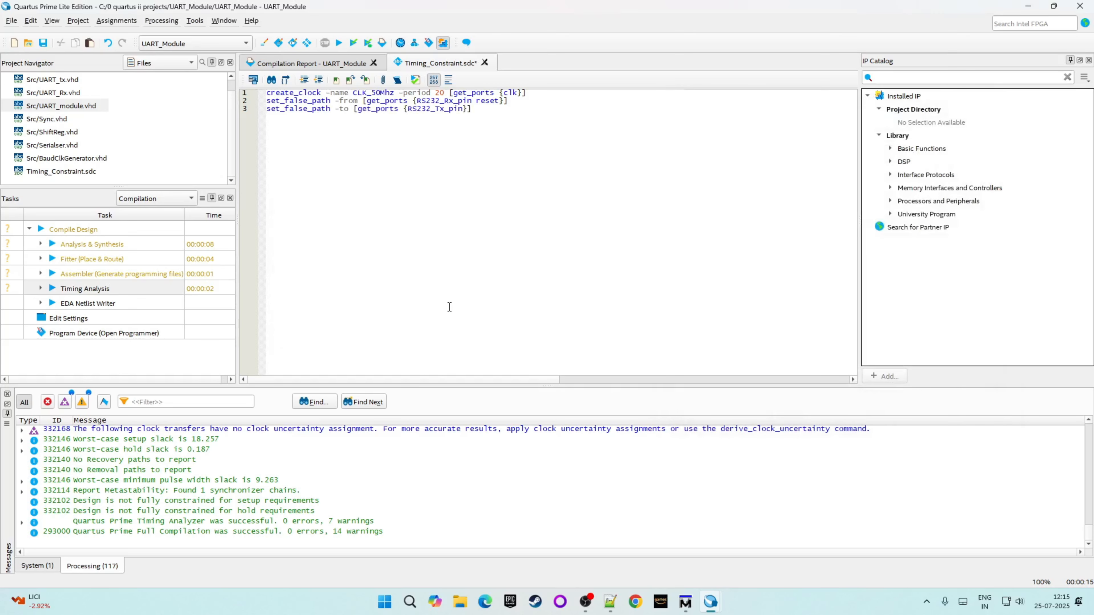
key("ctrl+s")
- Review the clock and false path constraints in Timing_Constraint.sdc line by line
key("ctrl+a")
left_click(452, 187)
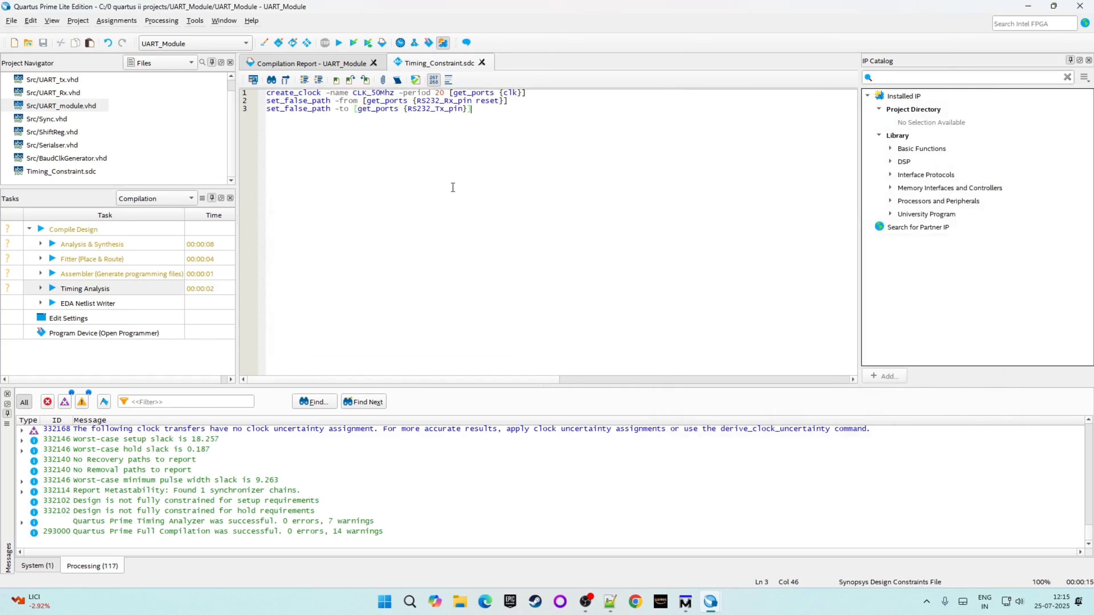
left_click(248, 93)
left_click(362, 176)
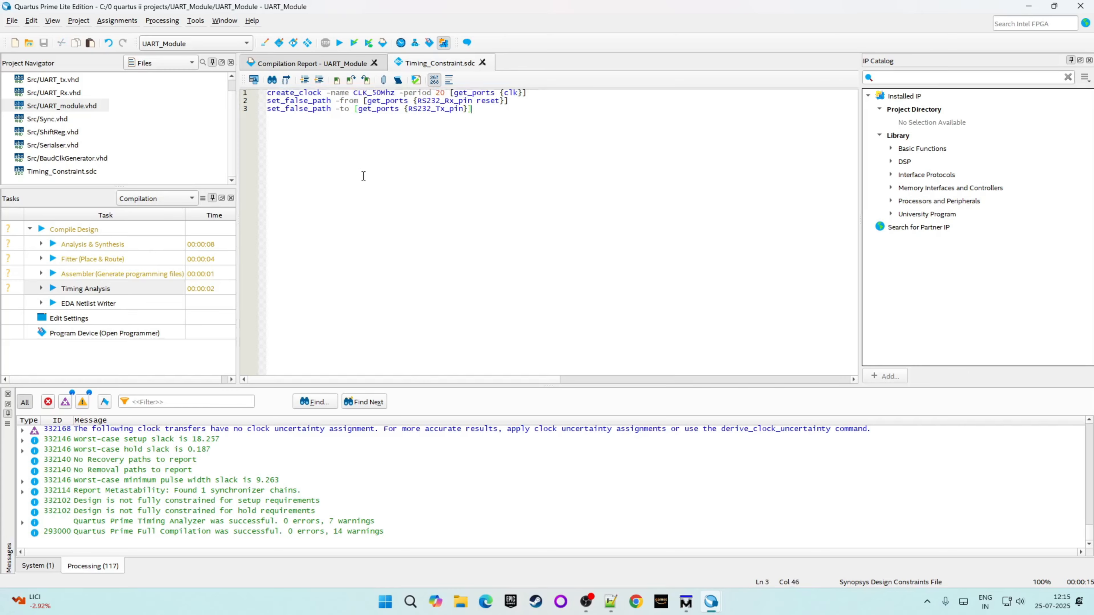
left_click_drag(524, 102, 258, 105)
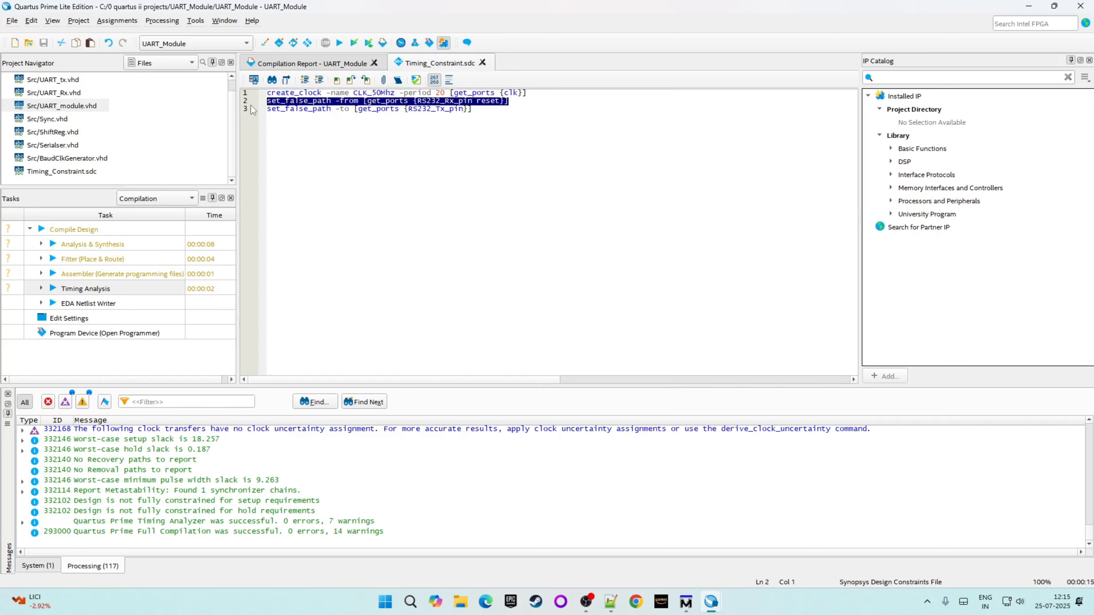
left_click(352, 154)
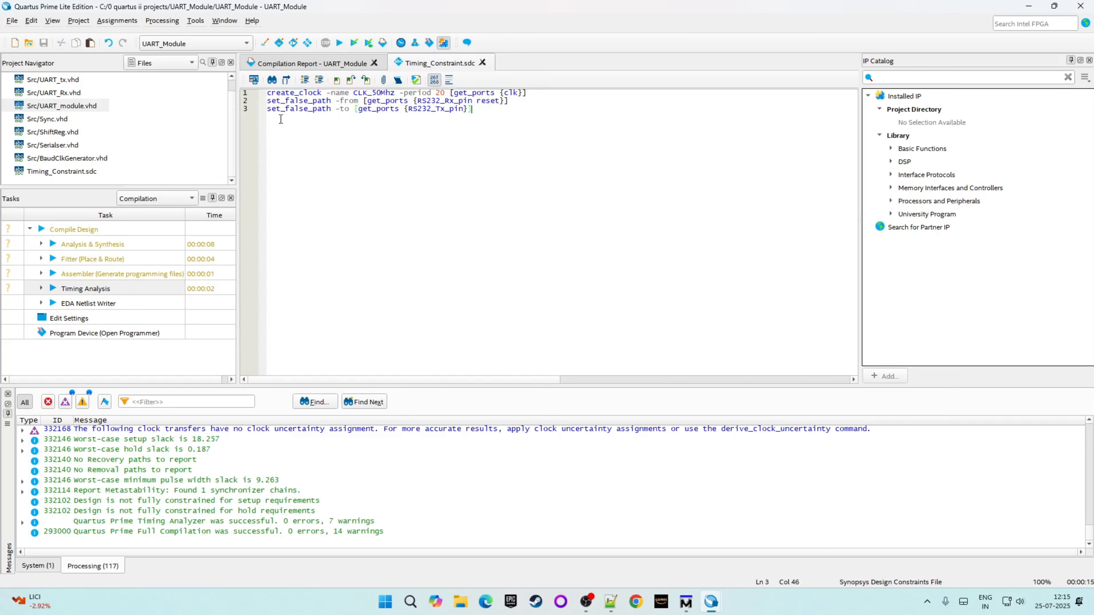
left_click(266, 115, "shift")
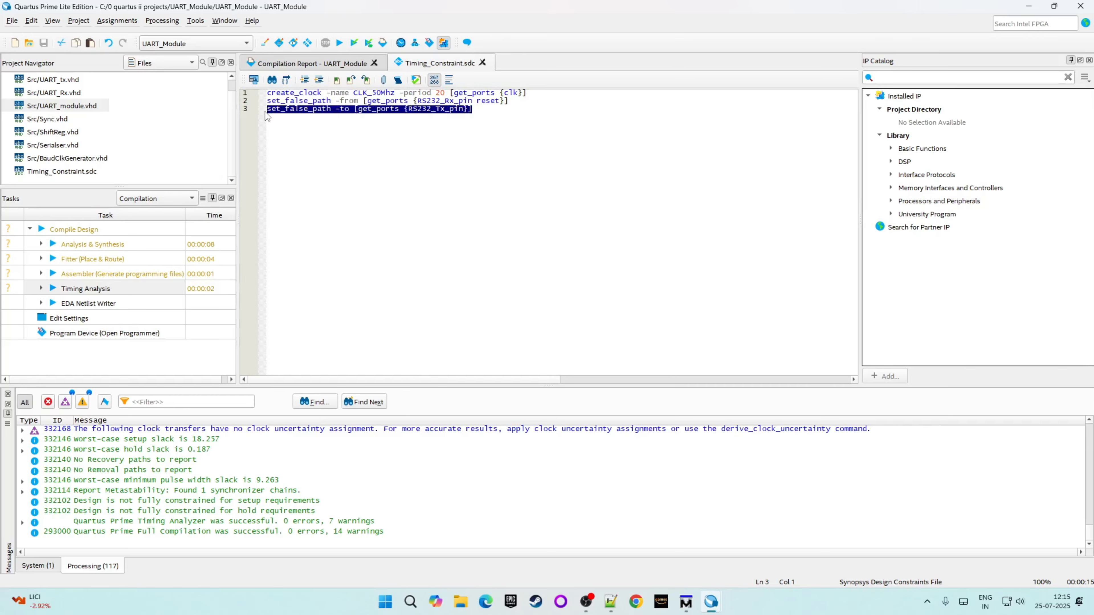
left_click(306, 128)
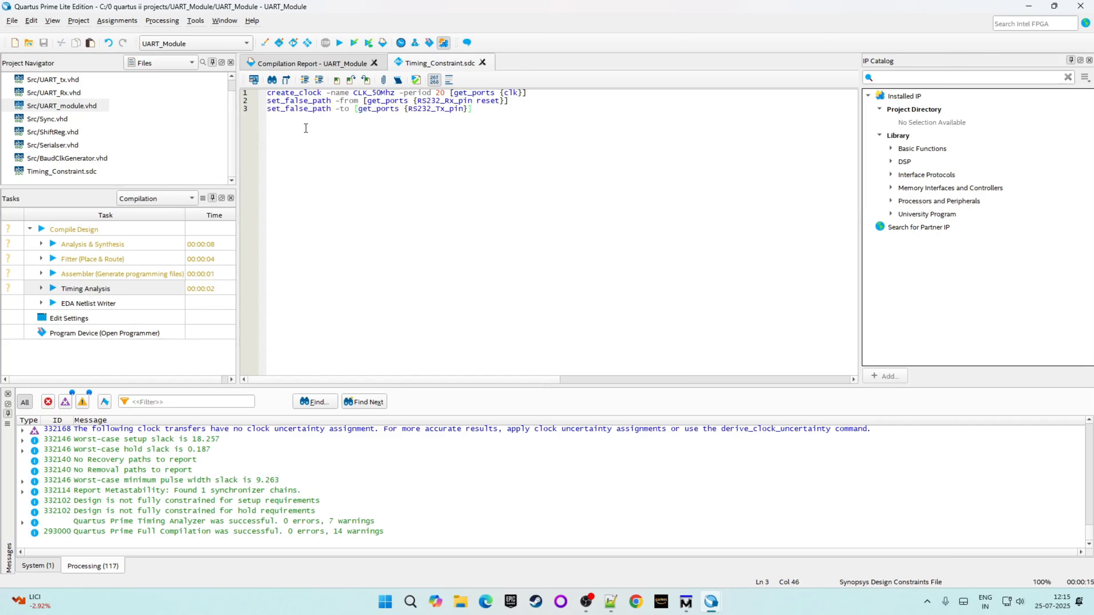
- Run a full compilation of the design and expand the Timing Analyzer section of the compilation report to review the results
left_click(339, 45)
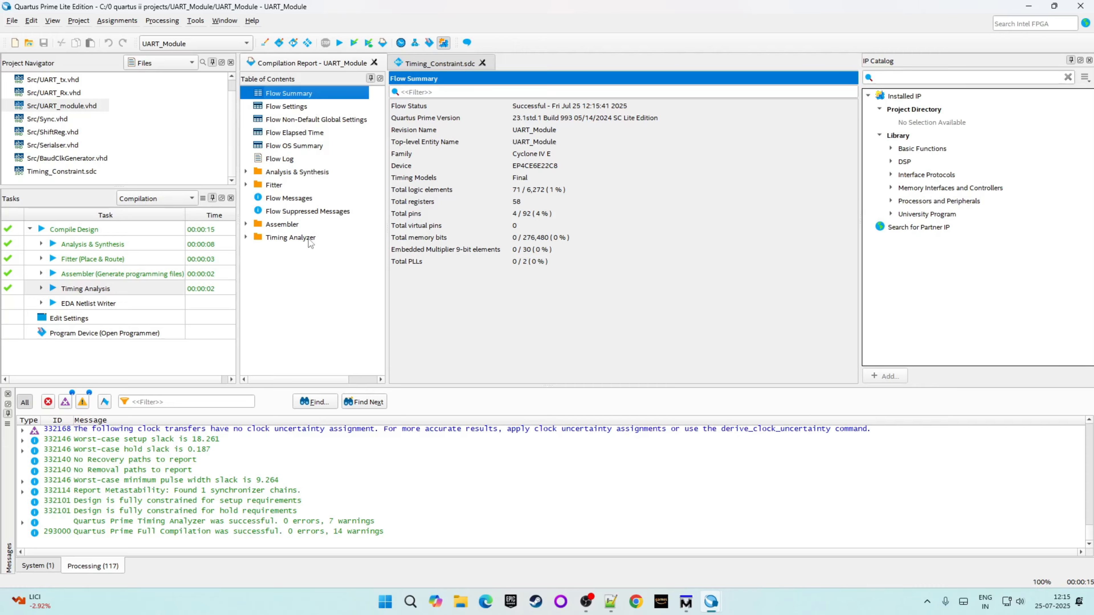
left_click(247, 237)
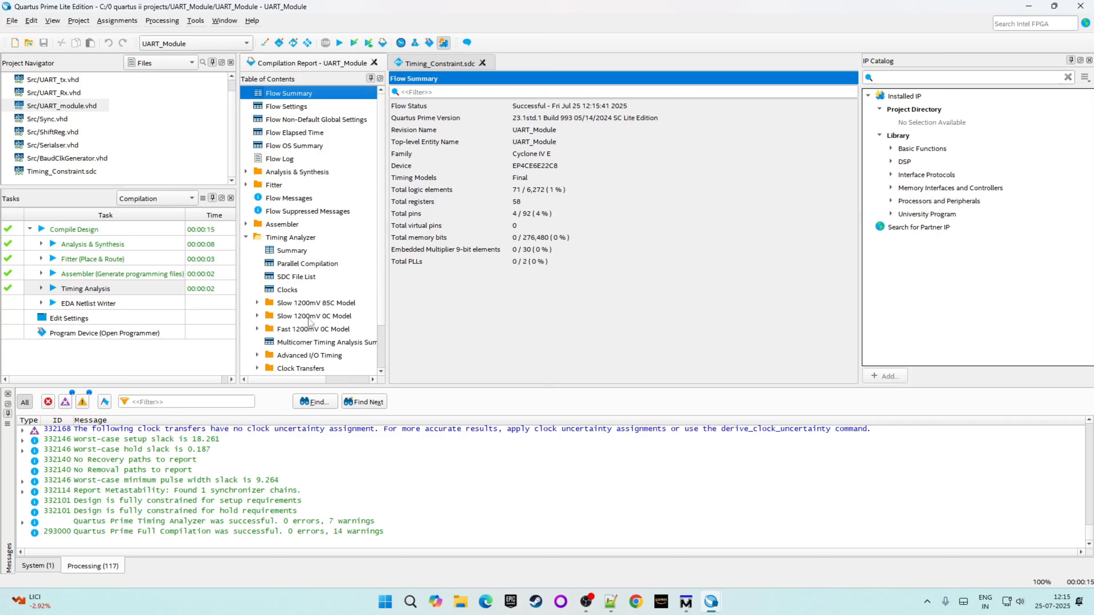
left_click(114, 244)
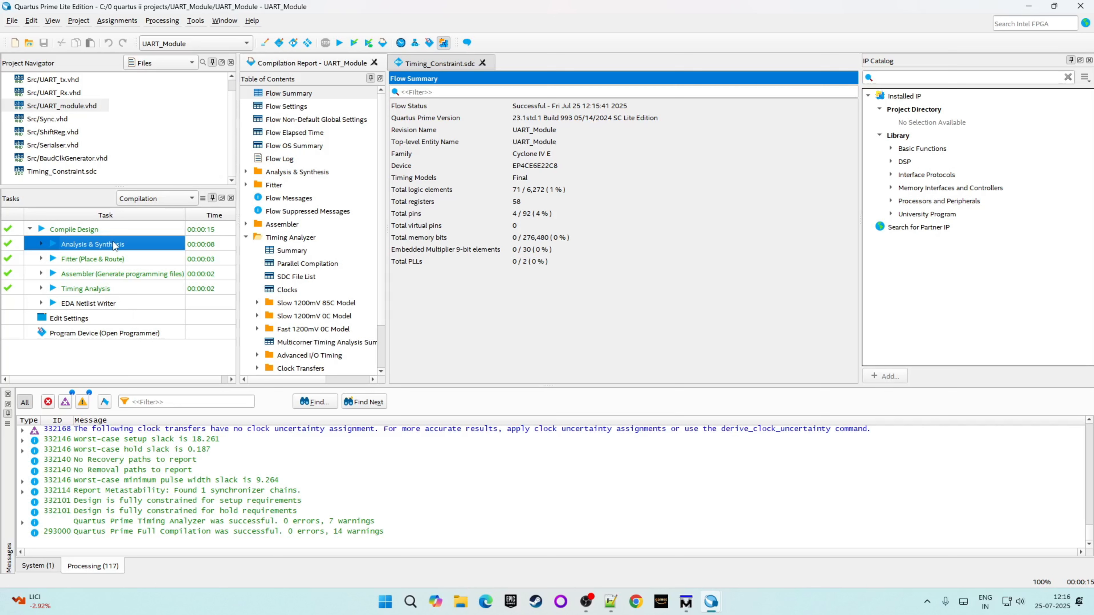
left_click(120, 260)
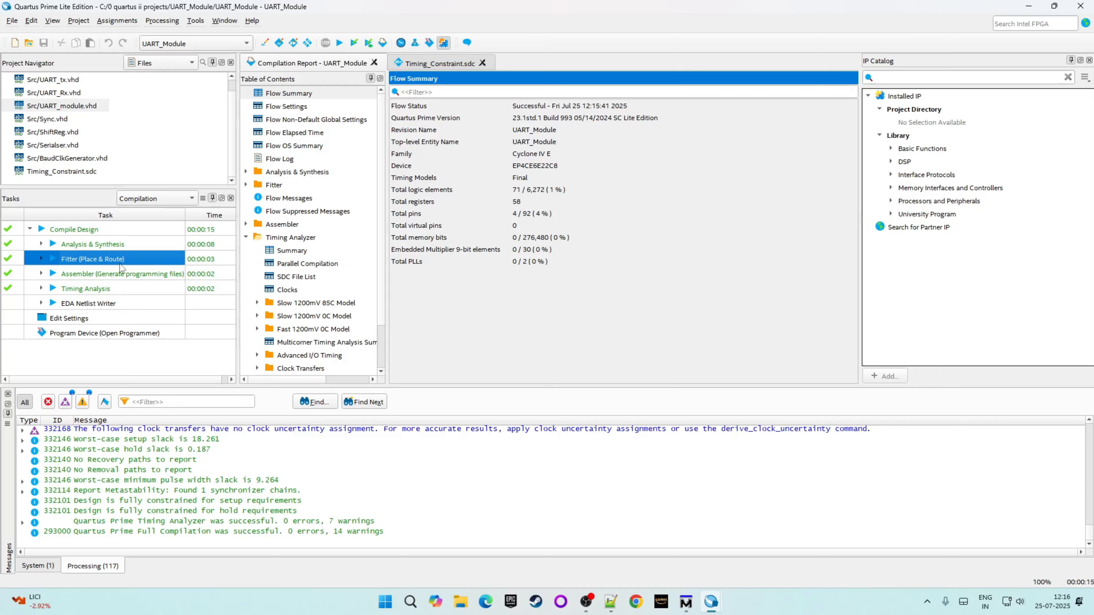
left_click(145, 274)
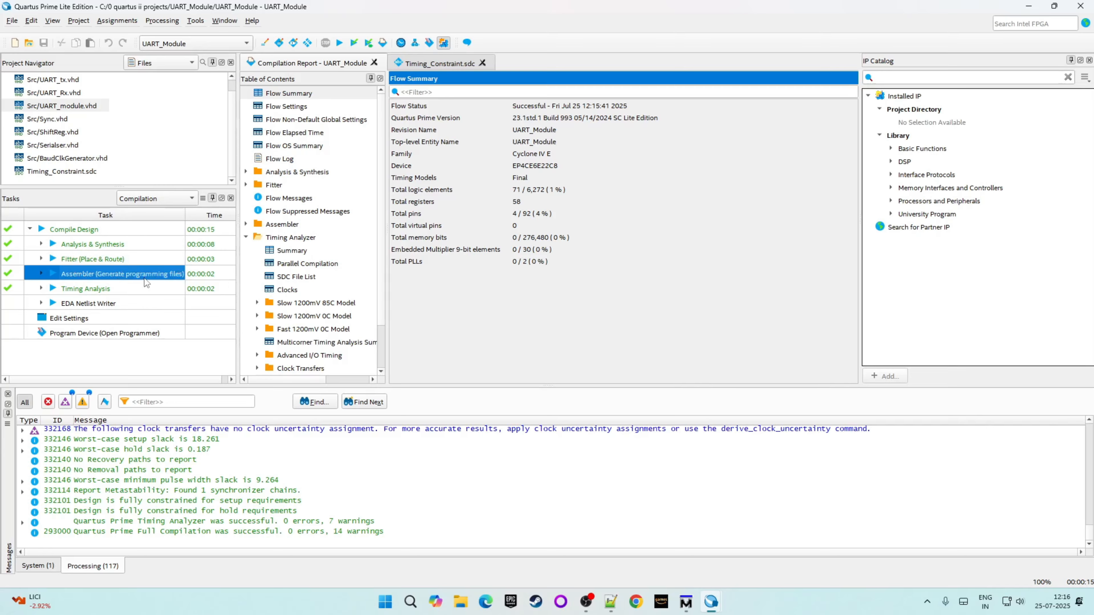
scroll(284, 241, "down", 1)
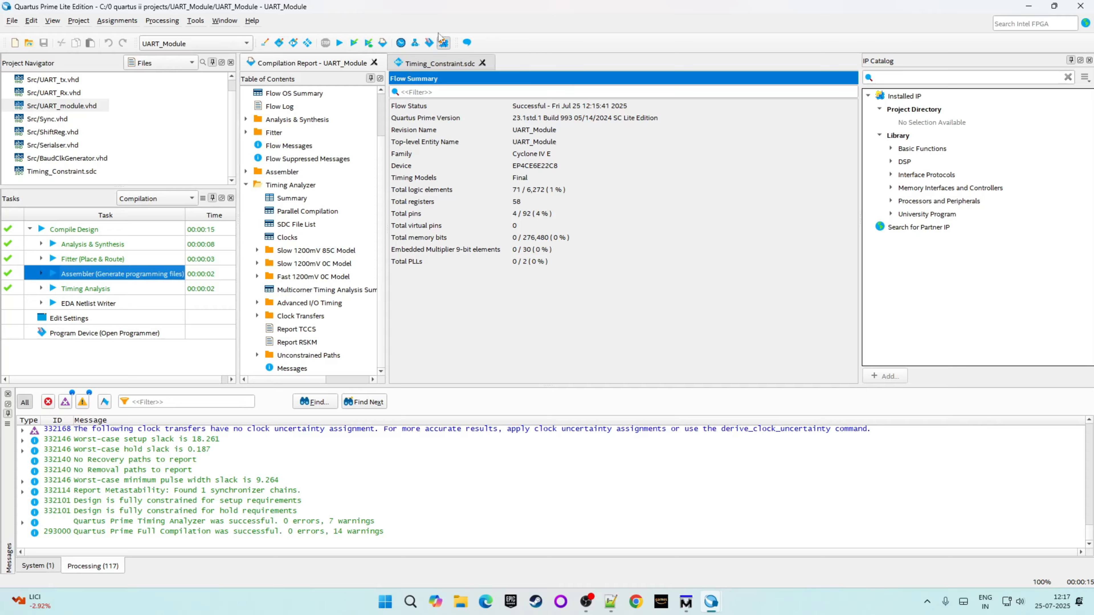
- Open the Programmer and widen its window and File column to show the programming file's full name and all options
left_click(431, 46)
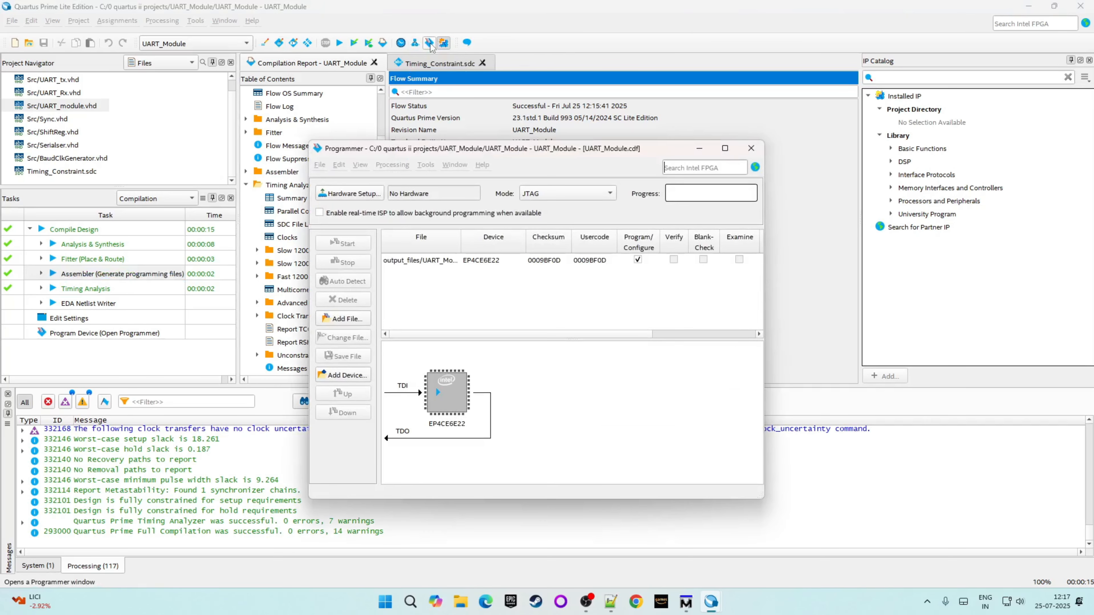
left_click_drag(482, 145, 389, 105)
left_click(586, 215)
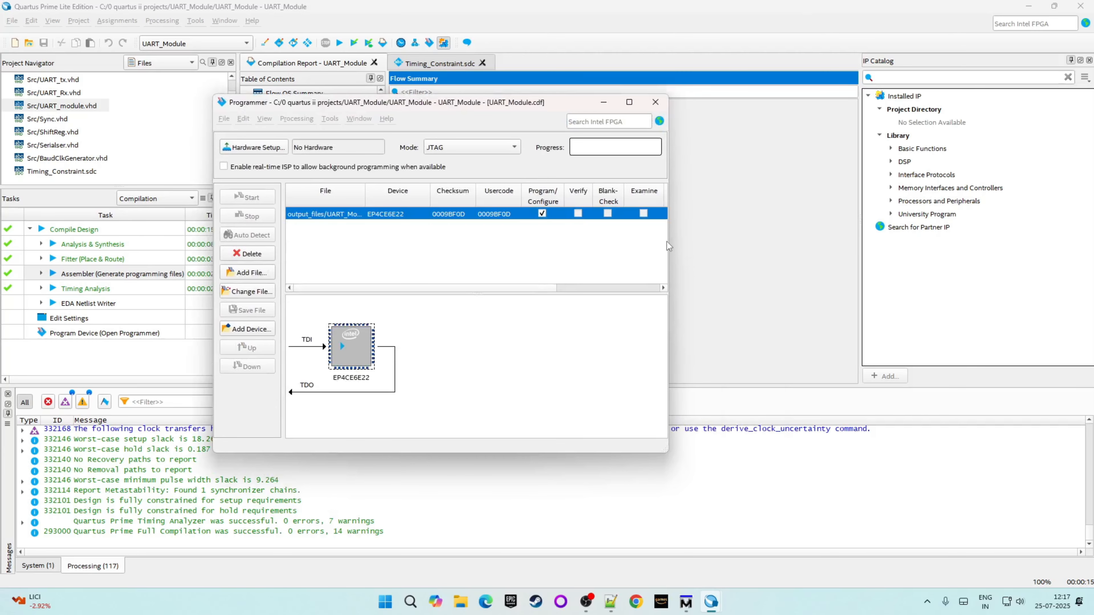
left_click_drag(670, 247, 950, 246)
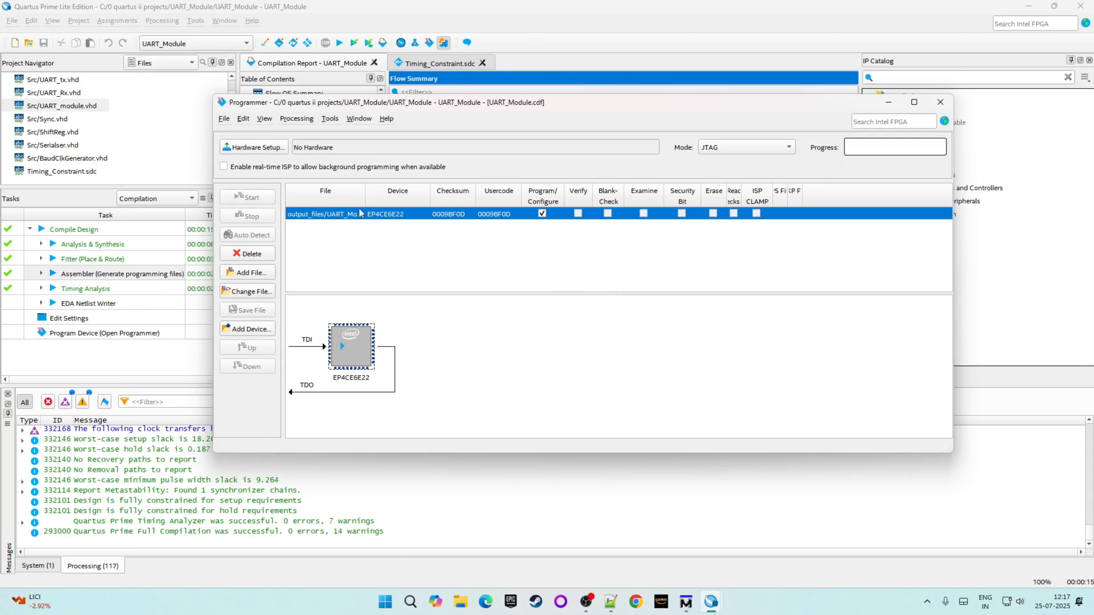
double_click(366, 195)
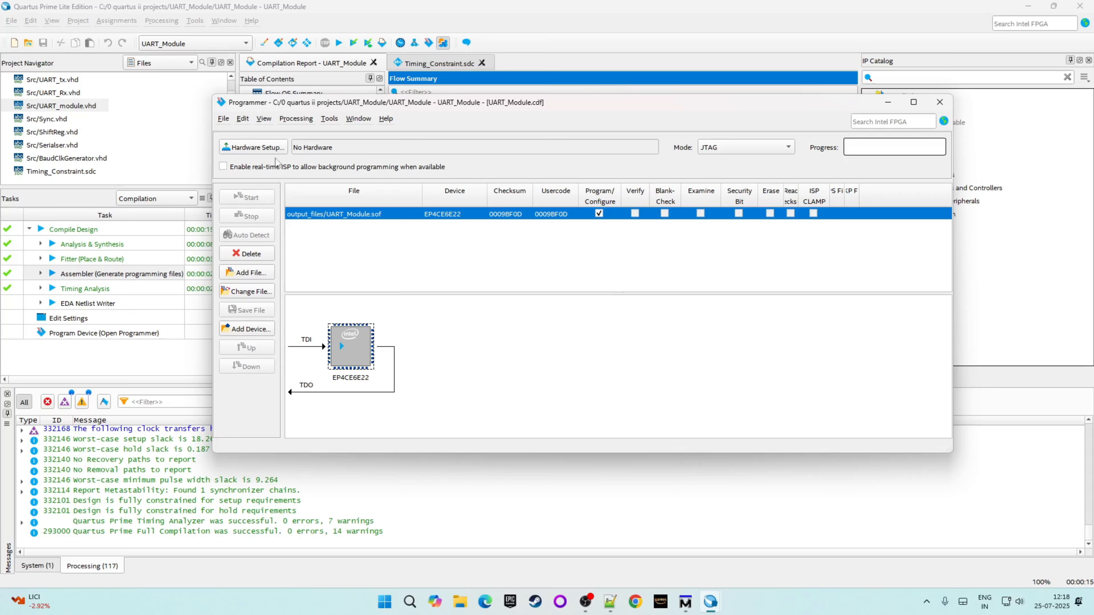
- Check the available programming hardware in Hardware Setup and select the output_files/UART_Module.sof entry in the Programmer
left_click(258, 149)
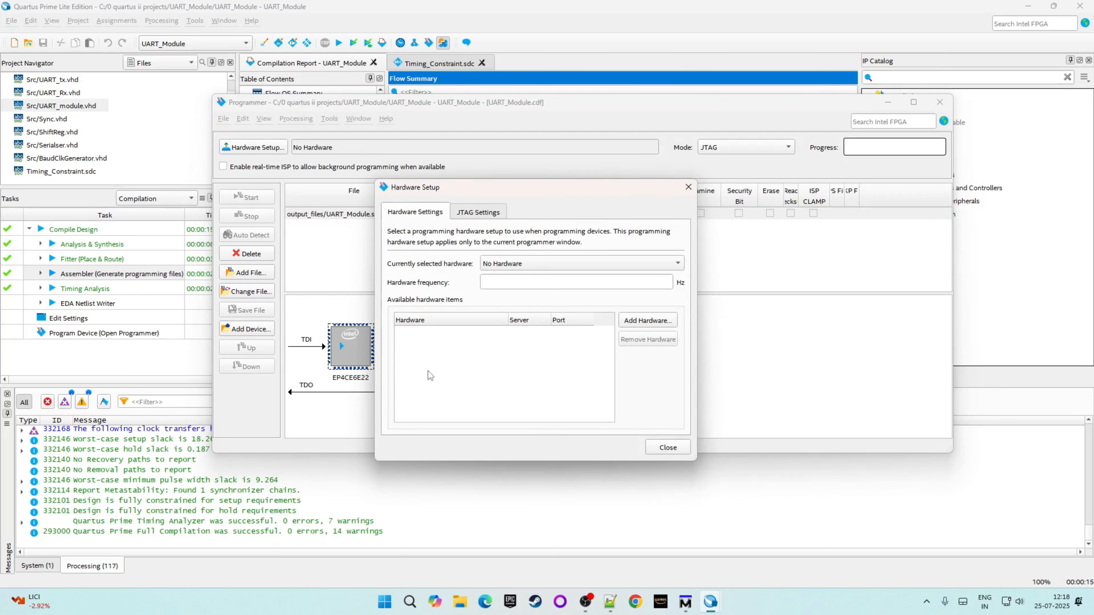
left_click(679, 448)
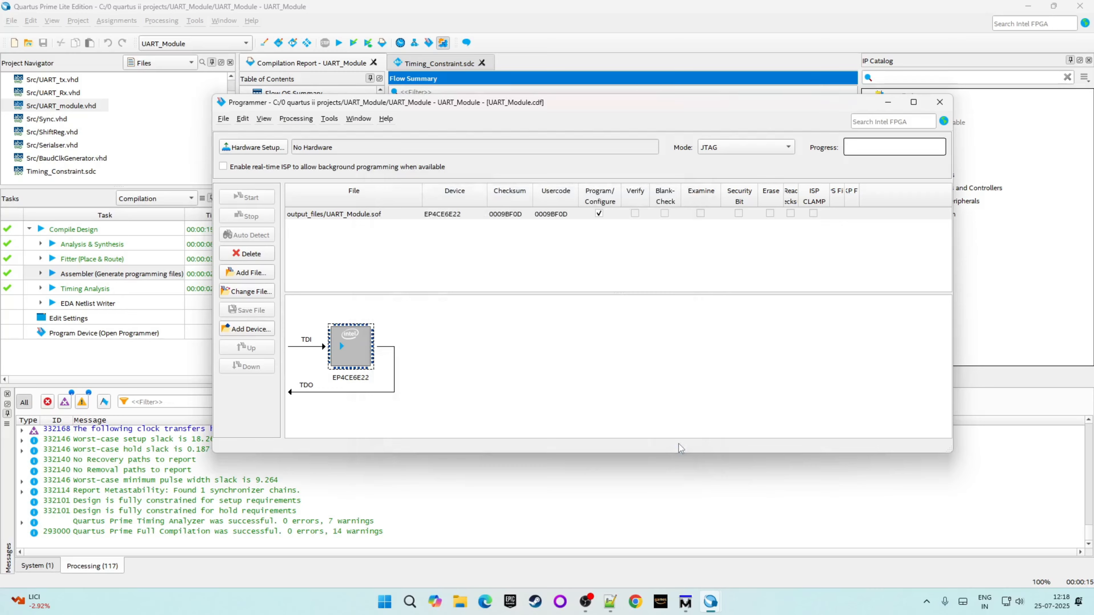
left_click(364, 215)
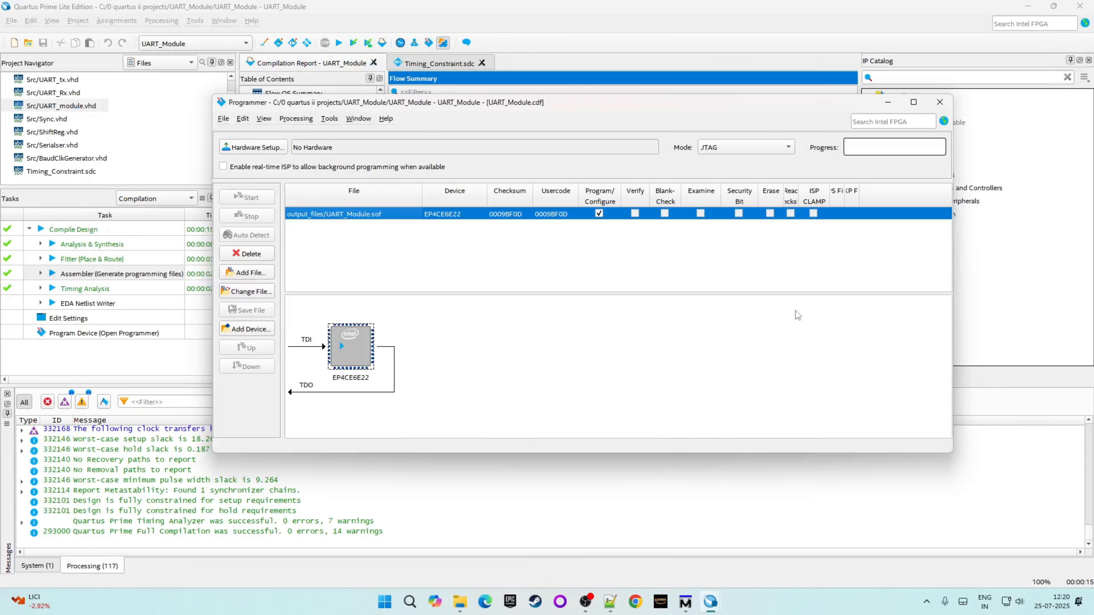
- Switch to File Explorer, open the Src folder of the UART_Module project and select all its VHD source files
left_click(460, 602)
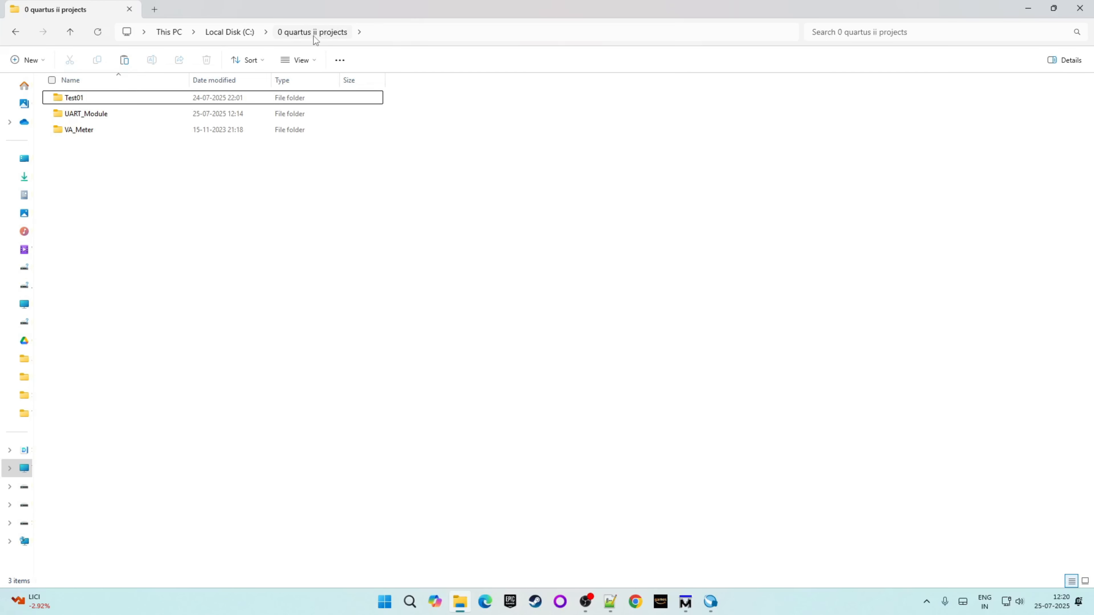
double_click(115, 112)
left_click(117, 193)
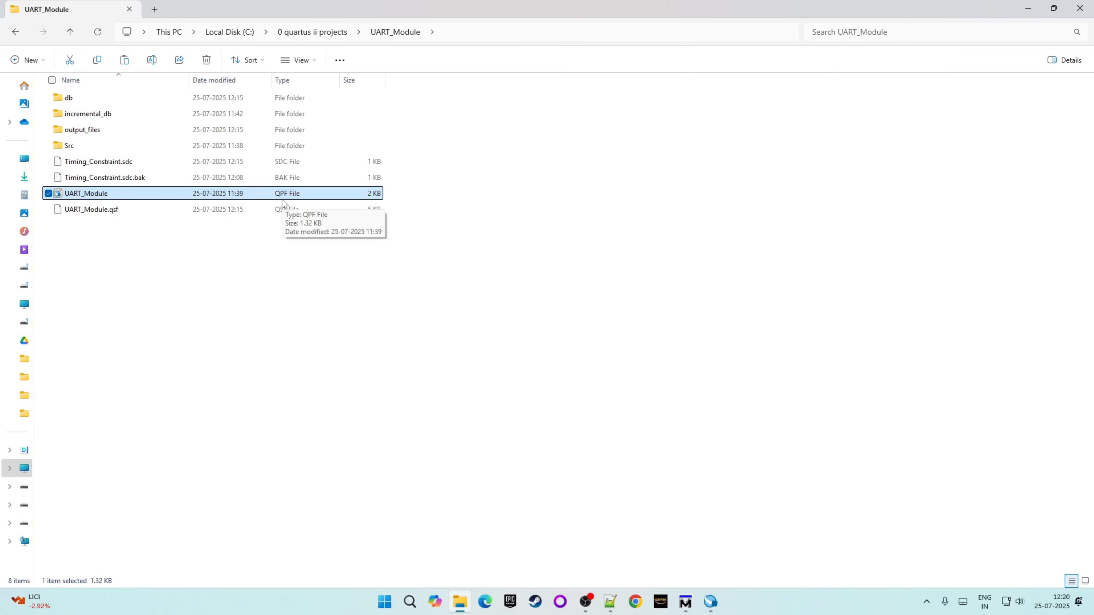
double_click(95, 145)
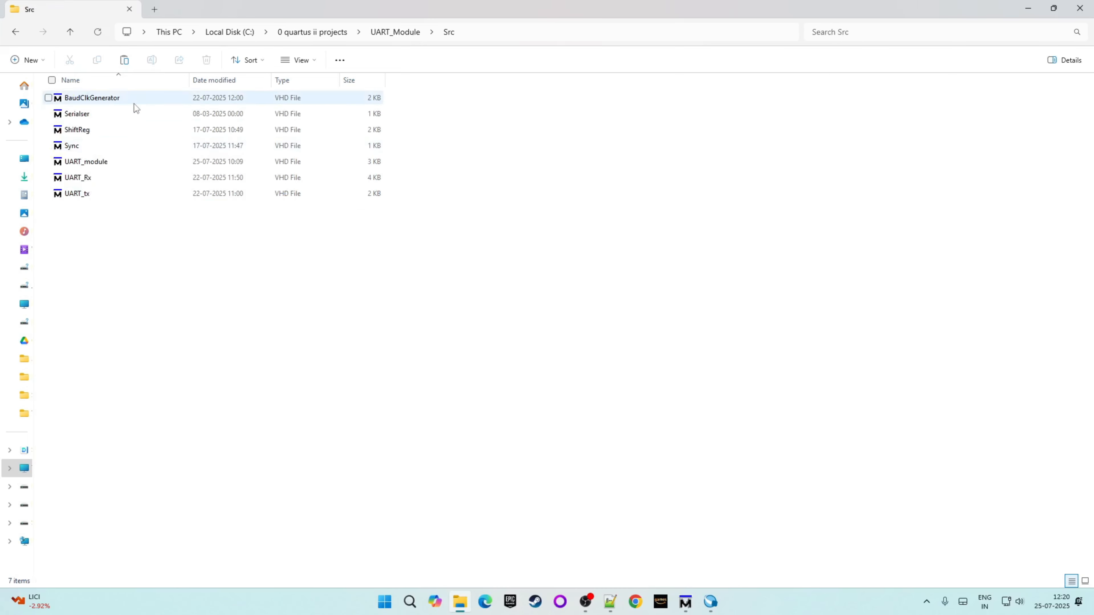
left_click_drag(129, 228, 114, 91)
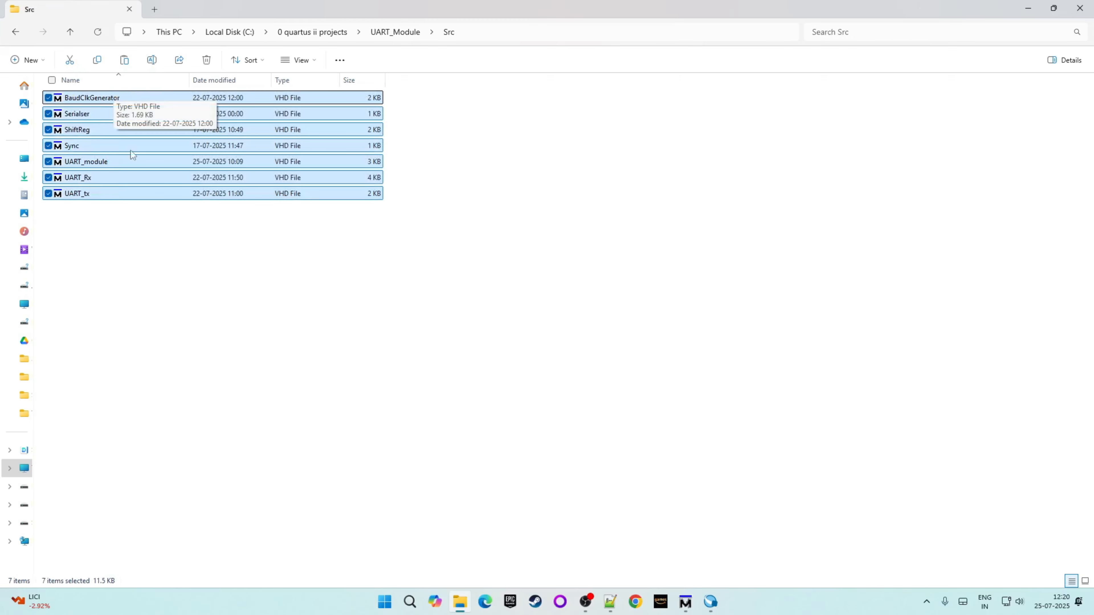
- Open the output_files folder of the UART_Module project and examine the generated files, selecting them all and UART_Module.sof individually
left_click_drag(139, 235, 227, 84)
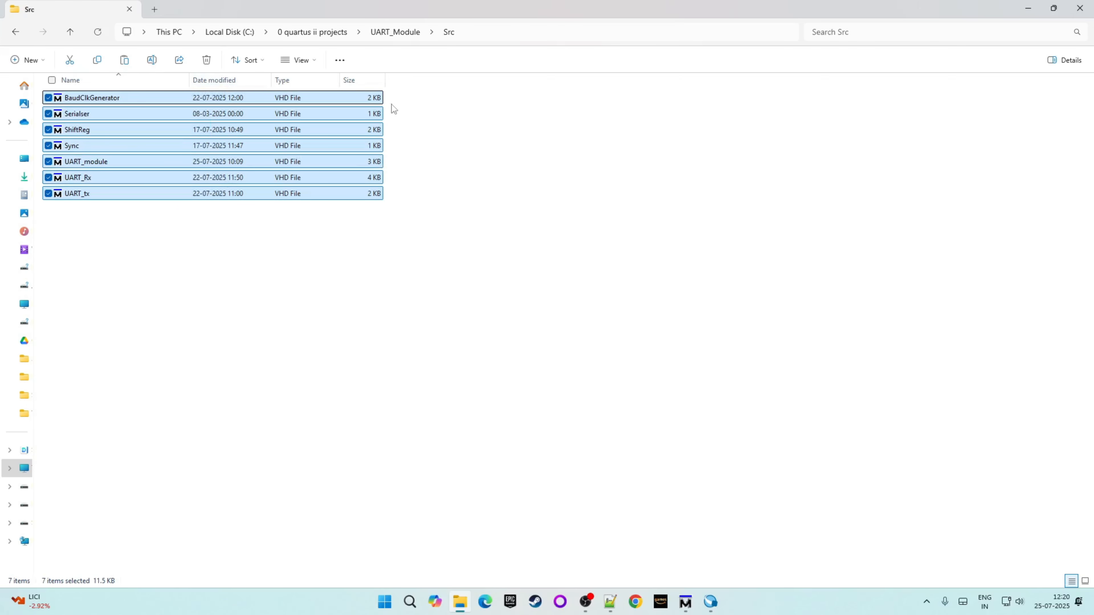
left_click(388, 31)
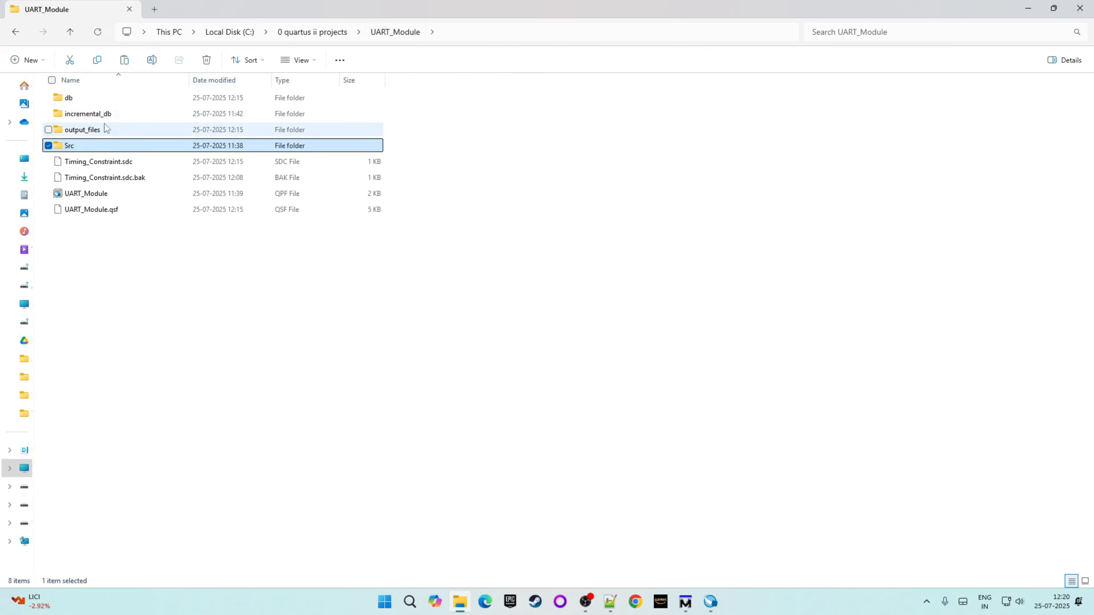
mouse_move(108, 133)
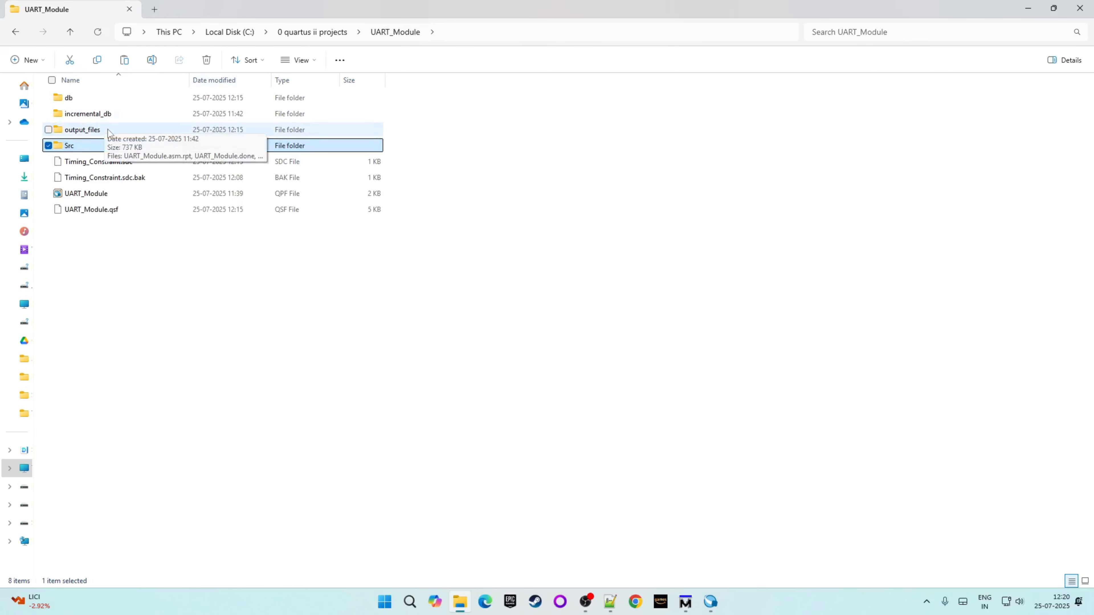
double_click(109, 131)
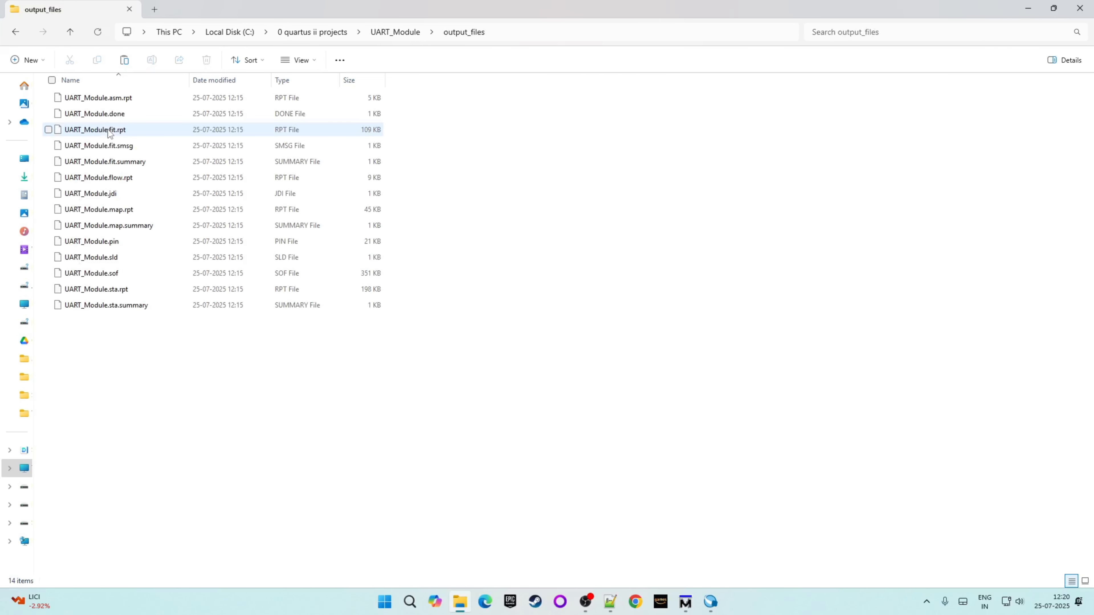
left_click_drag(241, 366, 144, 111)
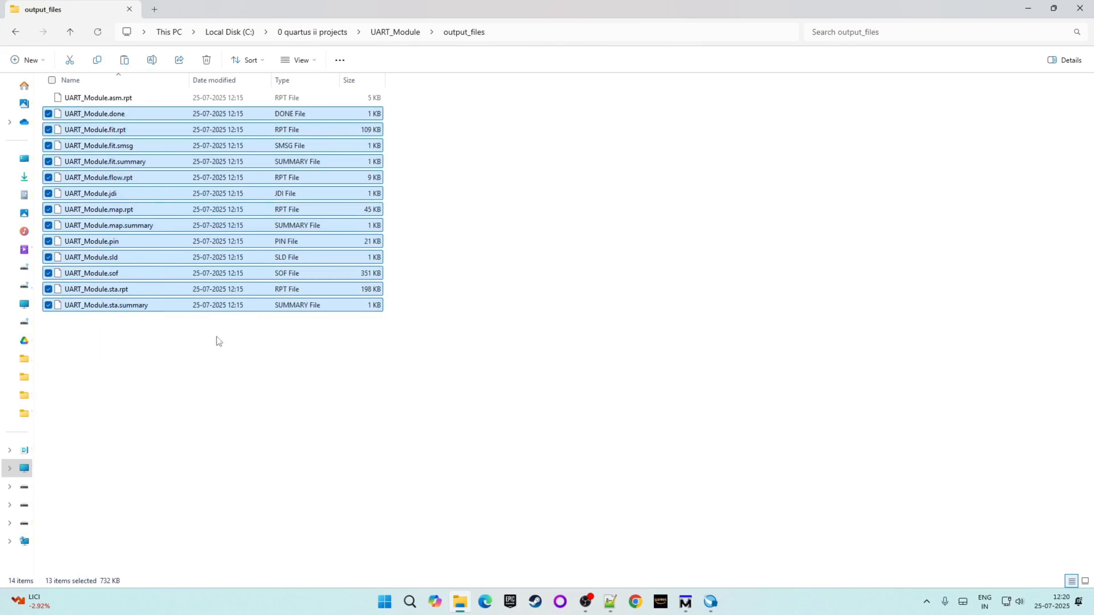
key("ctrl+a")
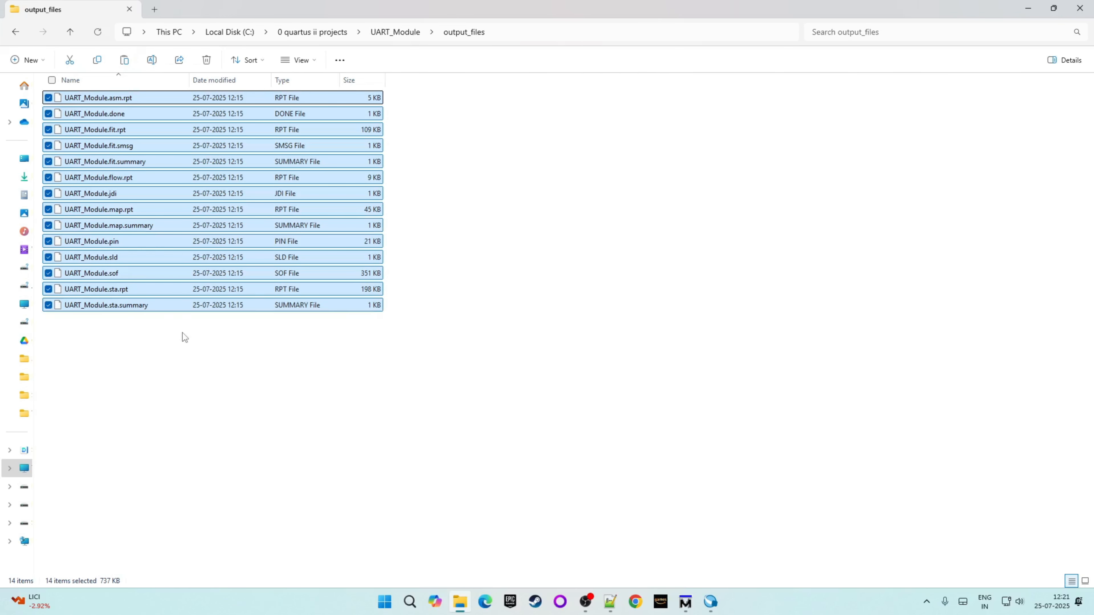
left_click(184, 337)
left_click(129, 275)
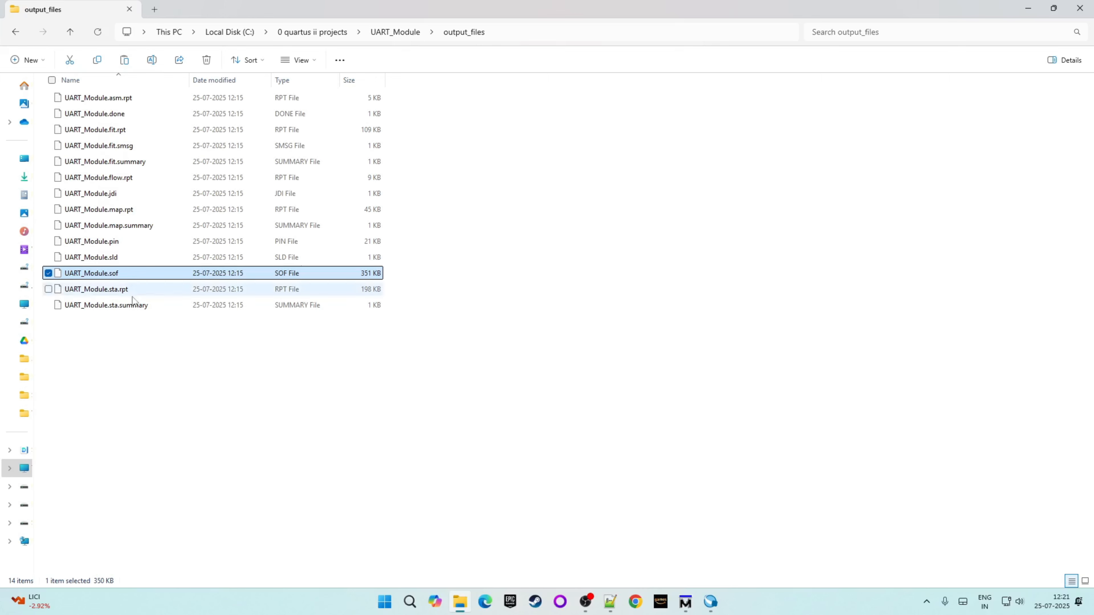
left_click_drag(137, 361, 286, 101)
- Return to the UART_Module project folder and open UART_Module.qsf in Notepad, just for this once
left_click(390, 33)
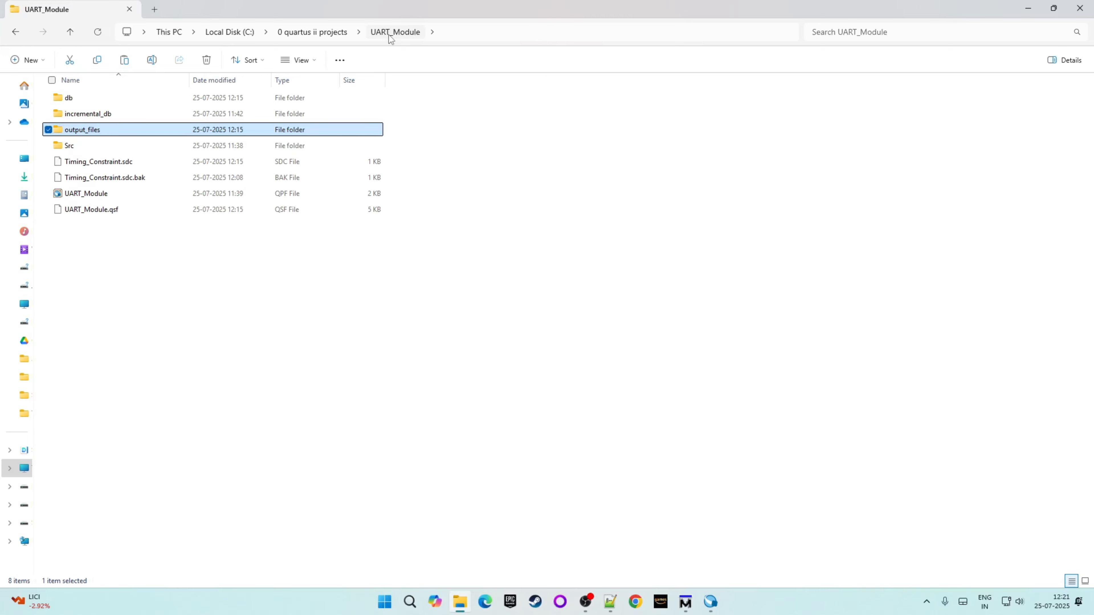
left_click(121, 208)
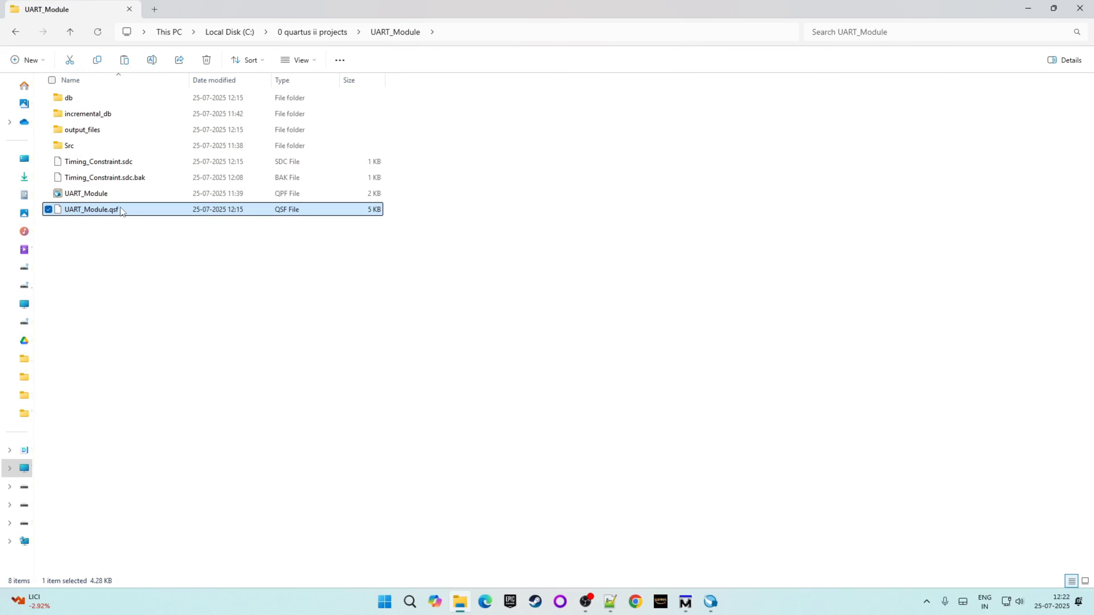
right_click(120, 210)
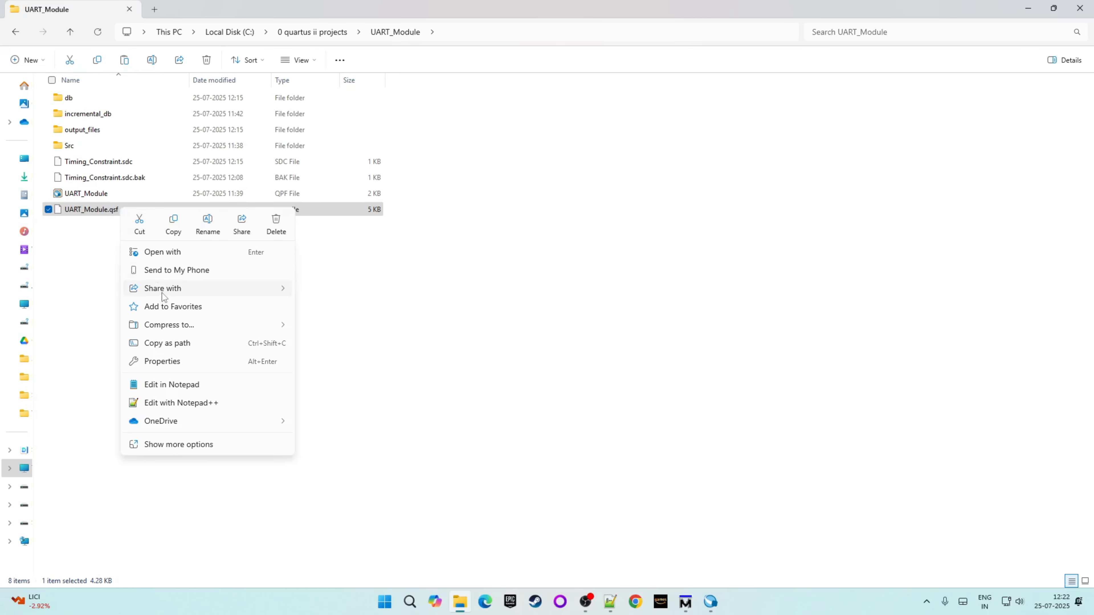
left_click(176, 252)
left_click(497, 246)
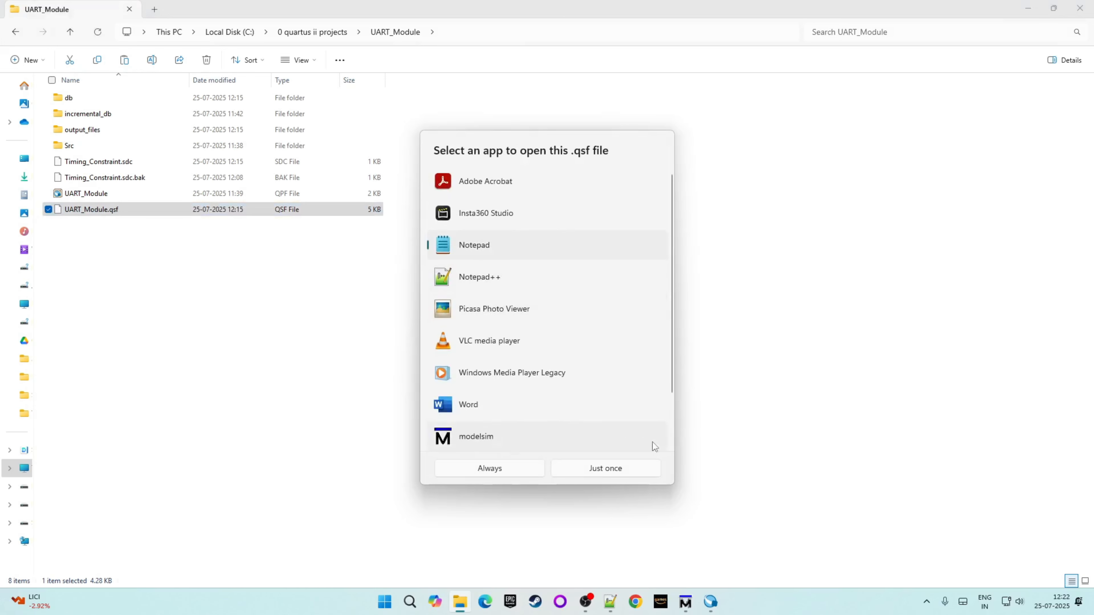
left_click(651, 468)
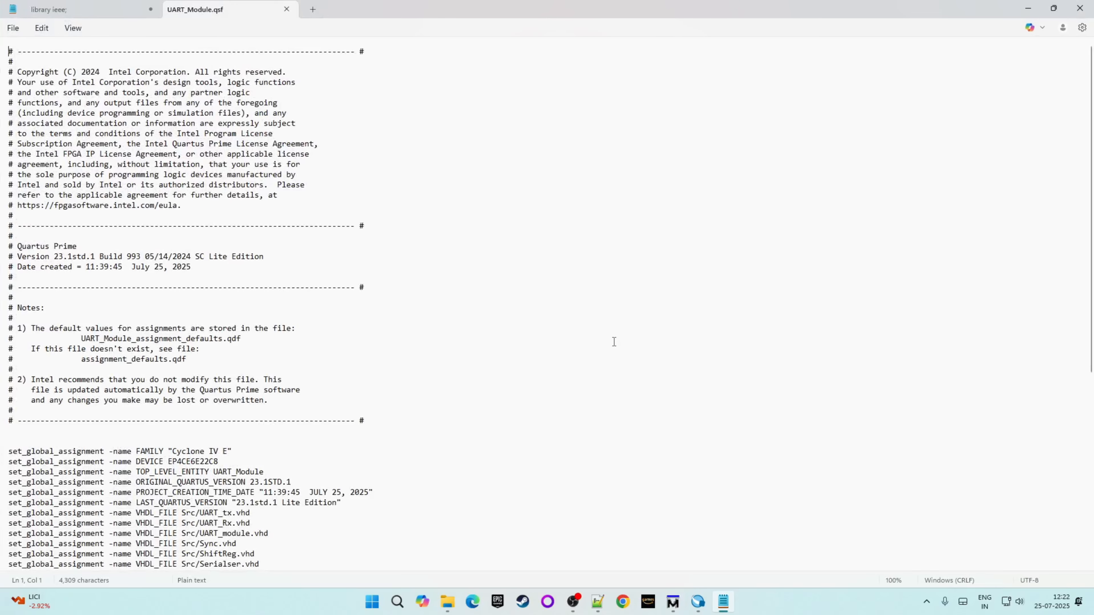
- Examine the device family, device, Quartus version, project creation date and VHDL_FILE assignments in UART_Module.qsf, highlighting each in turn
scroll(613, 342, "down", 10)
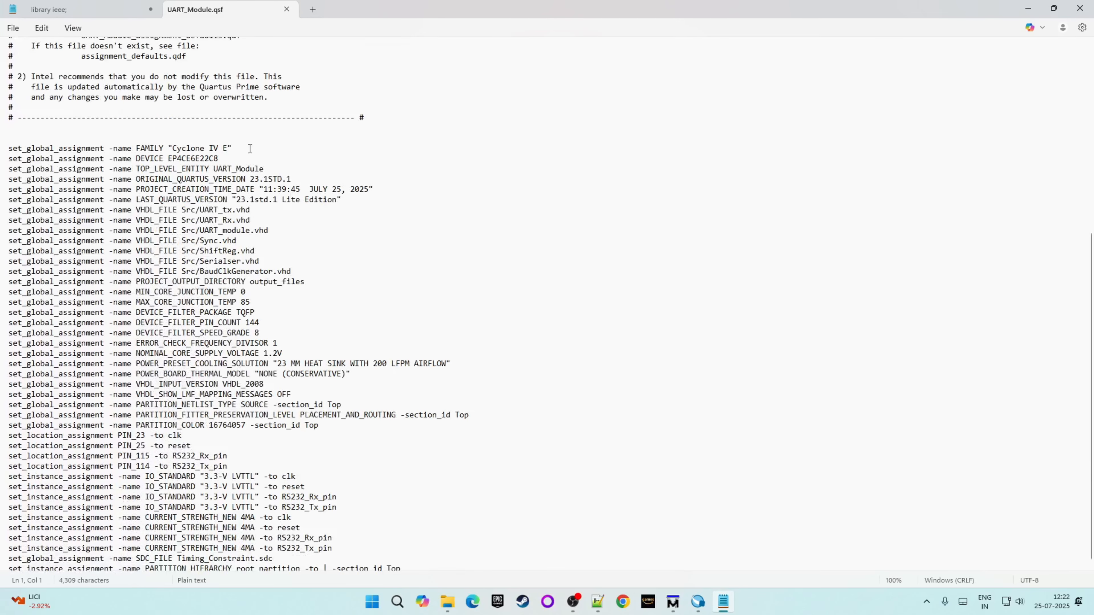
left_click_drag(250, 149, 24, 152)
left_click_drag(277, 162, 7, 159)
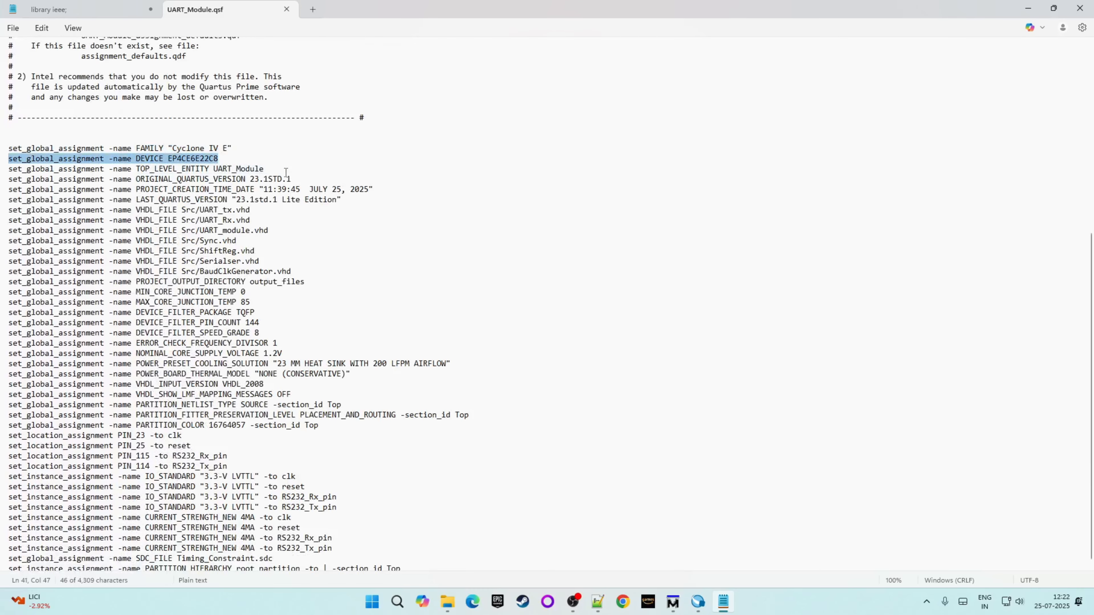
mouse_move(285, 172)
left_mouse_down()
mouse_move(211, 172)
mouse_move(304, 182)
left_mouse_up()
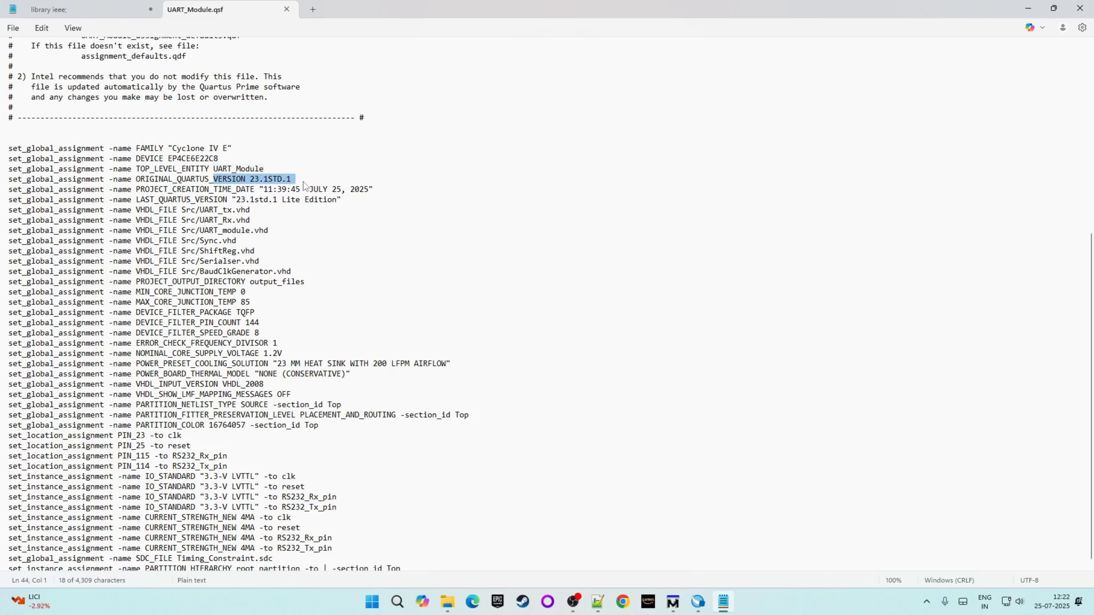
left_click_drag(375, 190, 133, 190)
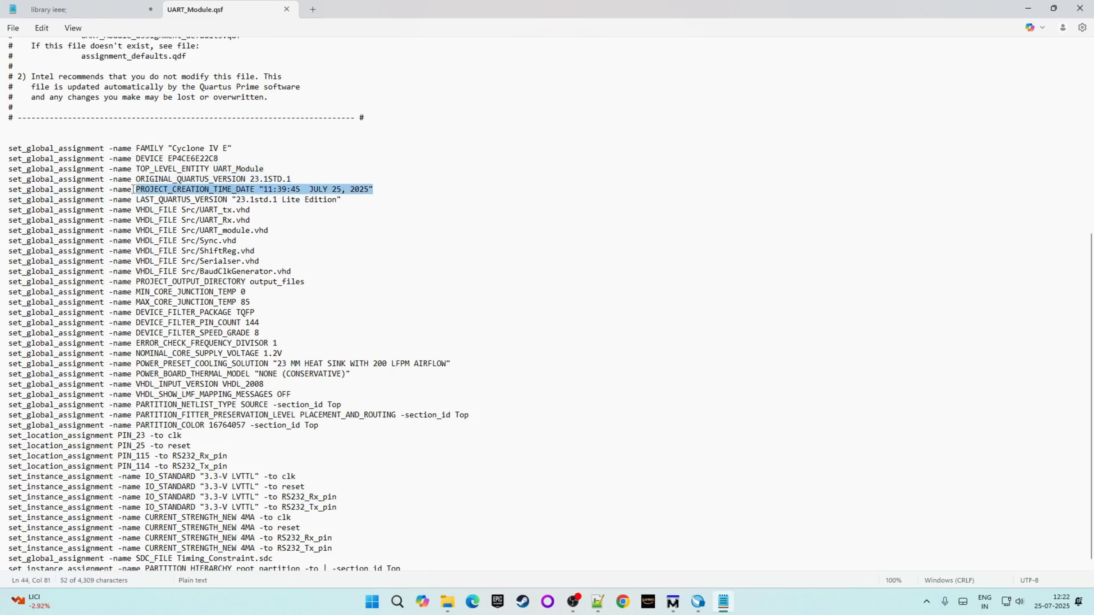
left_click_drag(318, 270, 2, 207)
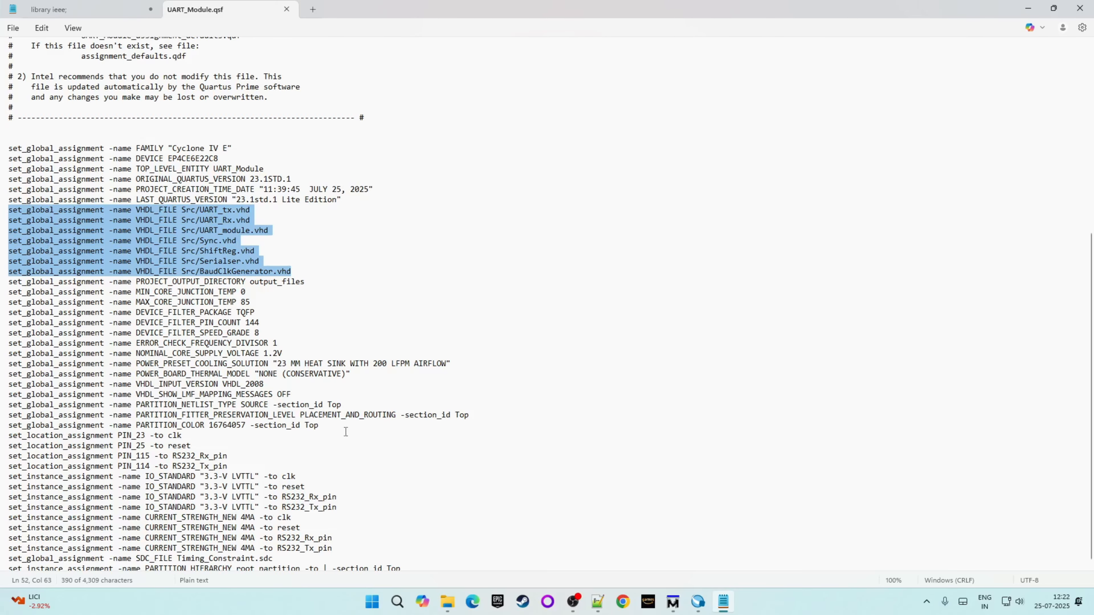
- Examine the remaining global settings, pin locations, IO_STANDARD and CURRENT_STRENGTH_NEW assignments in UART_Module.qsf, highlighting each group
left_click_drag(346, 429, 36, 302)
scroll(262, 300, "down", 1)
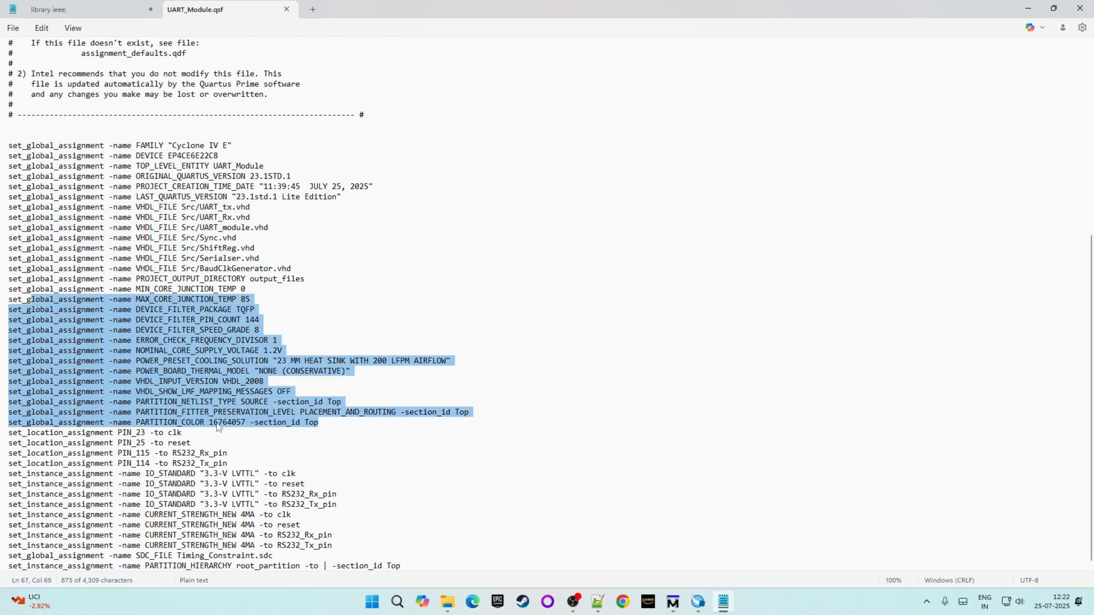
left_click_drag(229, 463, 8, 432)
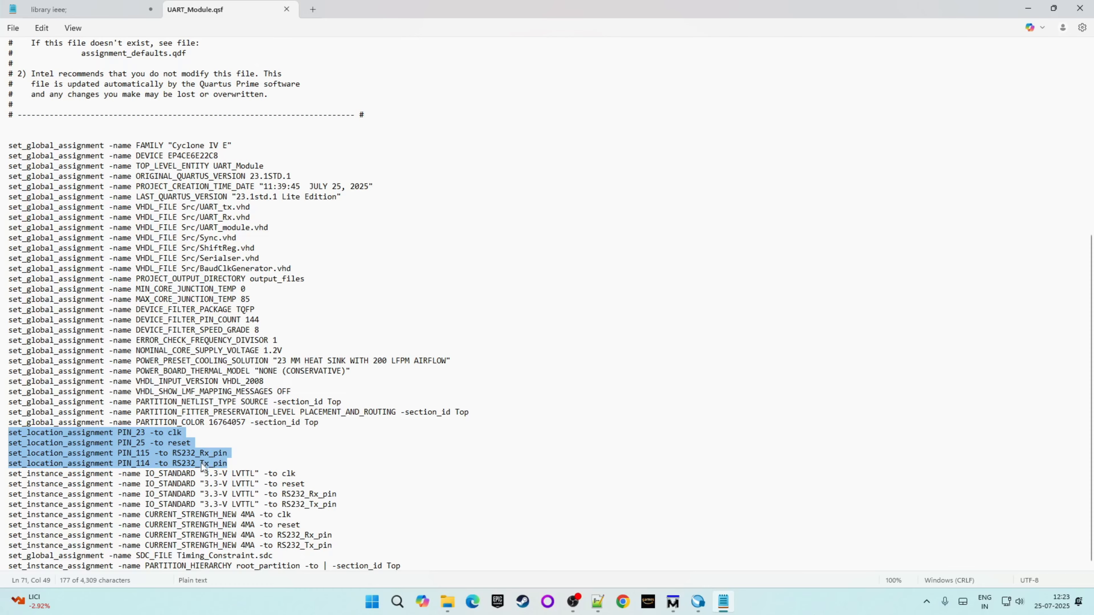
left_click(213, 474)
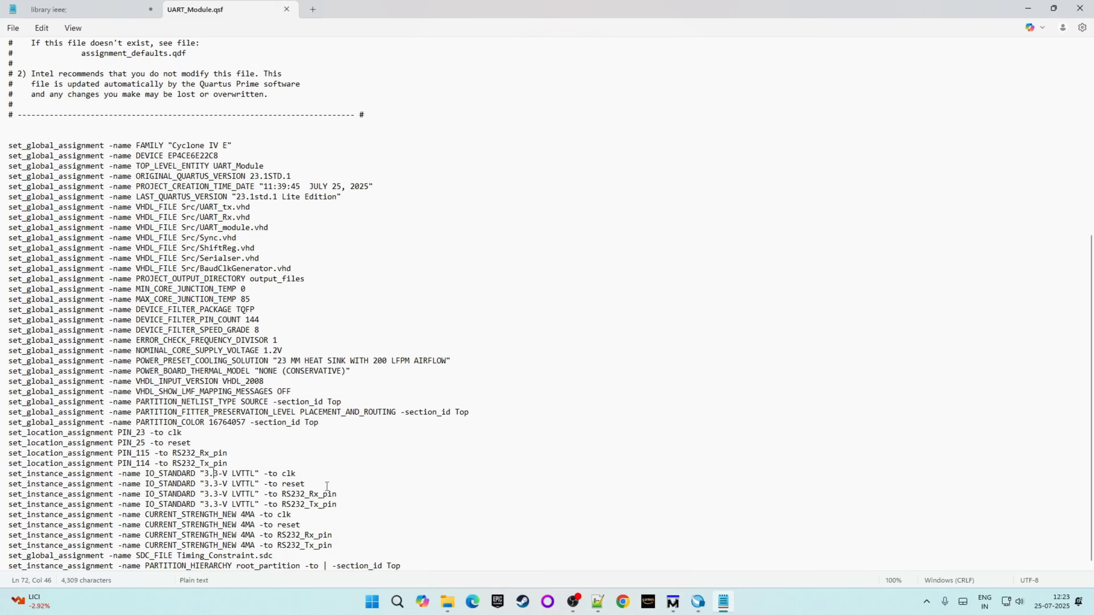
left_click_drag(145, 472, 233, 475)
left_click_drag(311, 505, 8, 474)
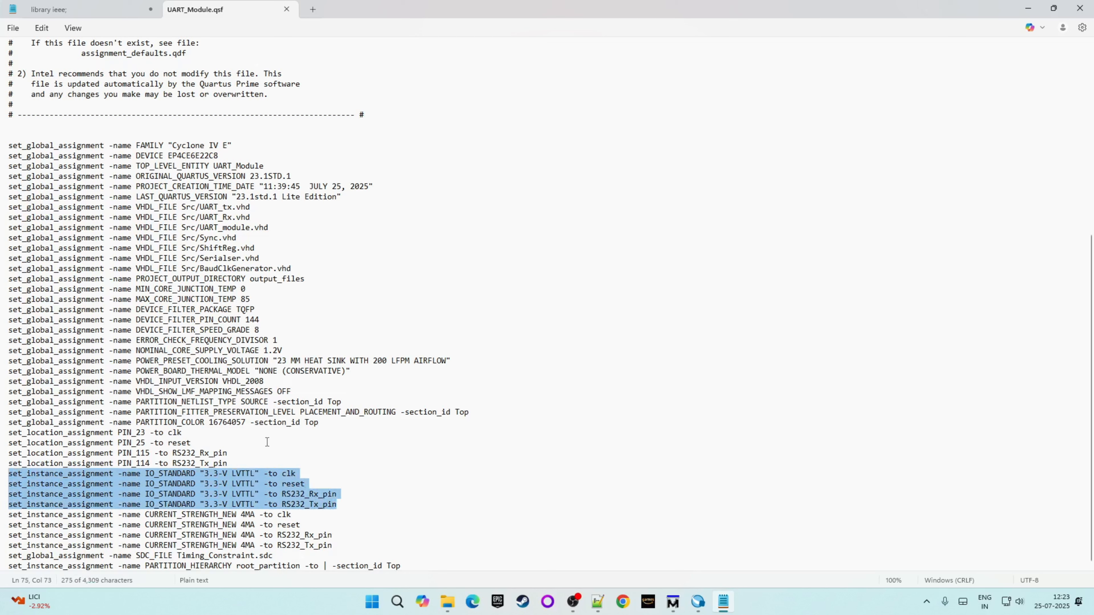
left_click_drag(341, 548, 8, 515)
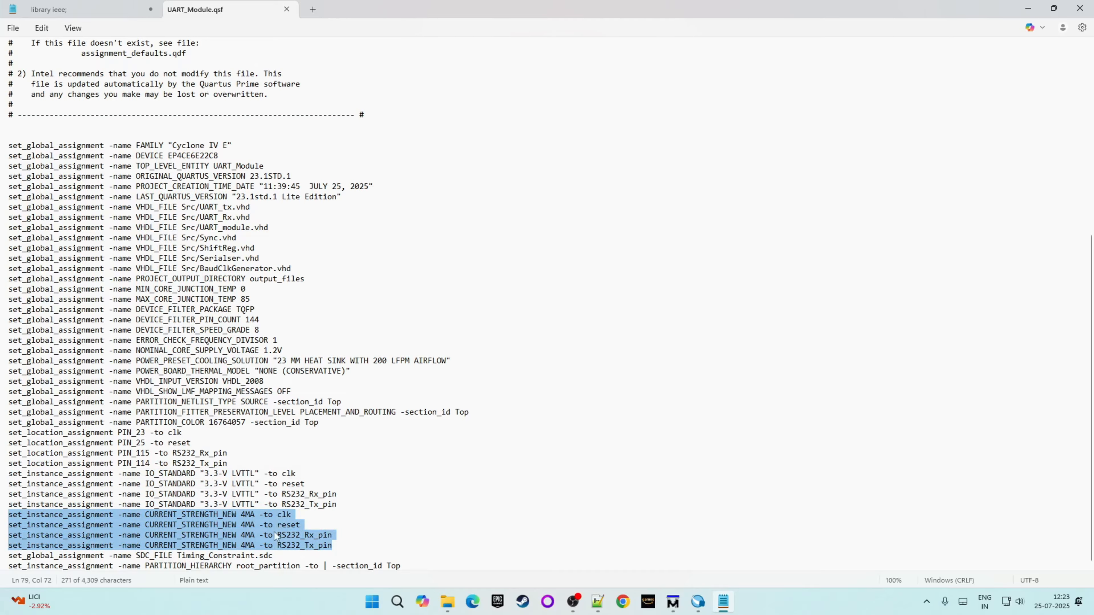